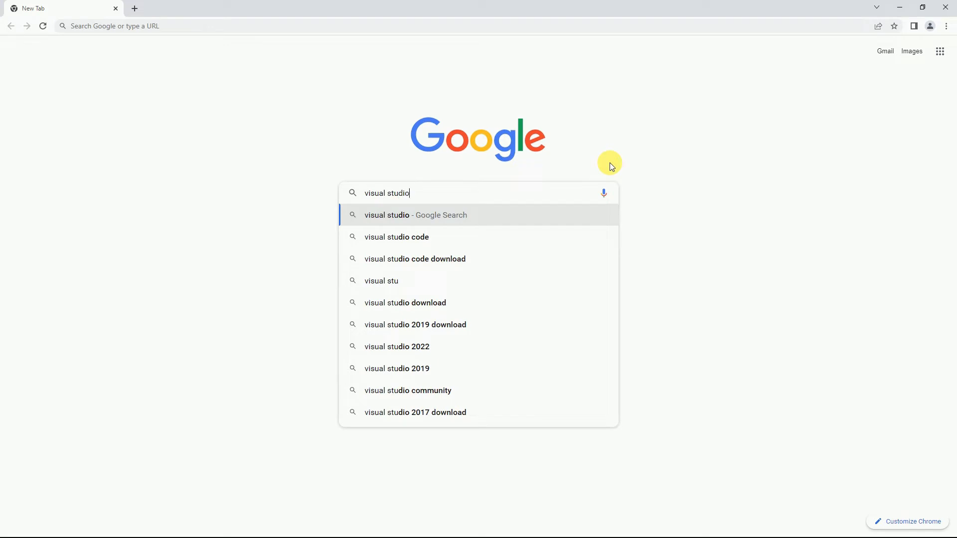
Complete the Google query as 'visual studio 2022 system requirements' from the suggestions and search
{"action": "type", "text": "200"}
{"action": "key", "text": "BackSpace"}
{"action": "type", "text": "2"}
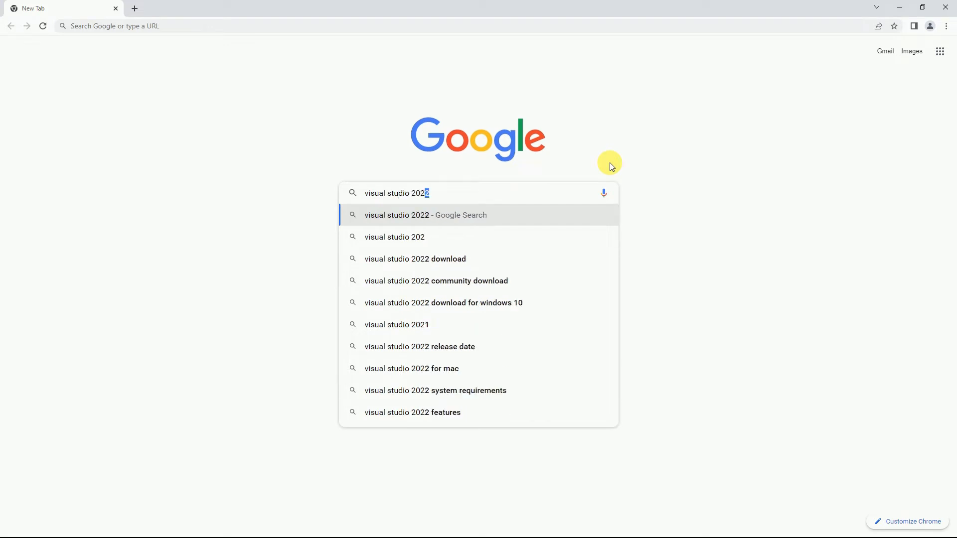
{"action": "type", "text": "2 sys"}
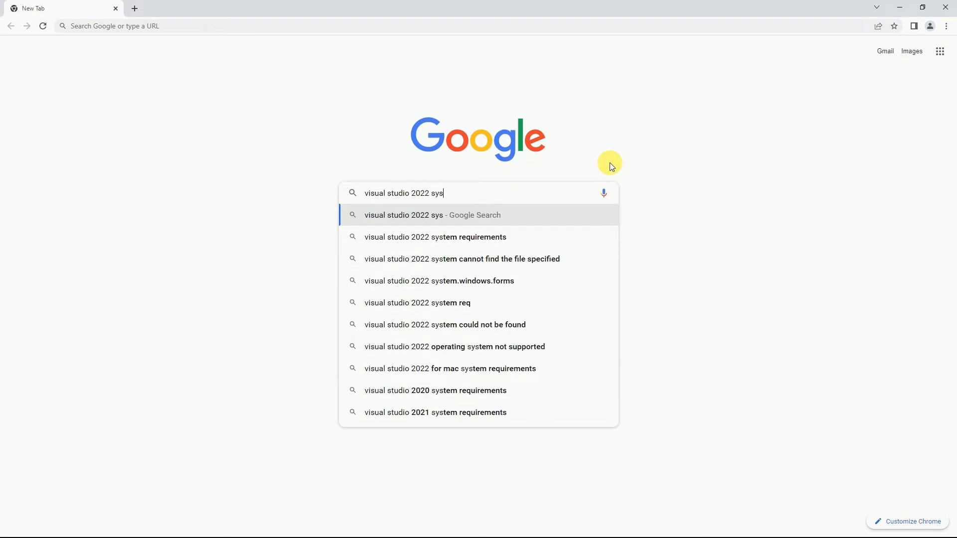
{"action": "key", "text": "Down"}
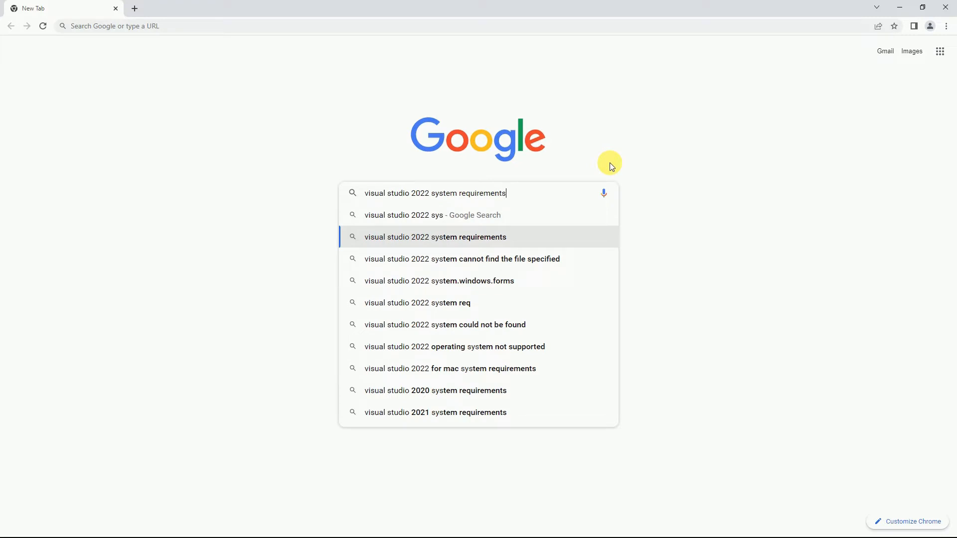
{"action": "key", "text": "Return"}
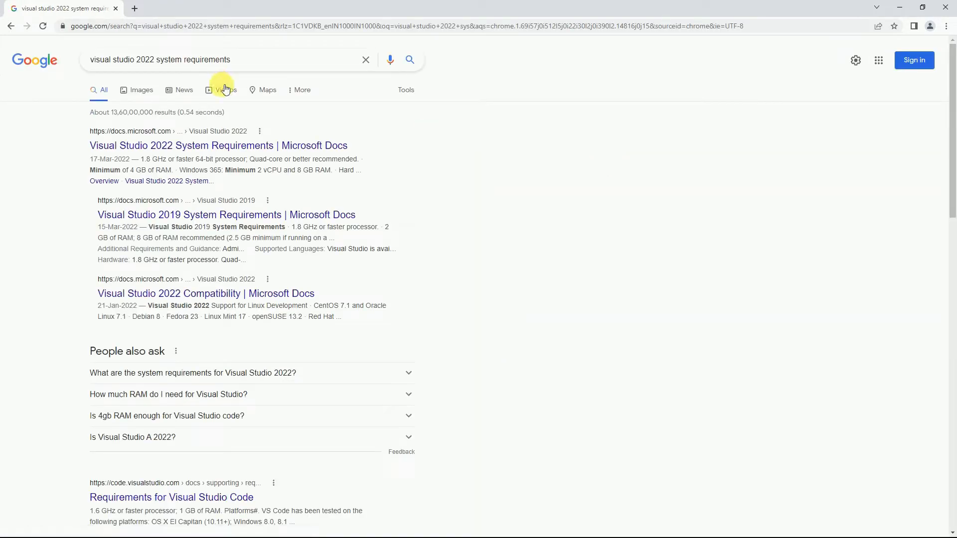
Open the 'Visual Studio 2022 System Requirements | Microsoft Docs' result and scroll to Supported Operating Systems
{"action": "left_click", "coordinate": [173, 151]}
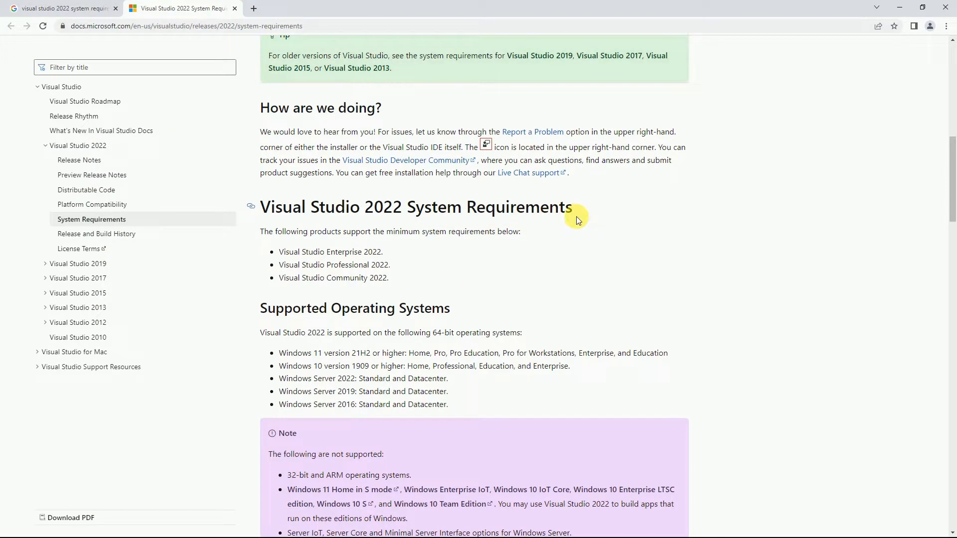
{"action": "scroll", "coordinate": [443, 248], "scroll_direction": "down", "scroll_amount": 1}
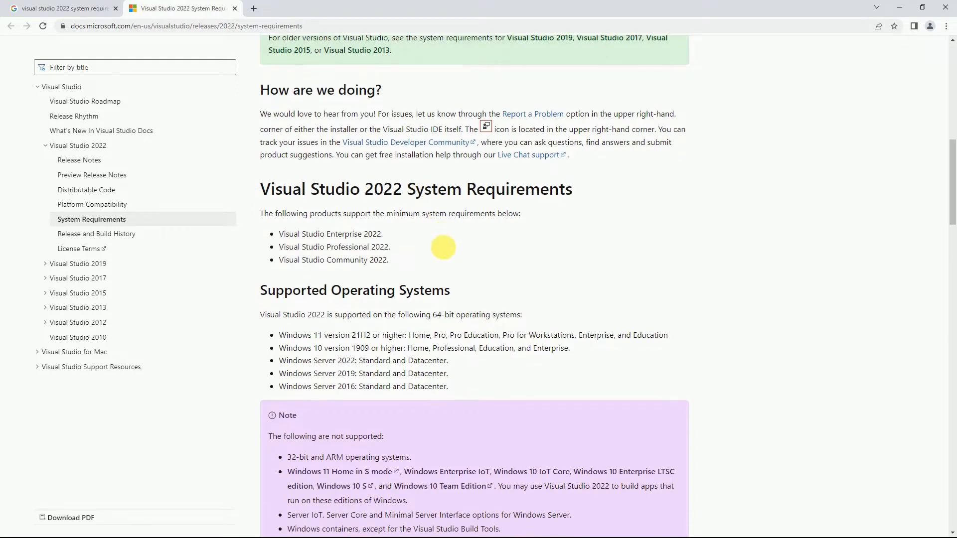
{"action": "scroll", "coordinate": [443, 248], "scroll_direction": "down", "scroll_amount": 2}
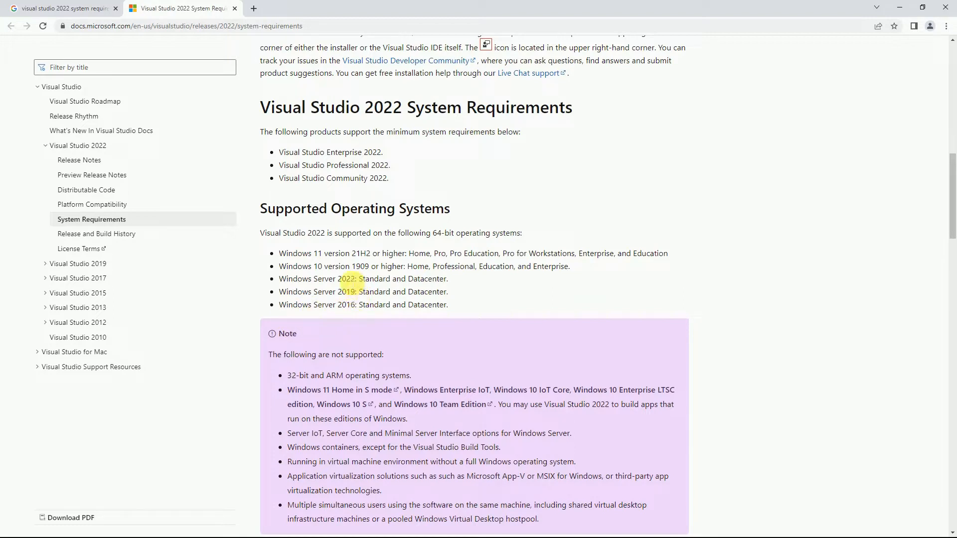
Highlight the Hardware heading, quad-core processor recommendation, and the 4 GB minimum and 16 GB recommended RAM
{"action": "scroll", "coordinate": [488, 292], "scroll_direction": "down", "scroll_amount": 7}
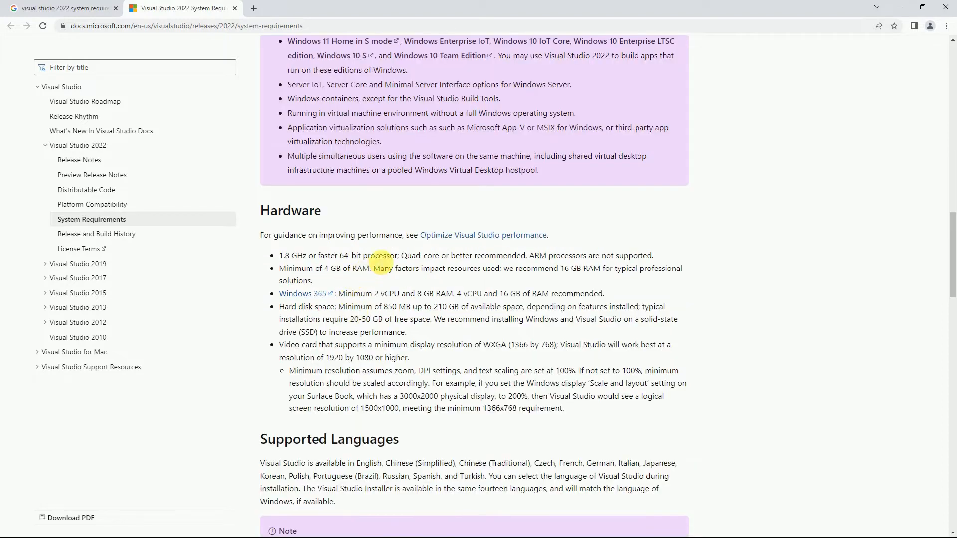
{"action": "left_click_drag", "start_coordinate": [270, 211], "coordinate": [321, 211]}
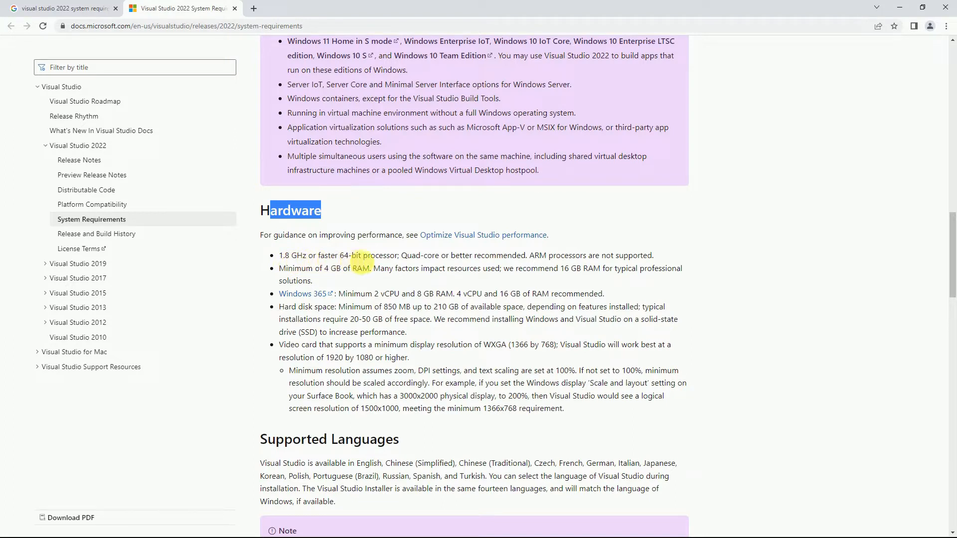
{"action": "left_click", "coordinate": [382, 256]}
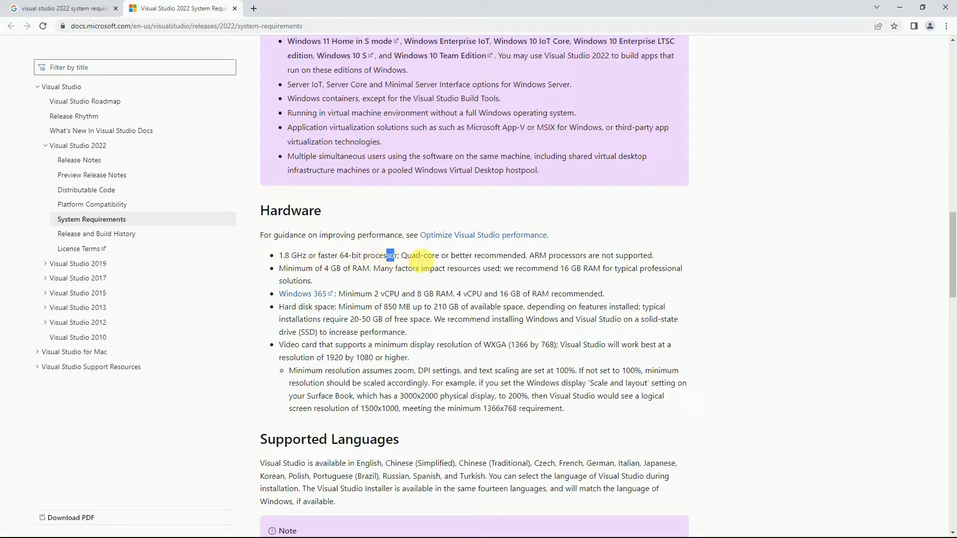
{"action": "left_click_drag", "start_coordinate": [424, 255], "coordinate": [498, 258]}
{"action": "left_click", "coordinate": [623, 255]}
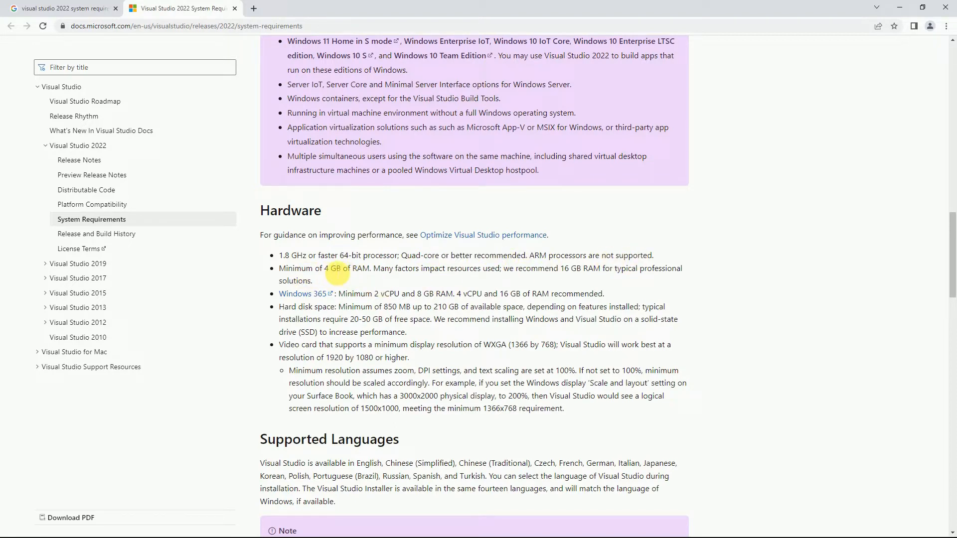
{"action": "left_click_drag", "start_coordinate": [328, 269], "coordinate": [362, 273]}
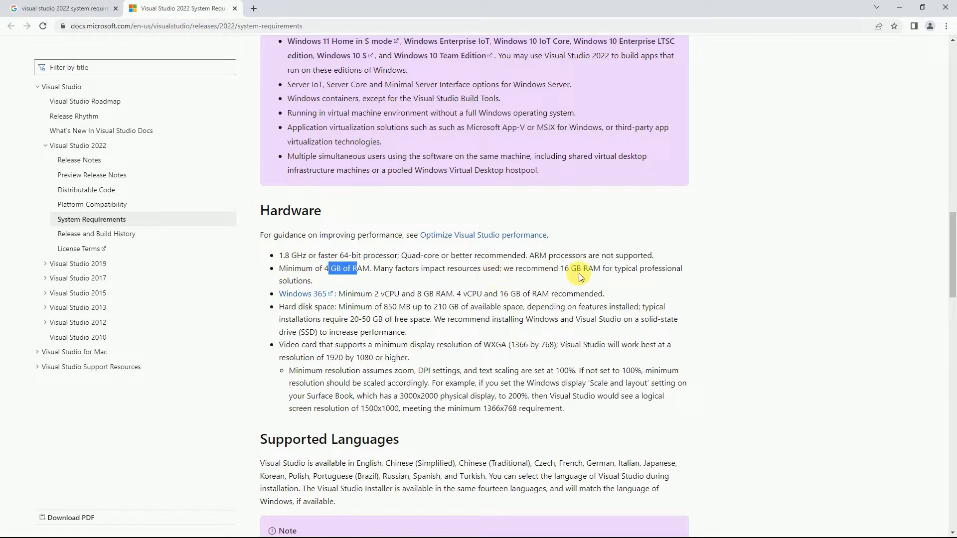
{"action": "left_click_drag", "start_coordinate": [560, 269], "coordinate": [606, 270]}
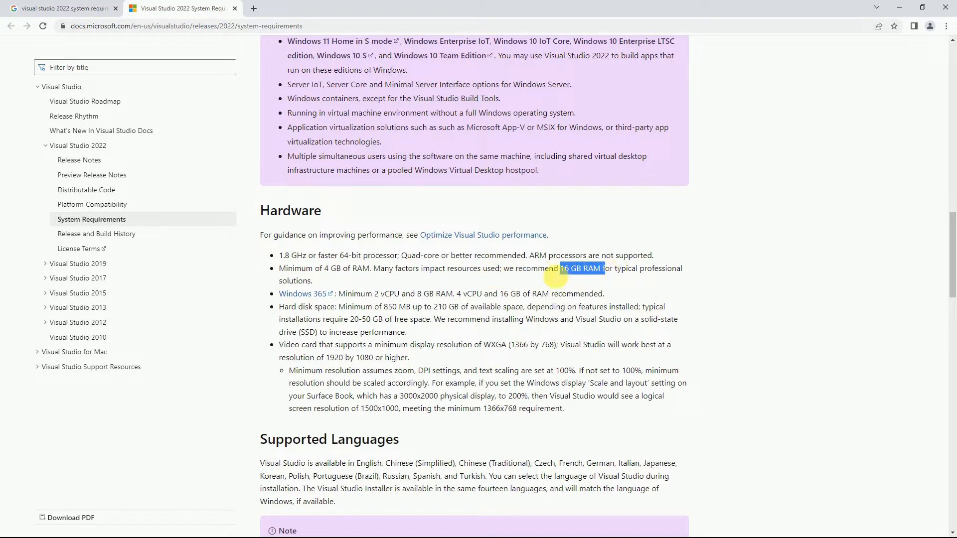
Highlight the 20-50 GB disk space figure and the video card resolution requirement
{"action": "scroll", "coordinate": [547, 286], "scroll_direction": "down", "scroll_amount": 1}
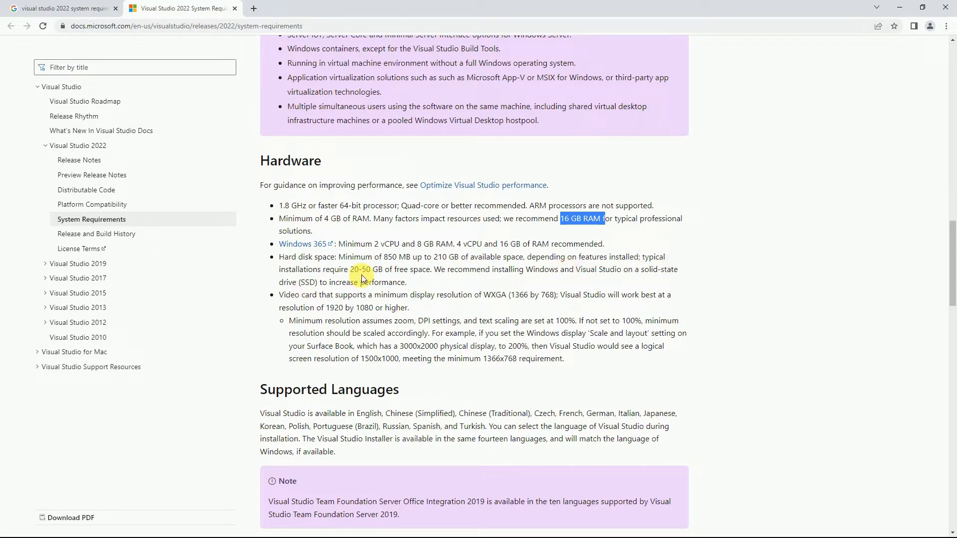
{"action": "left_click", "coordinate": [434, 284]}
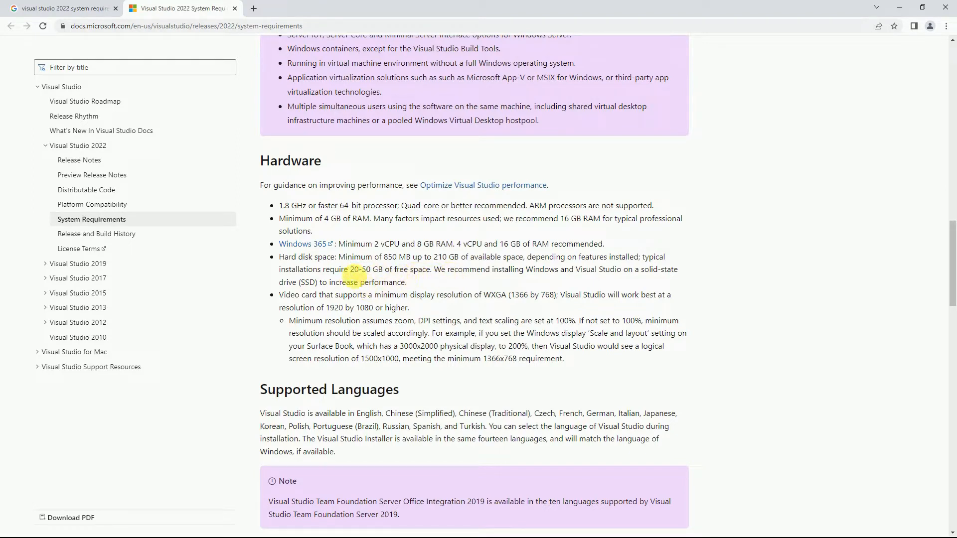
{"action": "left_click_drag", "start_coordinate": [350, 270], "coordinate": [391, 274]}
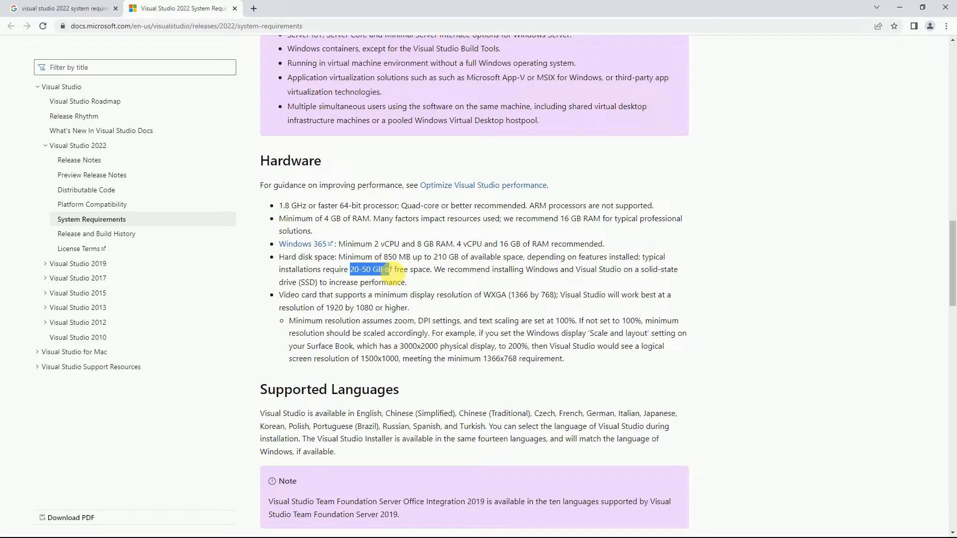
{"action": "left_click", "coordinate": [426, 272]}
{"action": "scroll", "coordinate": [427, 284], "scroll_direction": "down", "scroll_amount": 1}
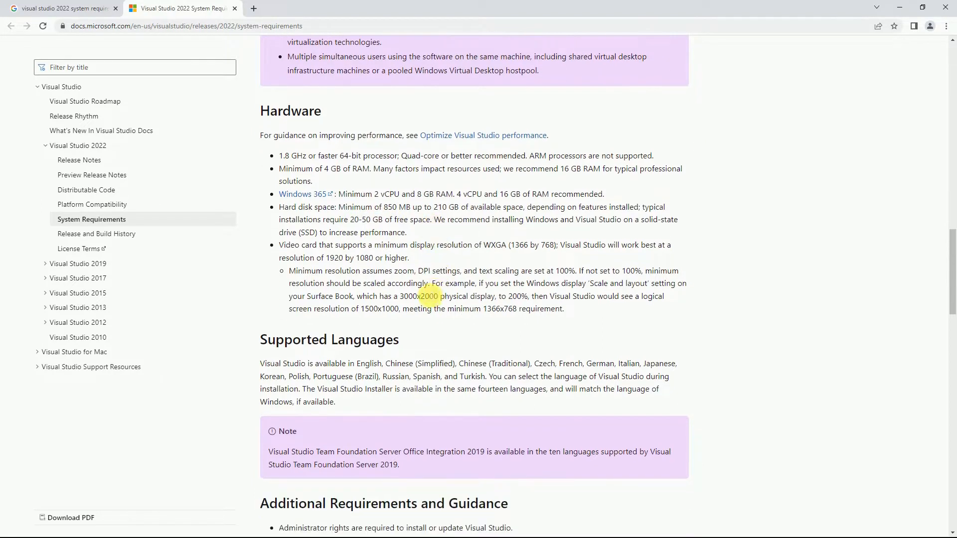
{"action": "left_click_drag", "start_coordinate": [319, 247], "coordinate": [545, 248]}
{"action": "left_click", "coordinate": [447, 263]}
Go back to the Google search results tab
{"action": "scroll", "coordinate": [430, 288], "scroll_direction": "down", "scroll_amount": 2}
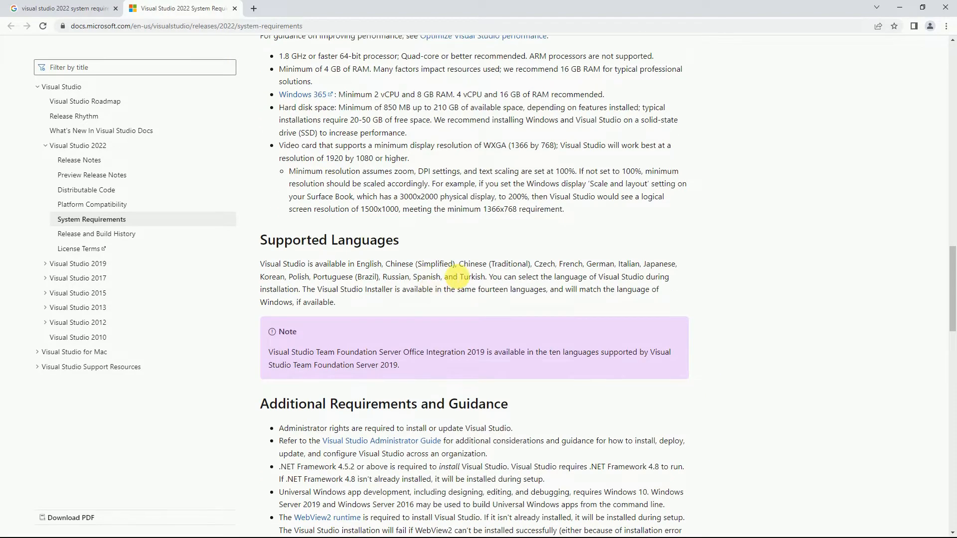
{"action": "scroll", "coordinate": [455, 278], "scroll_direction": "up", "scroll_amount": 2}
{"action": "scroll", "coordinate": [390, 245], "scroll_direction": "up", "scroll_amount": 4}
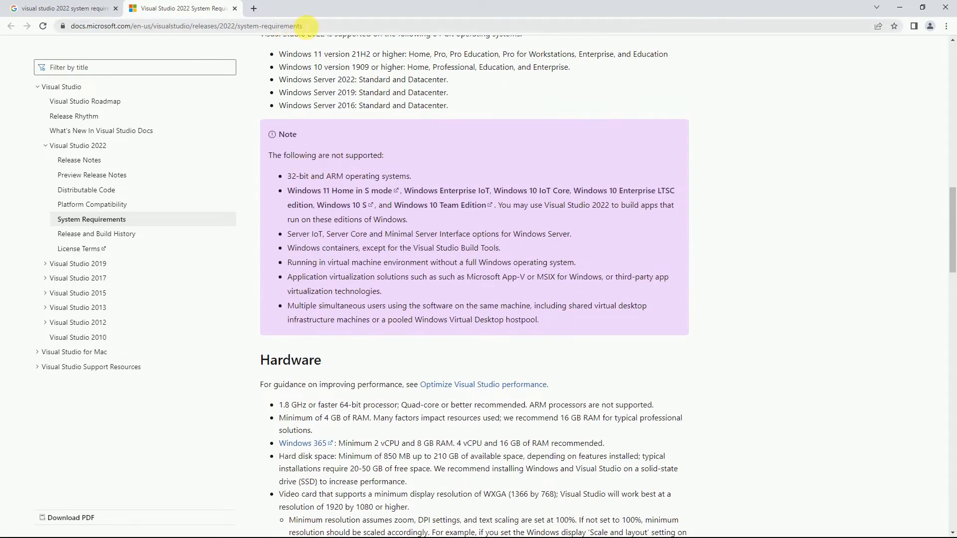
{"action": "left_click_drag", "start_coordinate": [309, 26], "coordinate": [57, 28]}
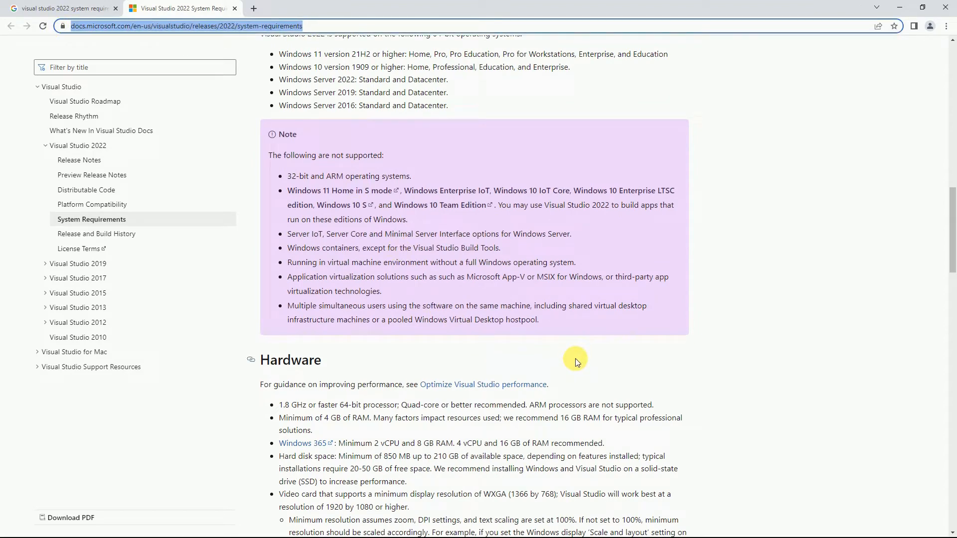
{"action": "left_click", "coordinate": [79, 9]}
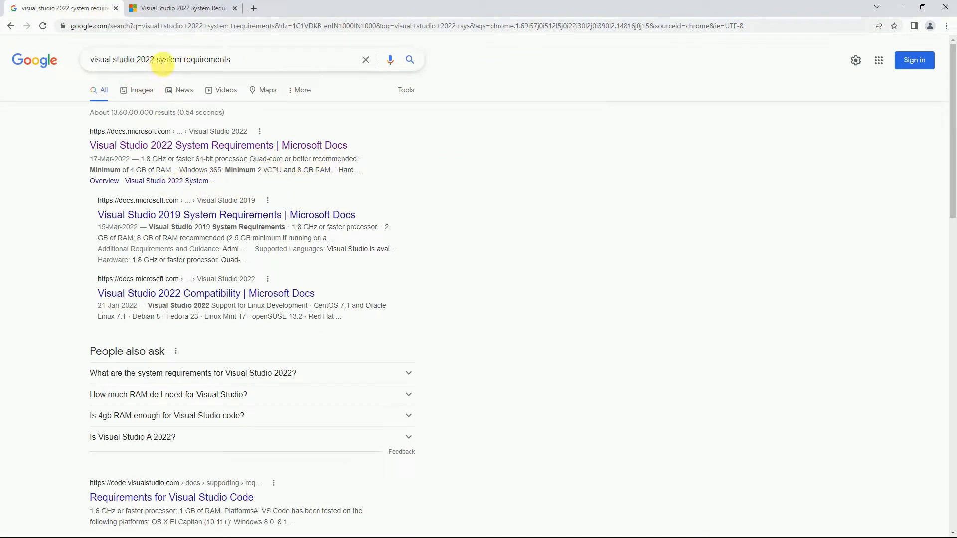
Search Google for 'visual studio 2022 download' and open the Visual Studio 2022 IDE result
{"action": "left_click_drag", "start_coordinate": [157, 61], "coordinate": [283, 64]}
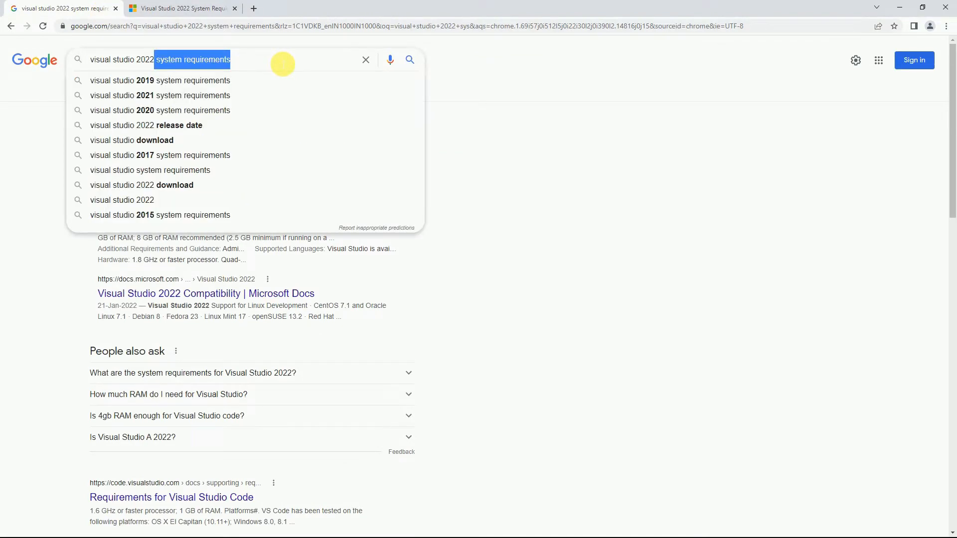
{"action": "type", "text": "download"}
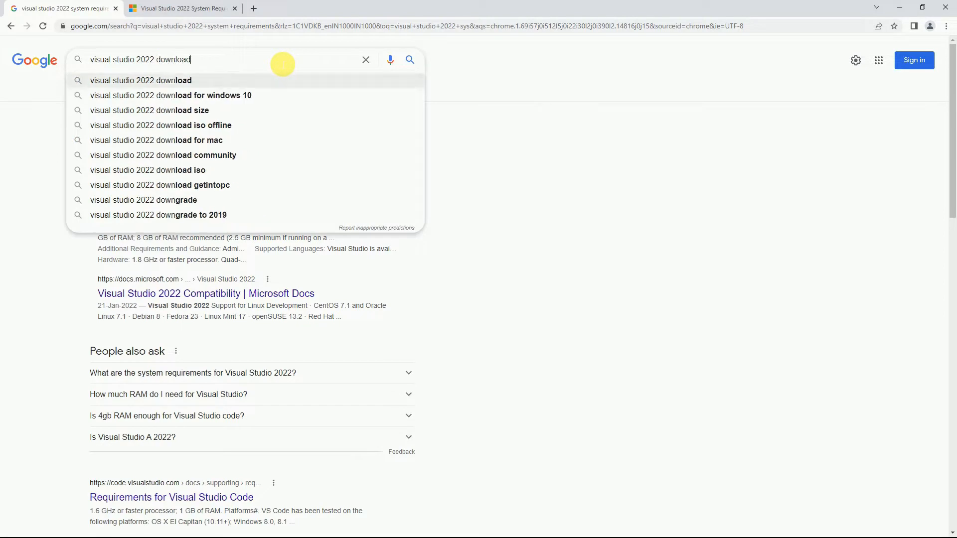
{"action": "key", "text": "Return"}
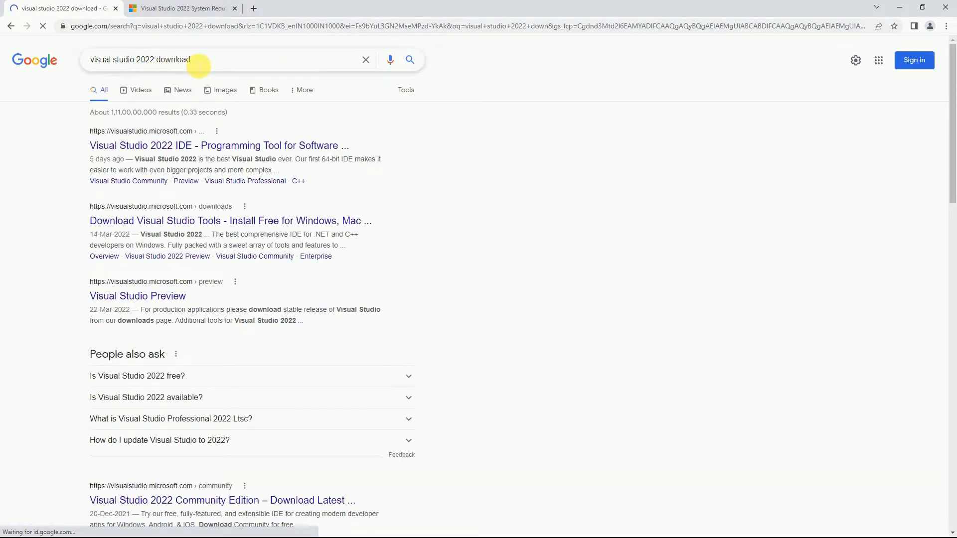
{"action": "left_click", "coordinate": [172, 147]}
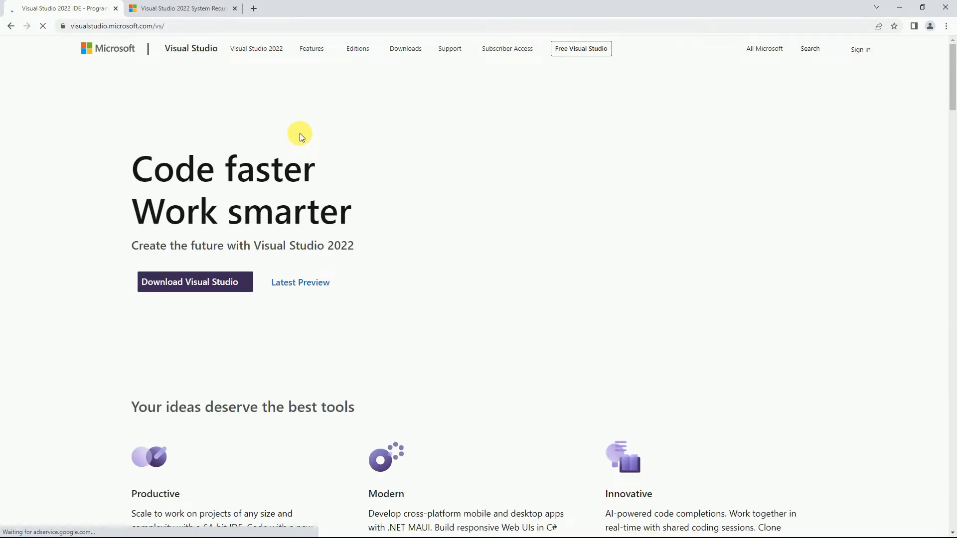
Download Visual Studio Community 2022 and show VisualStudioSetup in its folder
{"action": "left_click", "coordinate": [246, 282]}
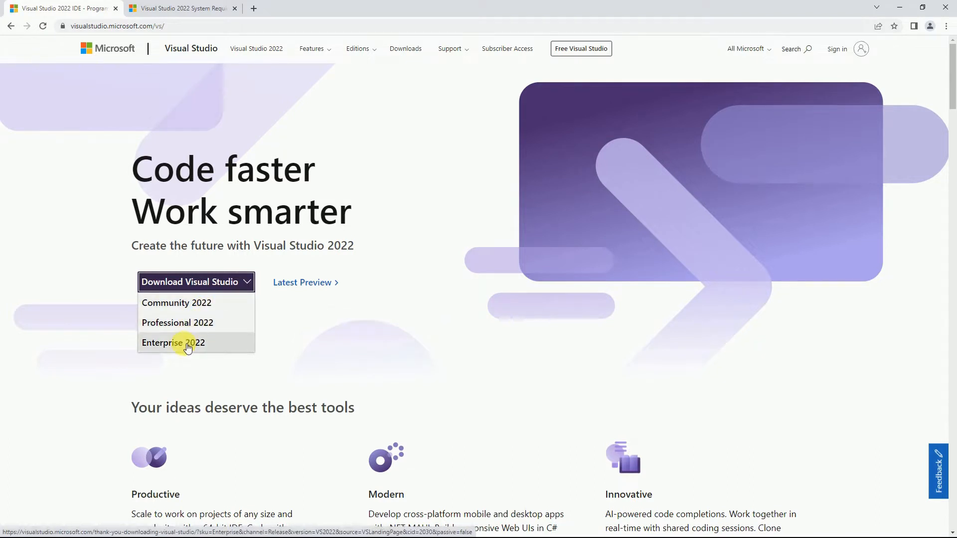
{"action": "left_click", "coordinate": [205, 305]}
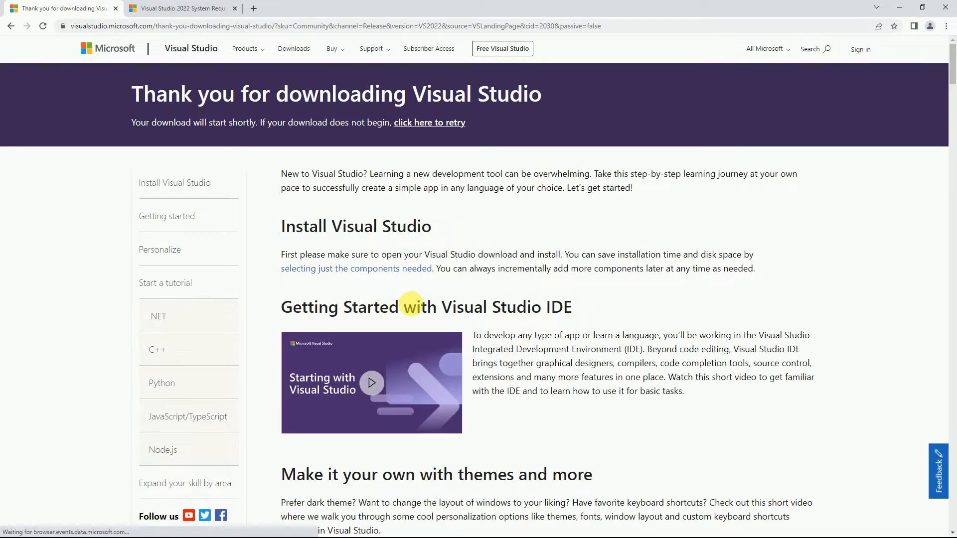
{"action": "scroll", "coordinate": [486, 303], "scroll_direction": "down", "scroll_amount": 1}
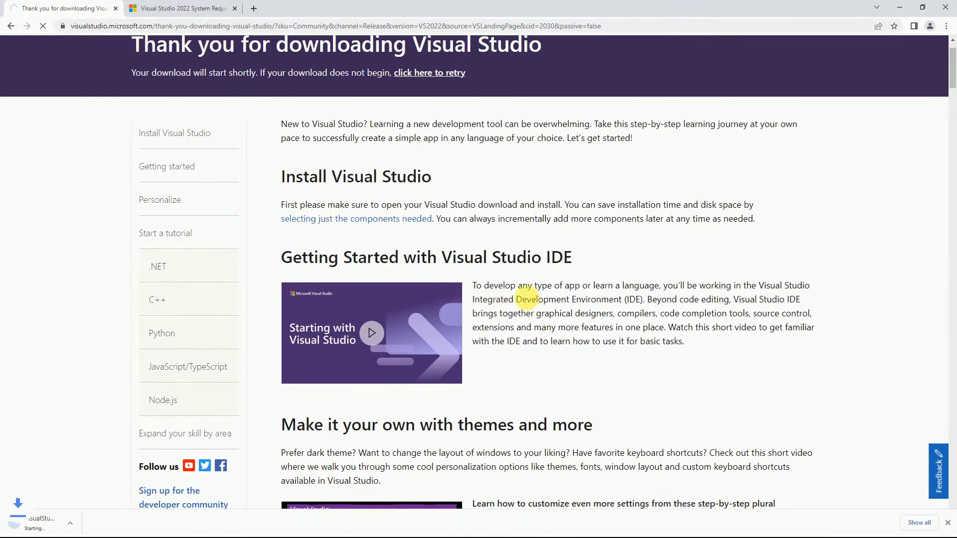
{"action": "scroll", "coordinate": [527, 299], "scroll_direction": "down", "scroll_amount": 3}
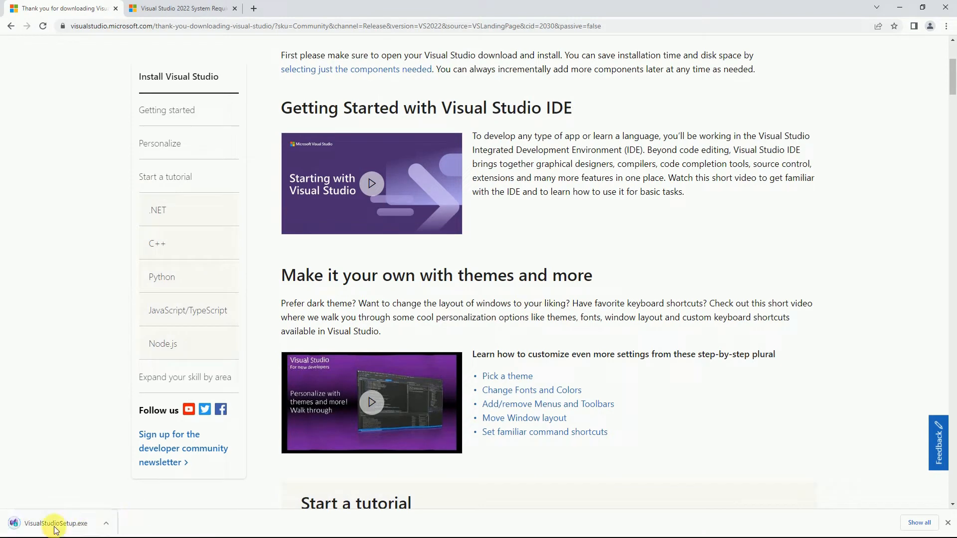
{"action": "left_click", "coordinate": [107, 523]}
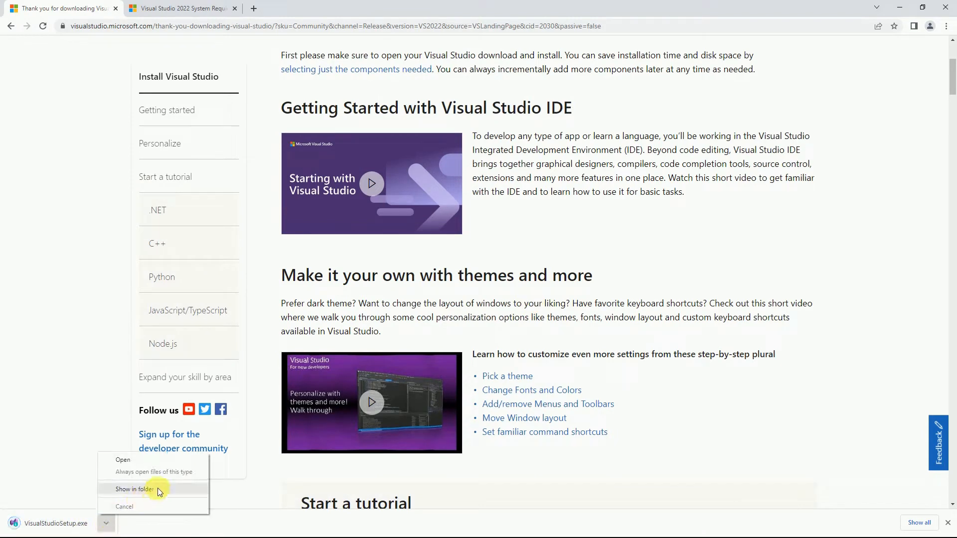
{"action": "left_click", "coordinate": [134, 489]}
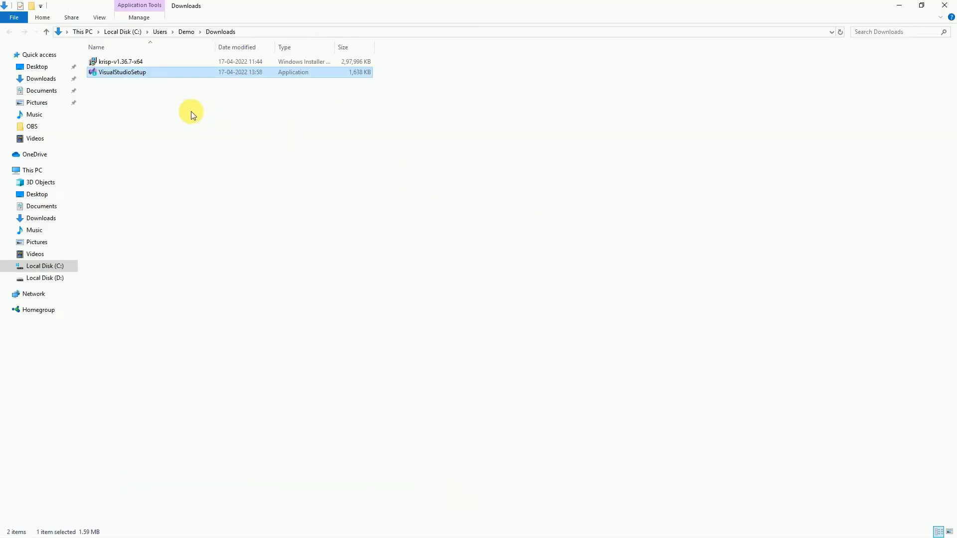
Run VisualStudioSetup from Downloads and accept the license prompt to prepare the installer
{"action": "double_click", "coordinate": [125, 71]}
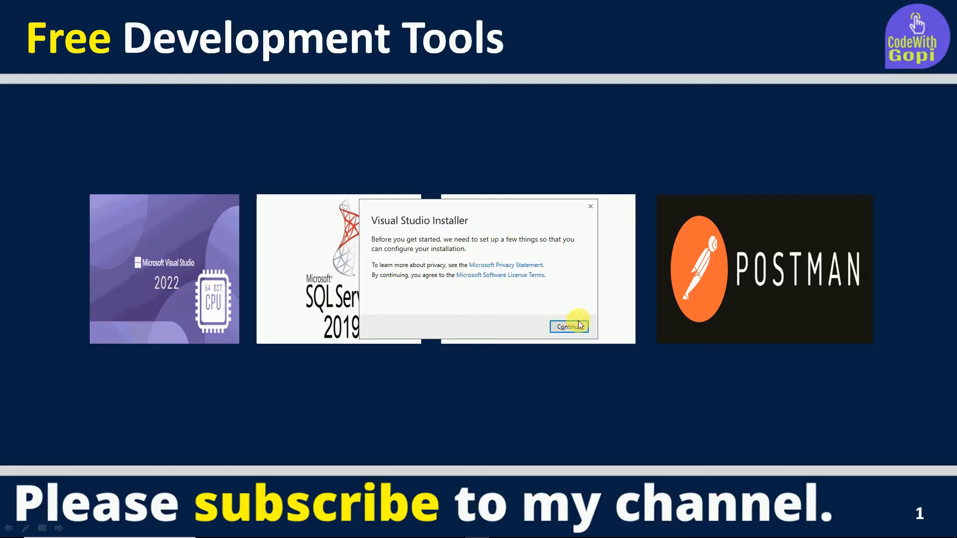
{"action": "left_click", "coordinate": [578, 326]}
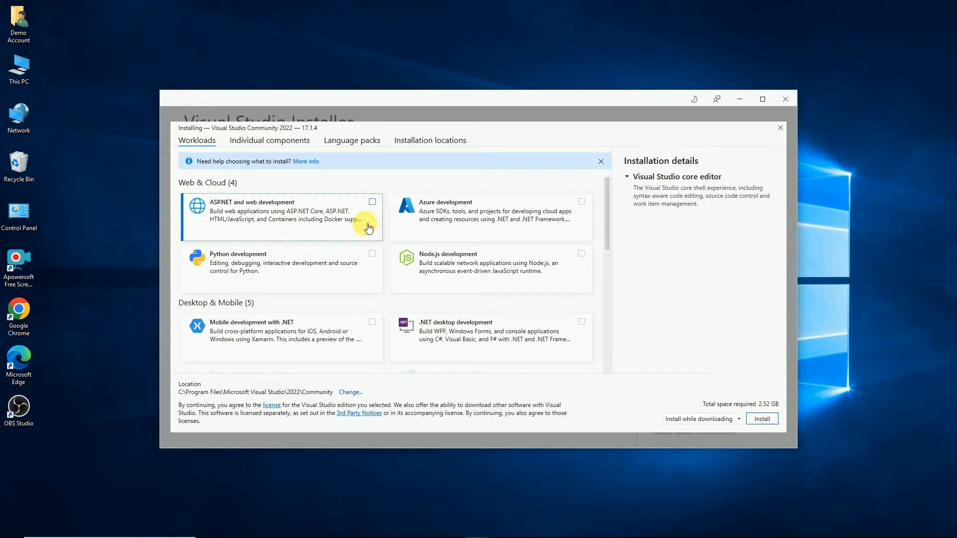
Maximize the installer and tick ASP.NET and web, Mobile .NET, UWP and .NET desktop workloads (24.75 GB)
{"action": "left_click", "coordinate": [763, 98]}
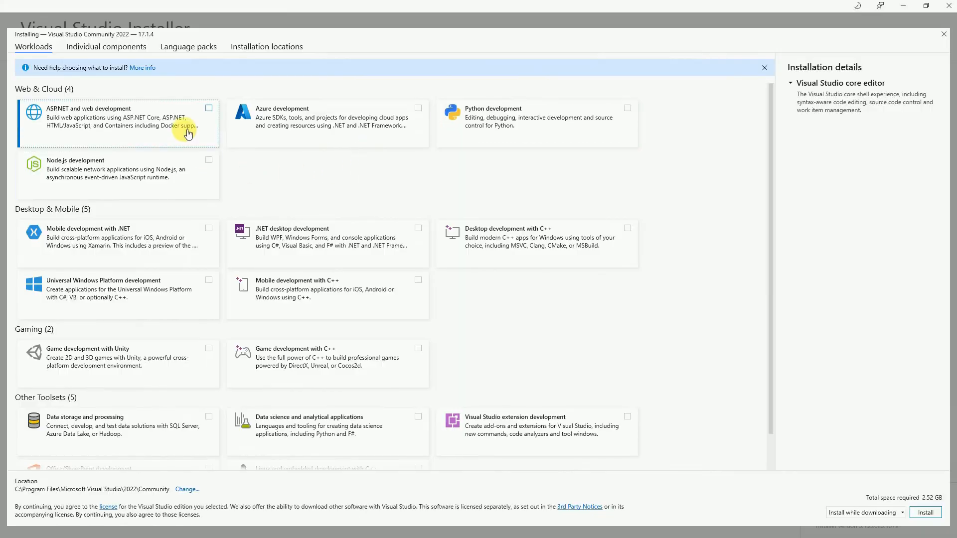
{"action": "left_click", "coordinate": [209, 109]}
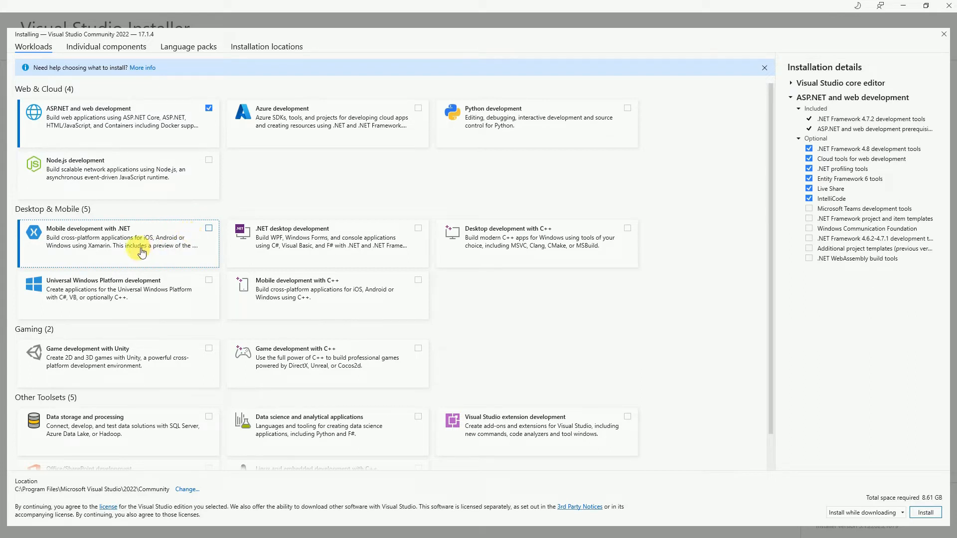
{"action": "left_click", "coordinate": [209, 228]}
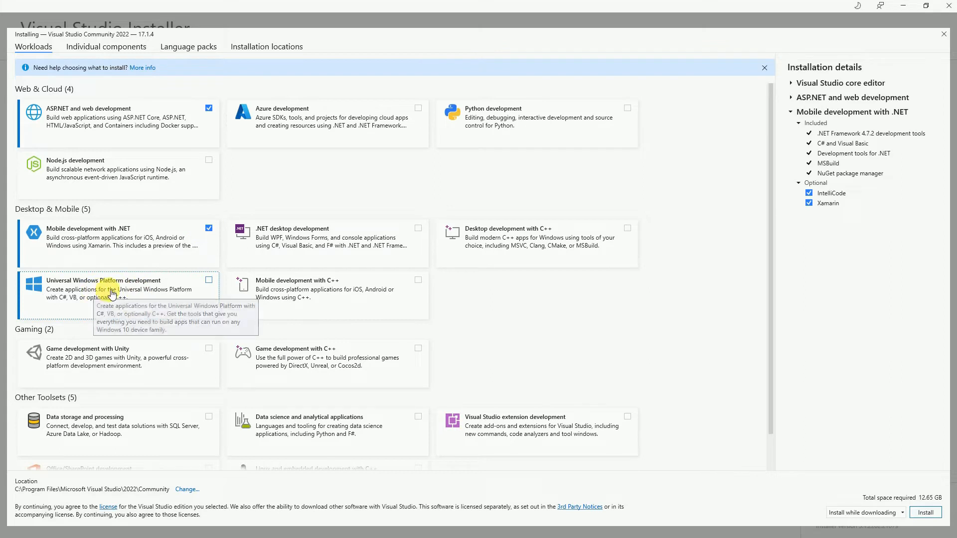
{"action": "left_click", "coordinate": [208, 281]}
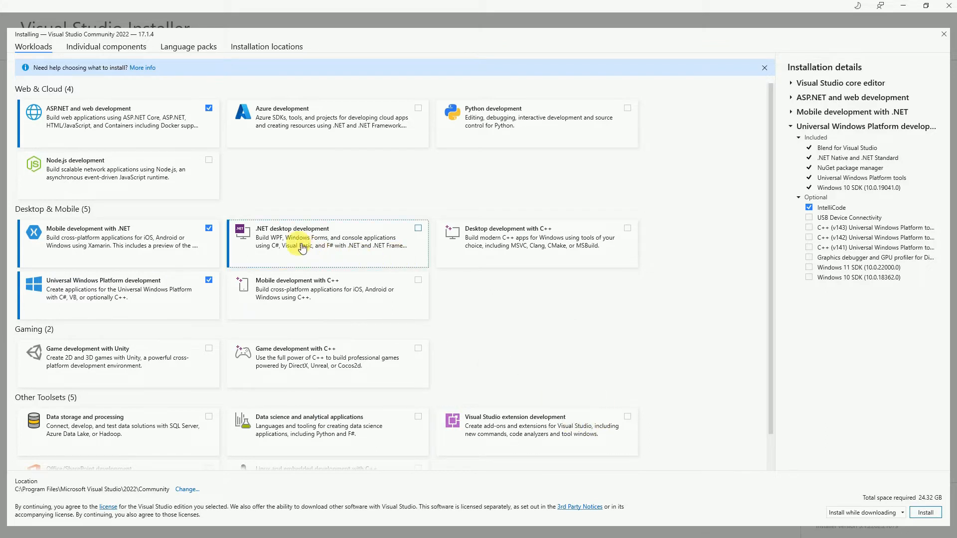
{"action": "left_click", "coordinate": [419, 230]}
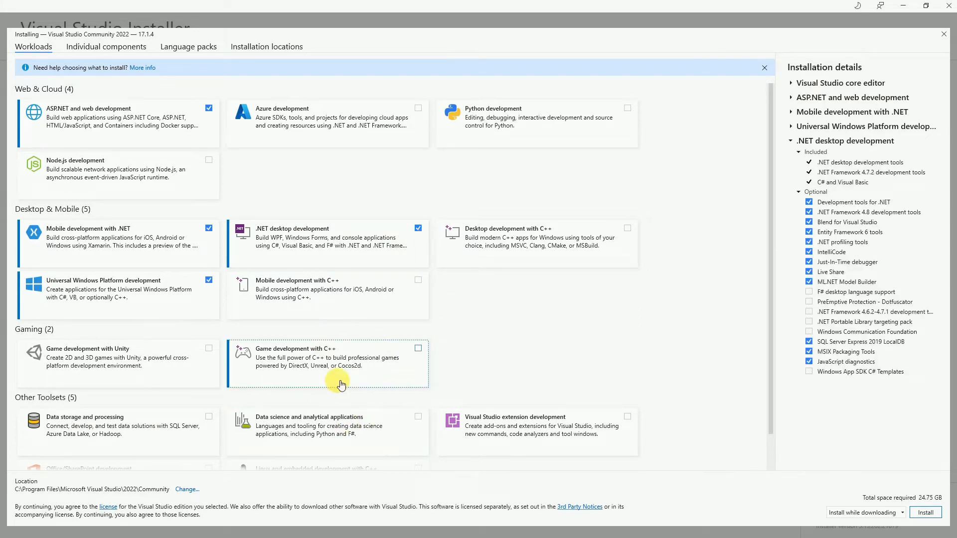
{"action": "scroll", "coordinate": [340, 383], "scroll_direction": "down", "scroll_amount": 2}
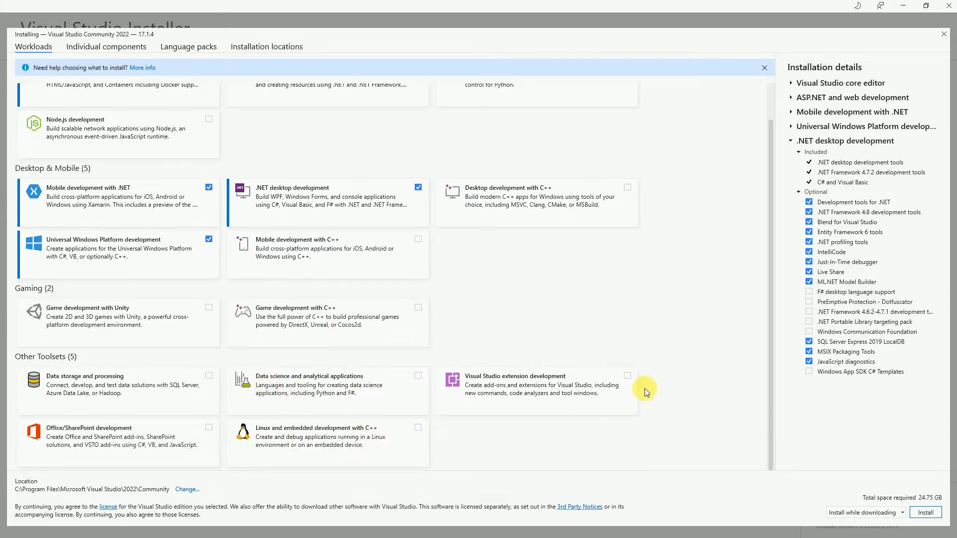
{"action": "scroll", "coordinate": [659, 373], "scroll_direction": "up", "scroll_amount": 2}
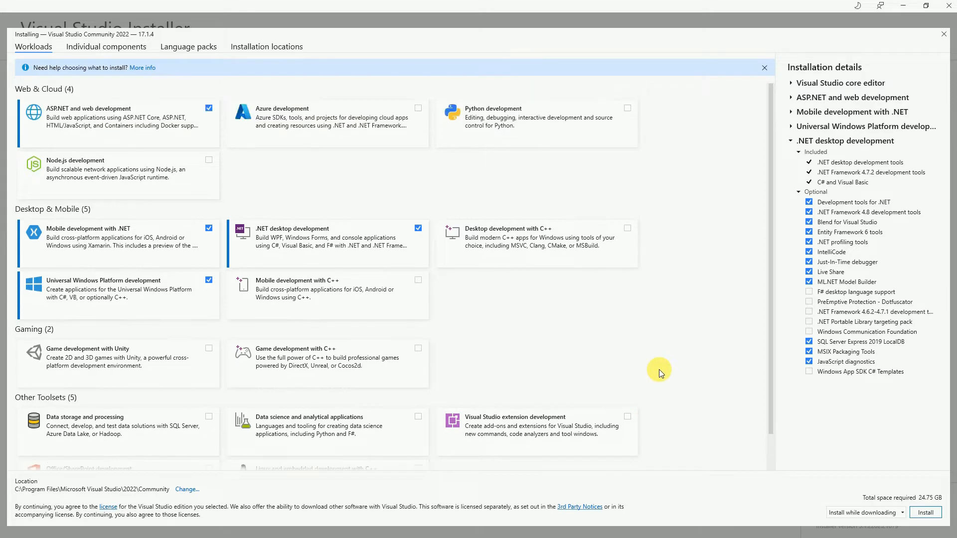
Add the .NET 5.0 Runtime and .NET Framework 3.5 development tools individual components
{"action": "left_click", "coordinate": [96, 49]}
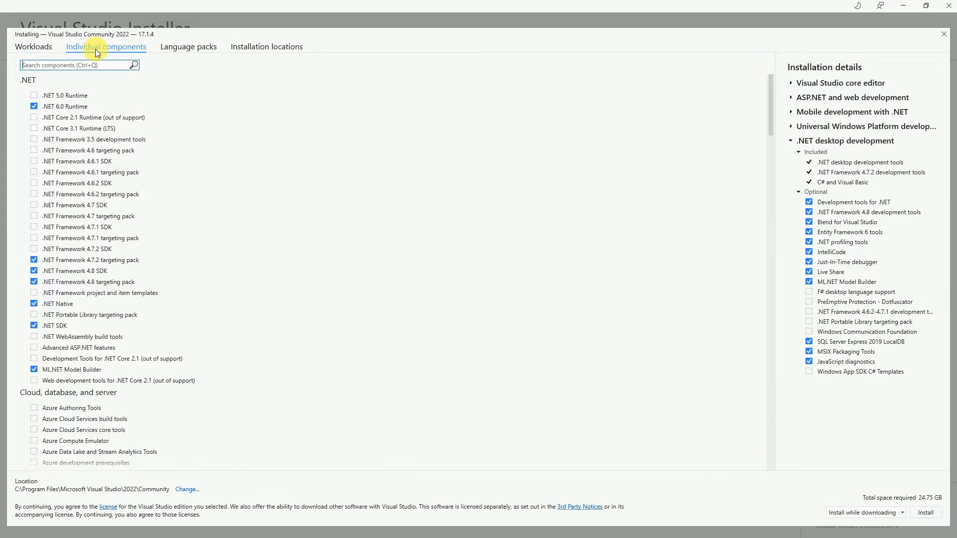
{"action": "left_click", "coordinate": [34, 95]}
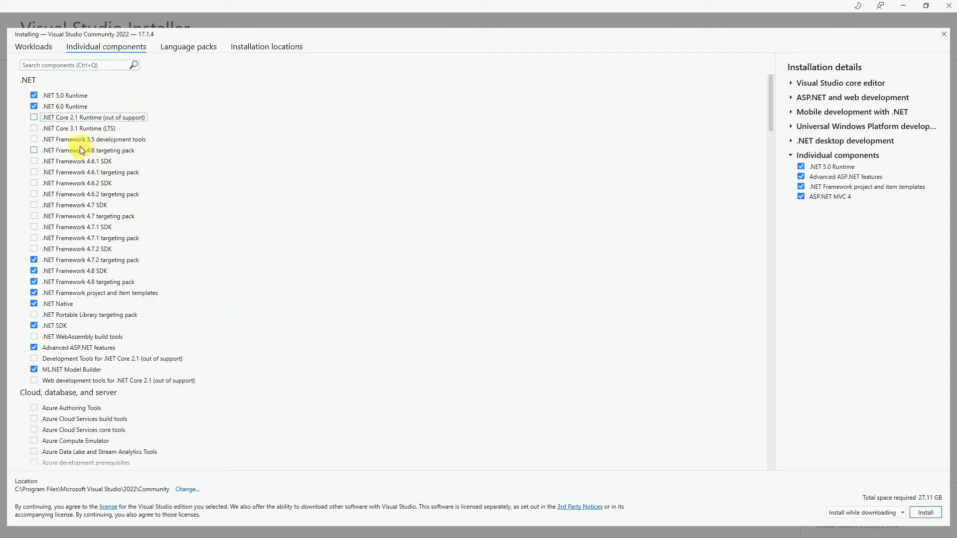
{"action": "left_click", "coordinate": [34, 139]}
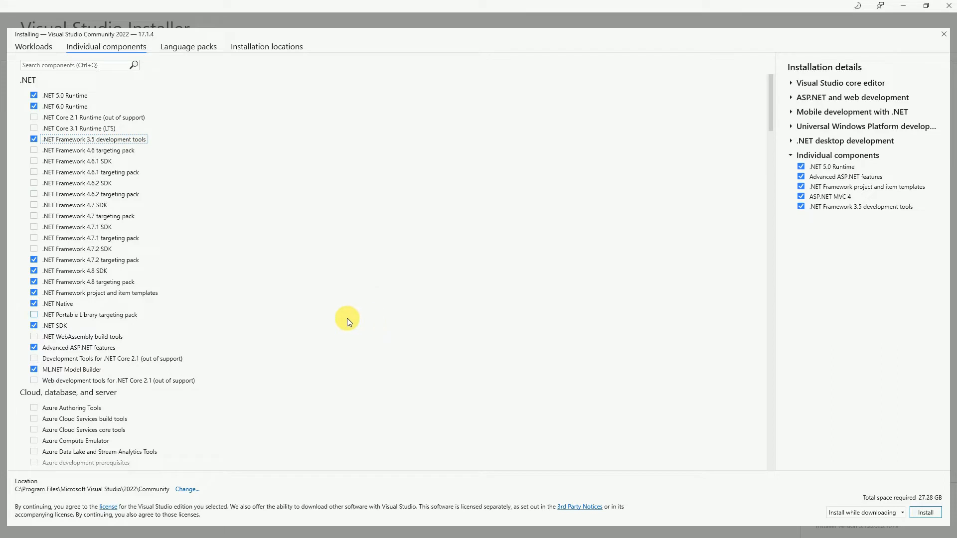
Keep the 'Install while downloading' mode and start the installation
{"action": "scroll", "coordinate": [350, 324], "scroll_direction": "down", "scroll_amount": 3}
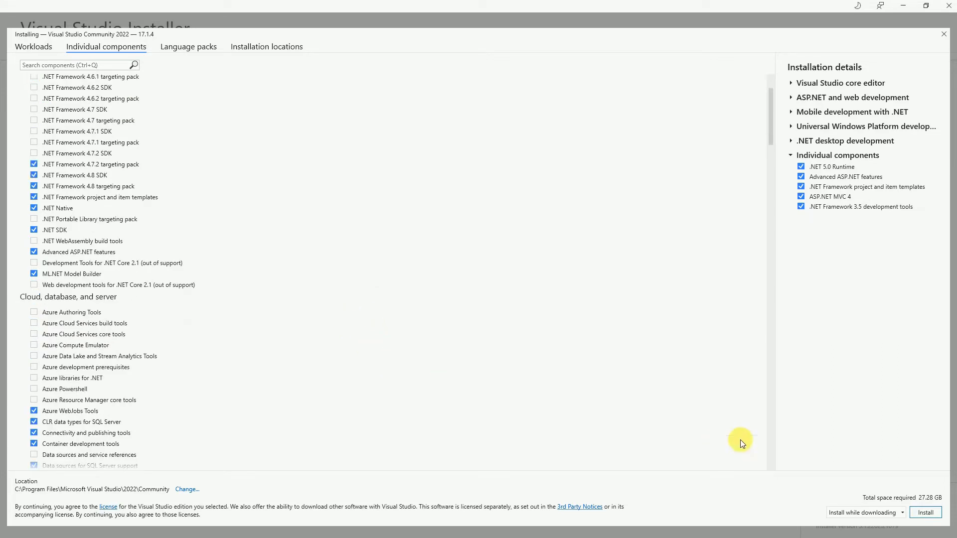
{"action": "left_click", "coordinate": [901, 513]}
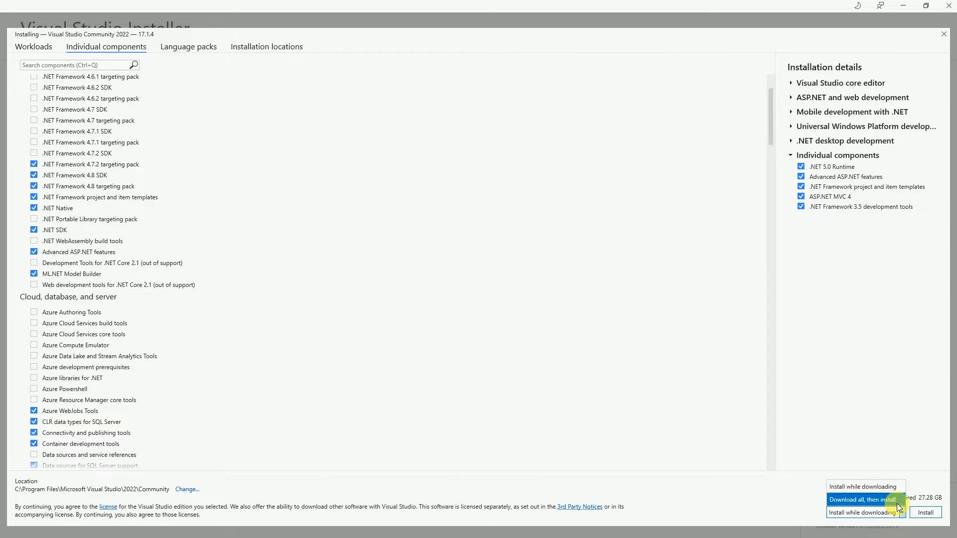
{"action": "left_click", "coordinate": [876, 487]}
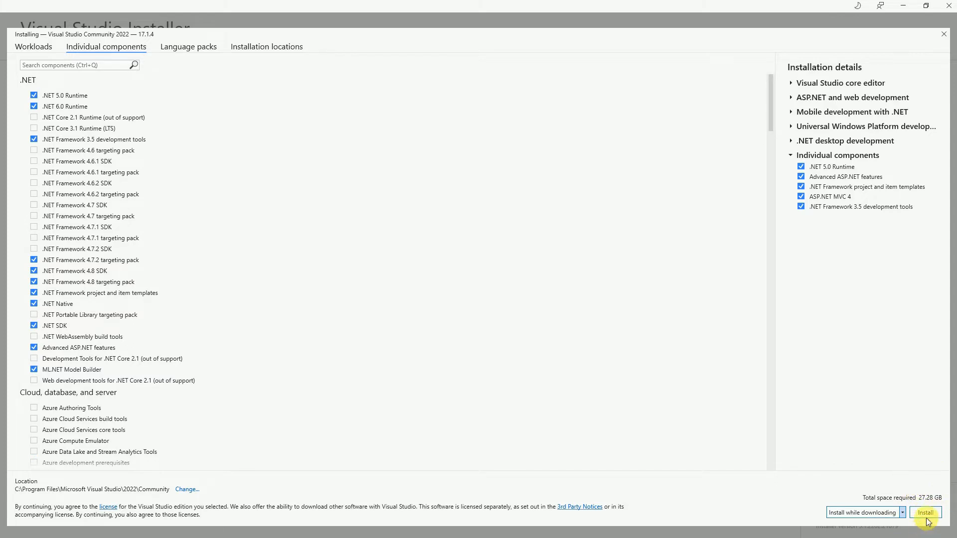
{"action": "left_click", "coordinate": [901, 513]}
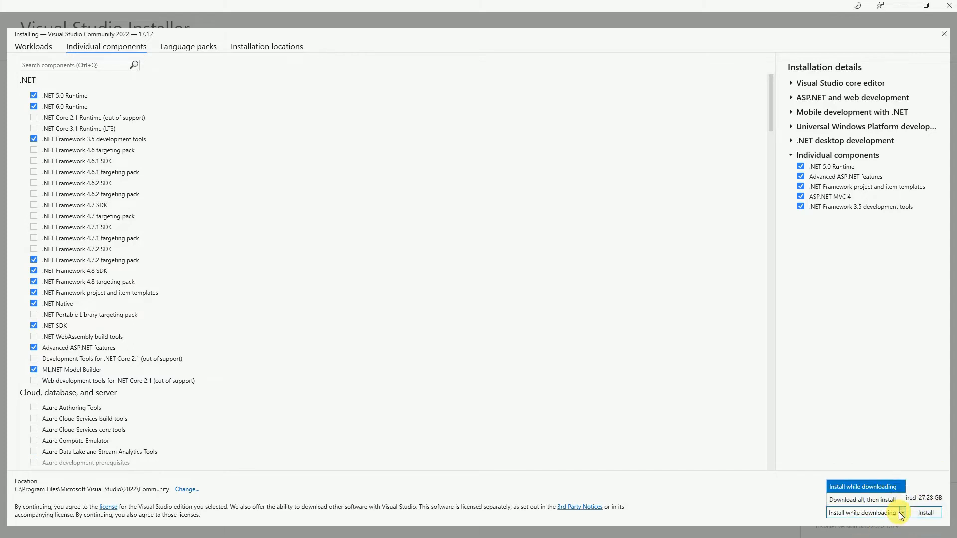
{"action": "left_click", "coordinate": [886, 487]}
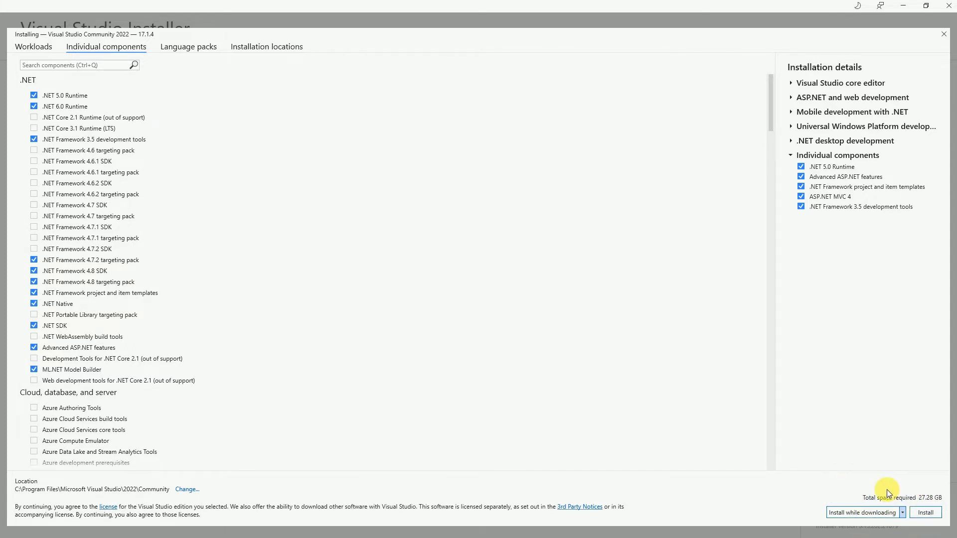
{"action": "left_click", "coordinate": [922, 512]}
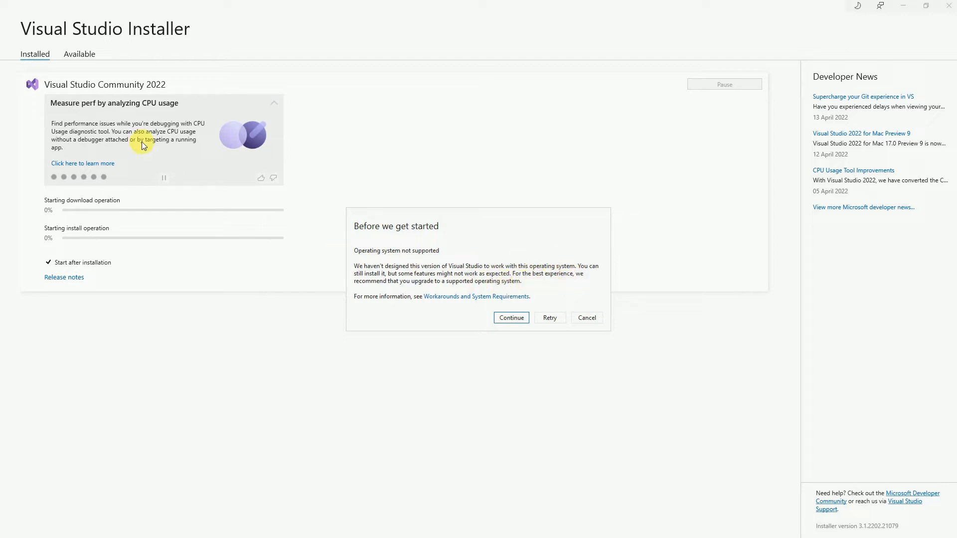
Continue past the 'Operating system not supported' warning so Community 2022 installs
{"action": "left_click", "coordinate": [510, 318]}
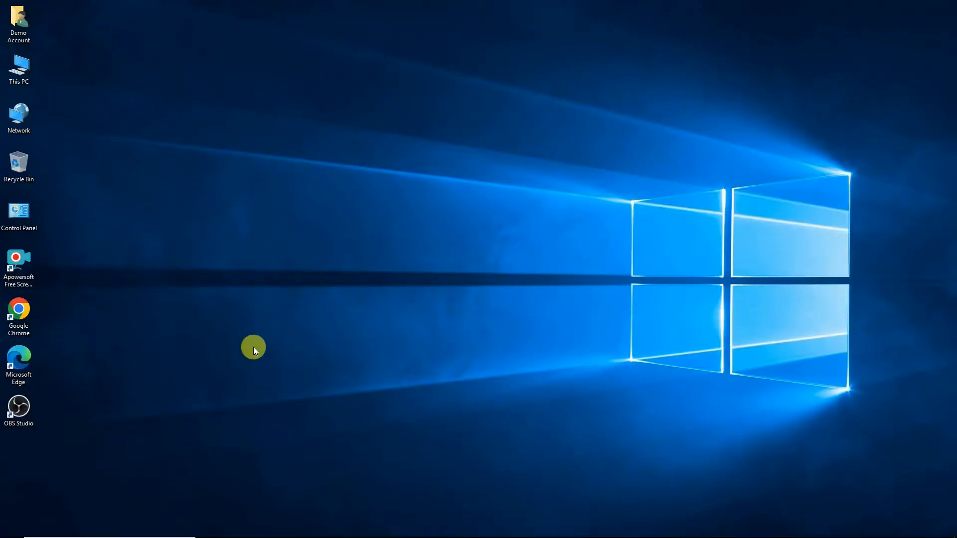
Search the Start menu for 'visual' and launch Visual Studio 2022
{"action": "key", "text": "super"}
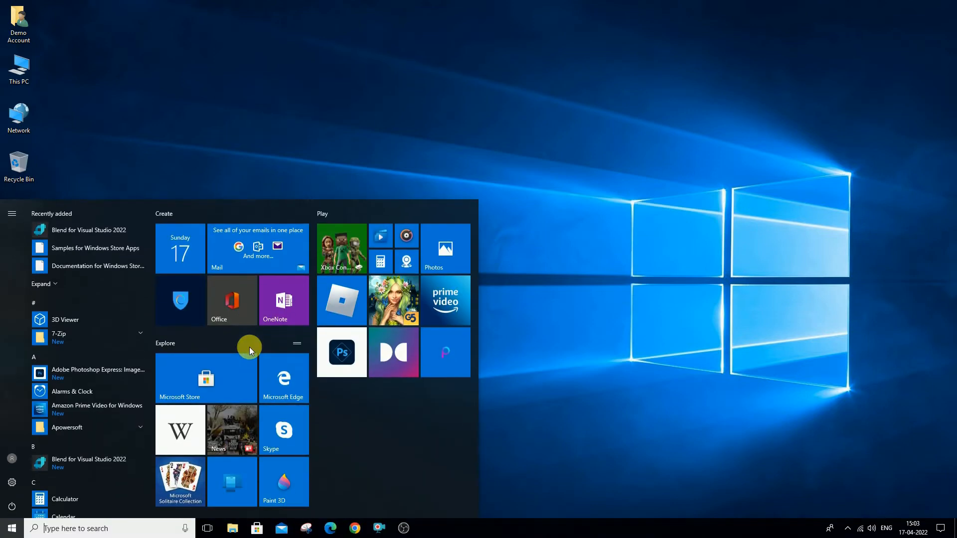
{"action": "type", "text": "vi"}
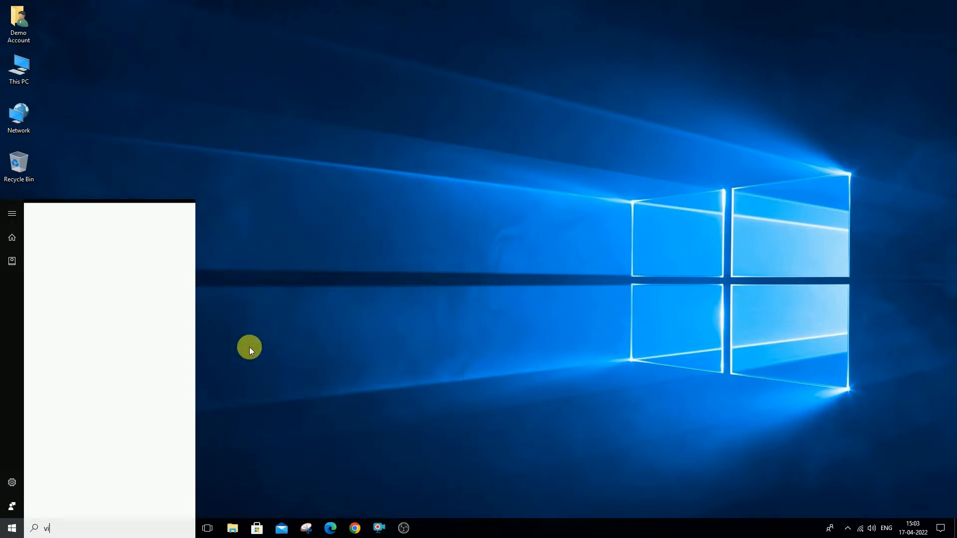
{"action": "type", "text": "sual"}
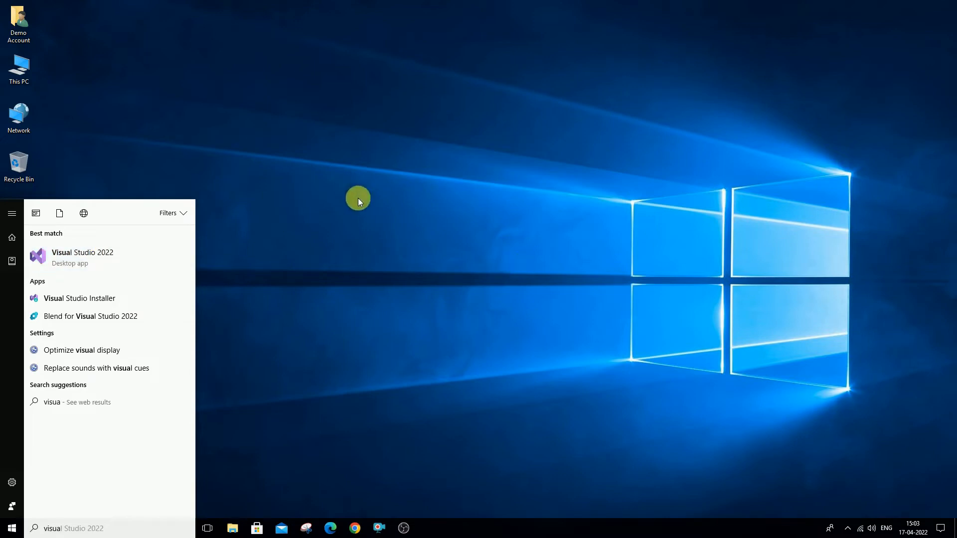
{"action": "key", "text": "Return"}
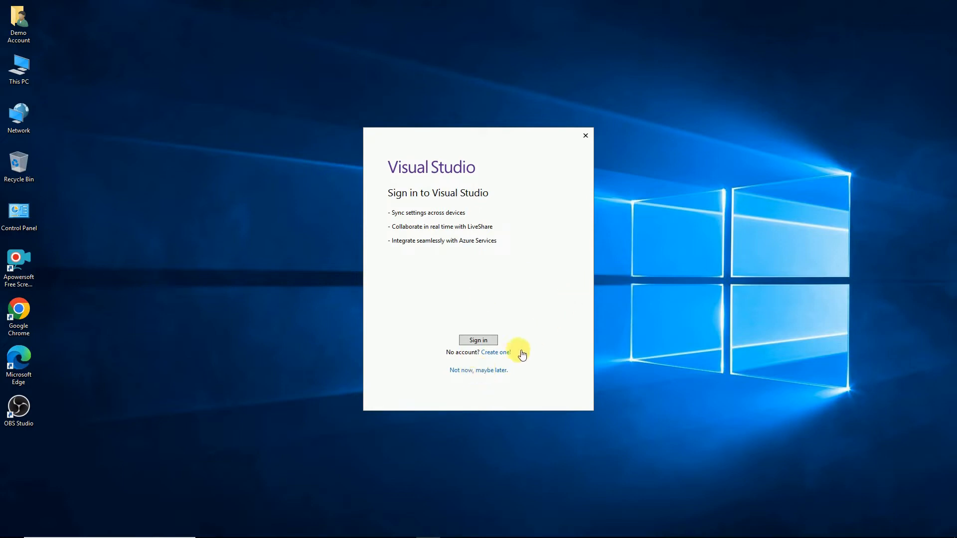
Sign in to Visual Studio and finish first-time setup with the Blue theme and General settings
{"action": "left_click", "coordinate": [495, 340]}
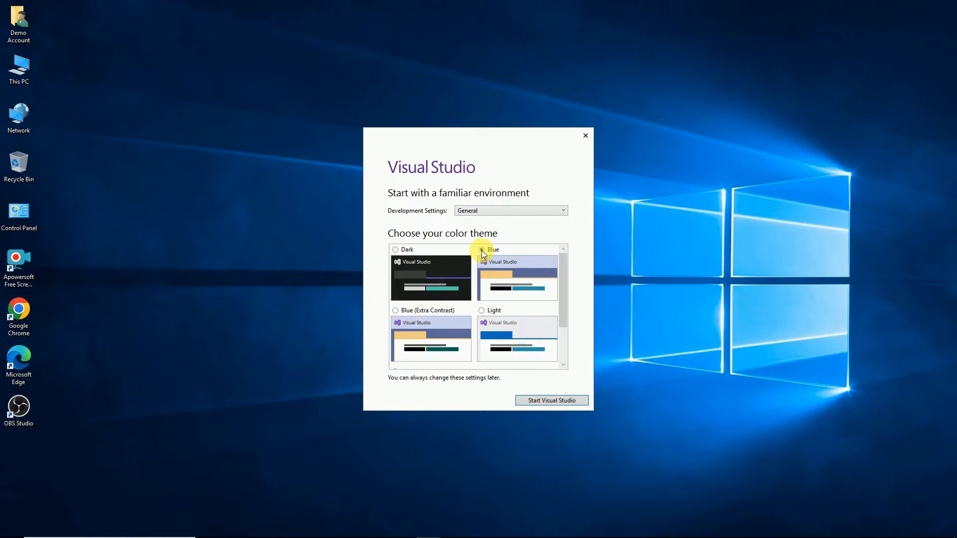
{"action": "left_click", "coordinate": [551, 401]}
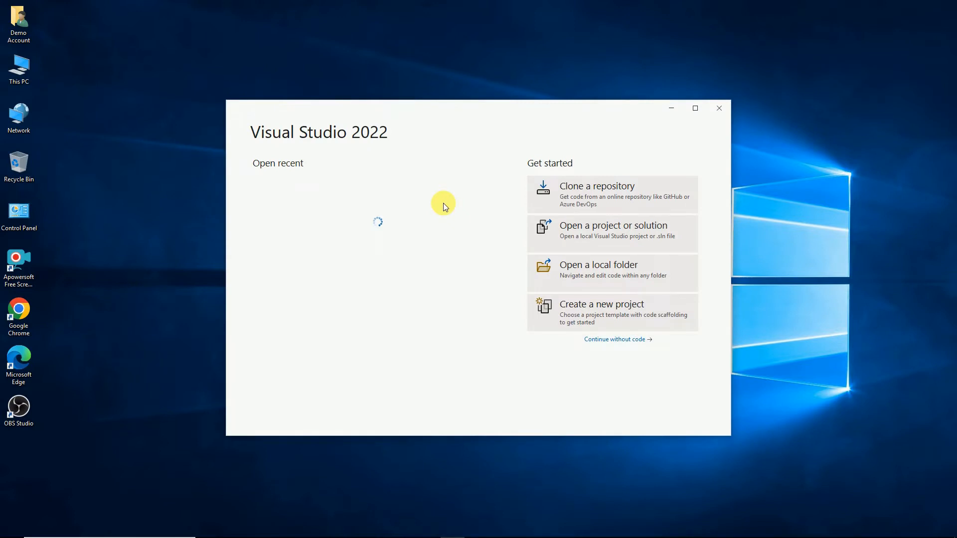
Maximize the Visual Studio 2022 start window, go to Create a new project, then minimize it
{"action": "left_click", "coordinate": [695, 108]}
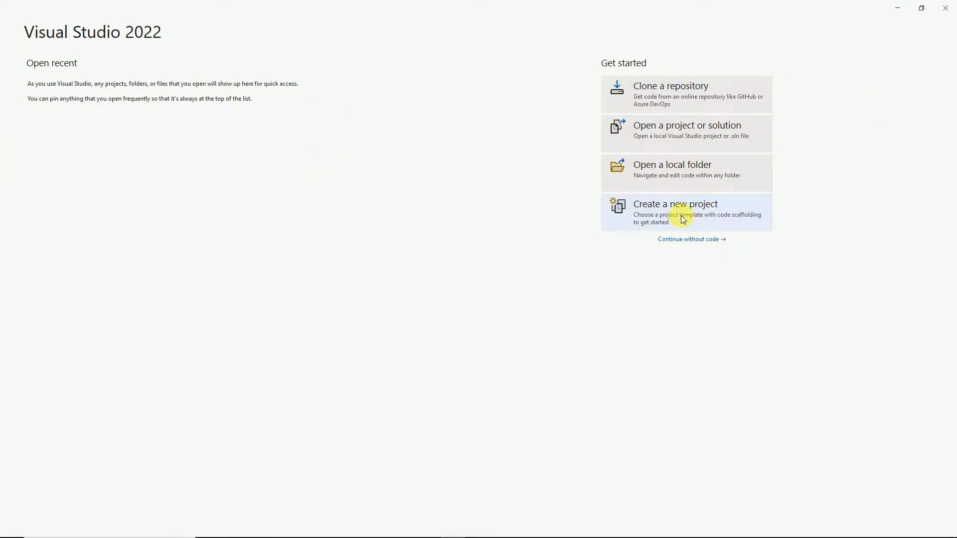
{"action": "left_click", "coordinate": [707, 204]}
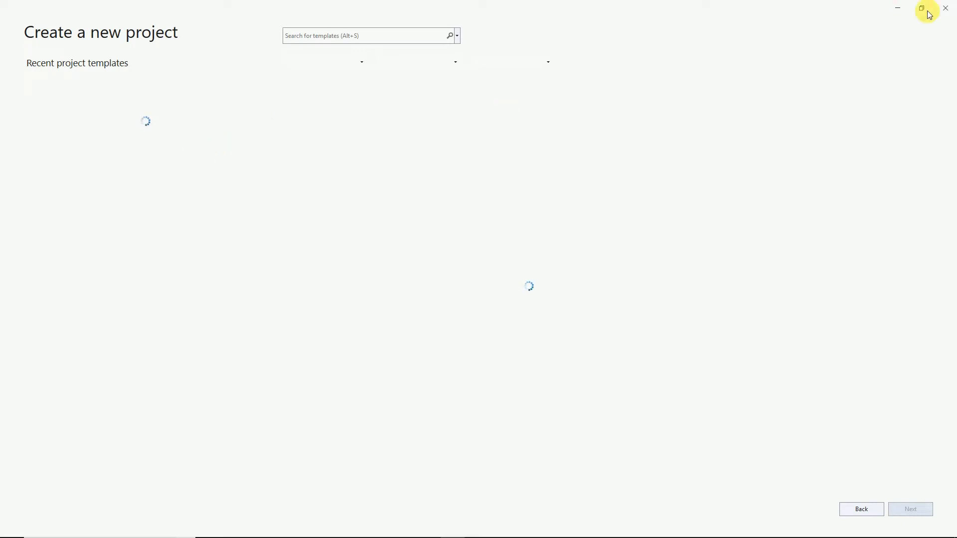
{"action": "left_click", "coordinate": [897, 9]}
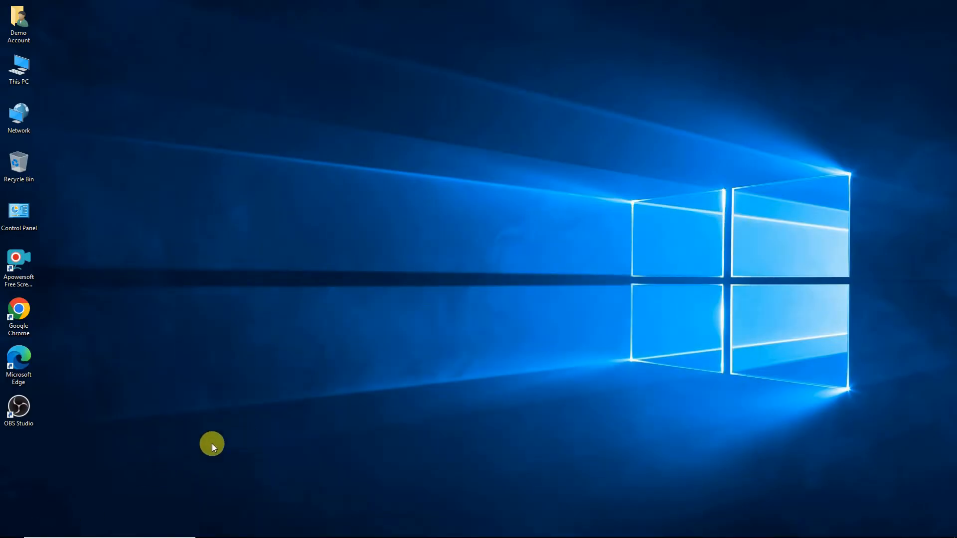
Launch Visual Studio Installer from a Start search for 'insta'
{"action": "key", "text": "super"}
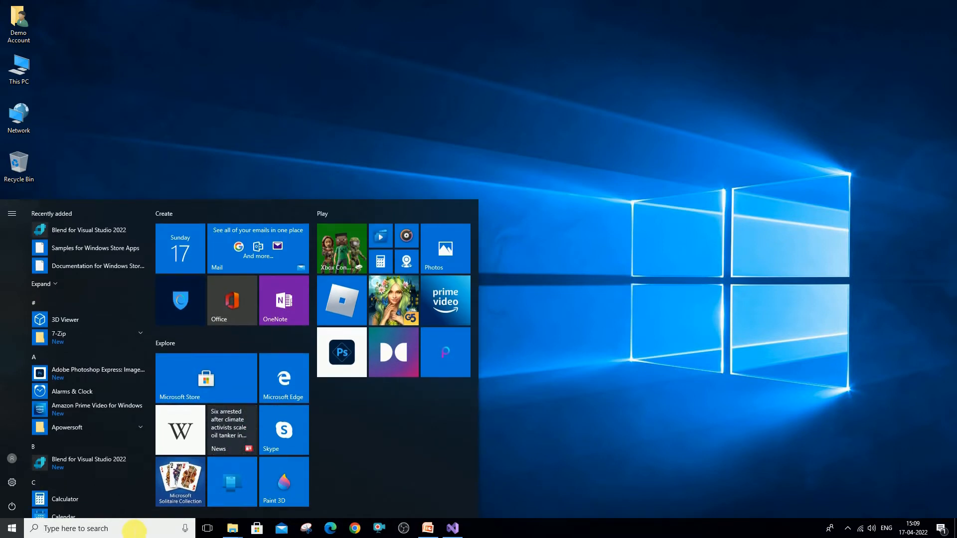
{"action": "type", "text": "insta"}
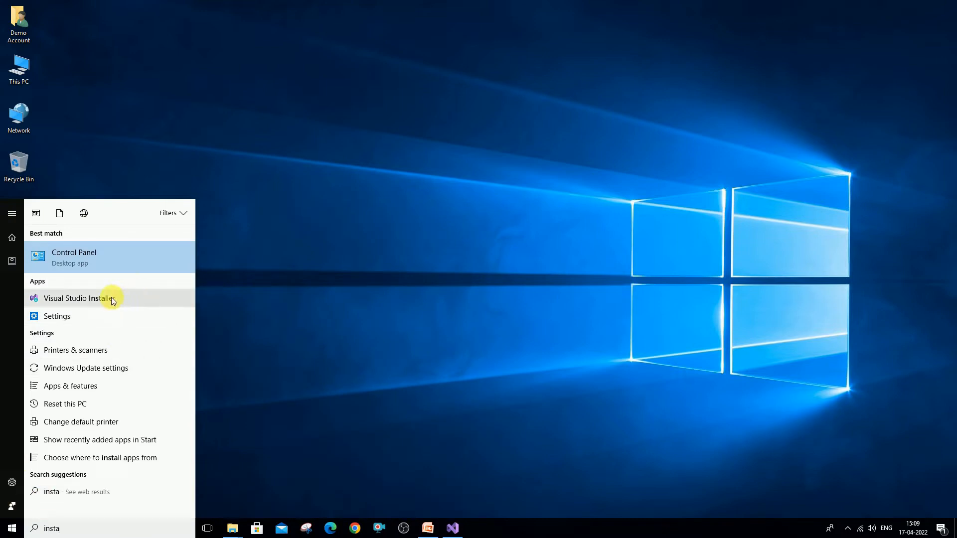
{"action": "left_click", "coordinate": [453, 311]}
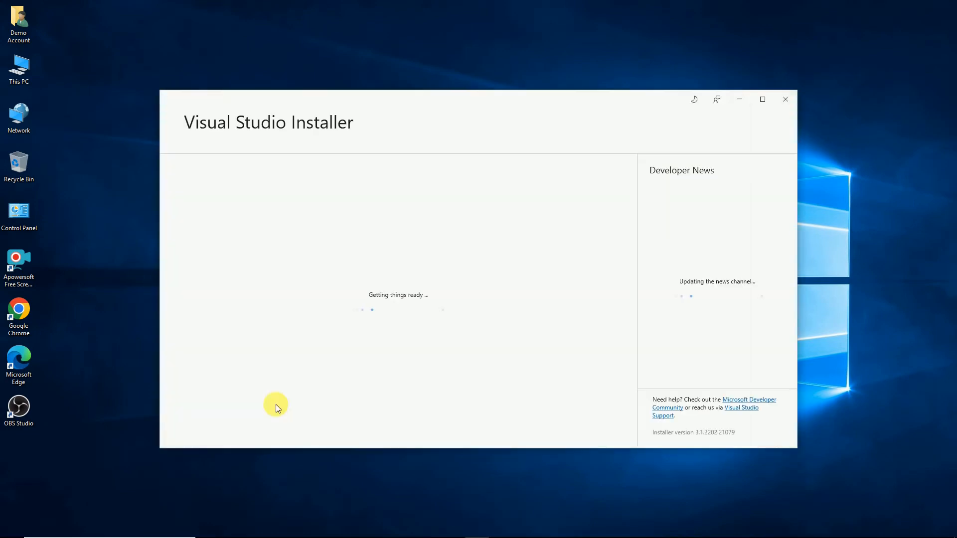
Tick Data sources and service references in Individual components for Visual Studio Community 2022, then close without modifying
{"action": "left_click", "coordinate": [762, 100]}
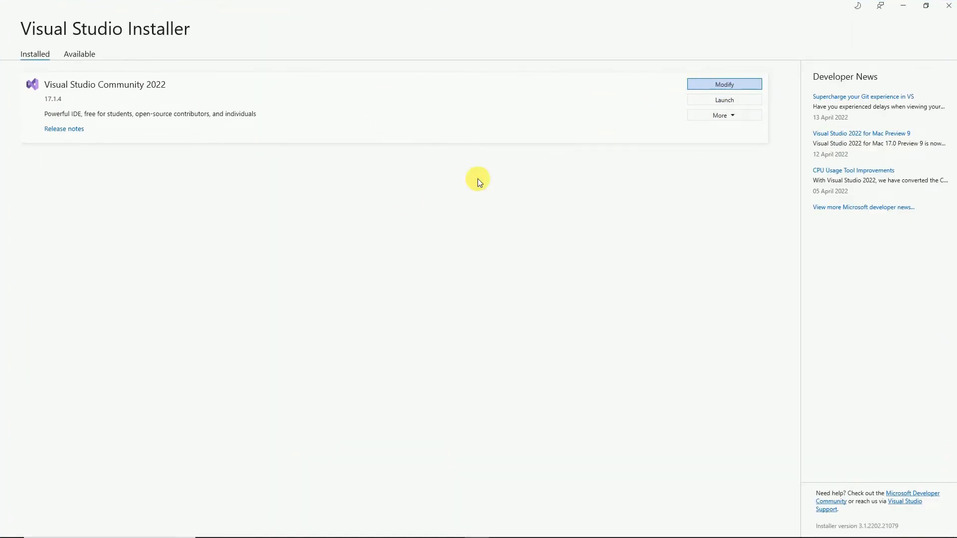
{"action": "left_click", "coordinate": [731, 85]}
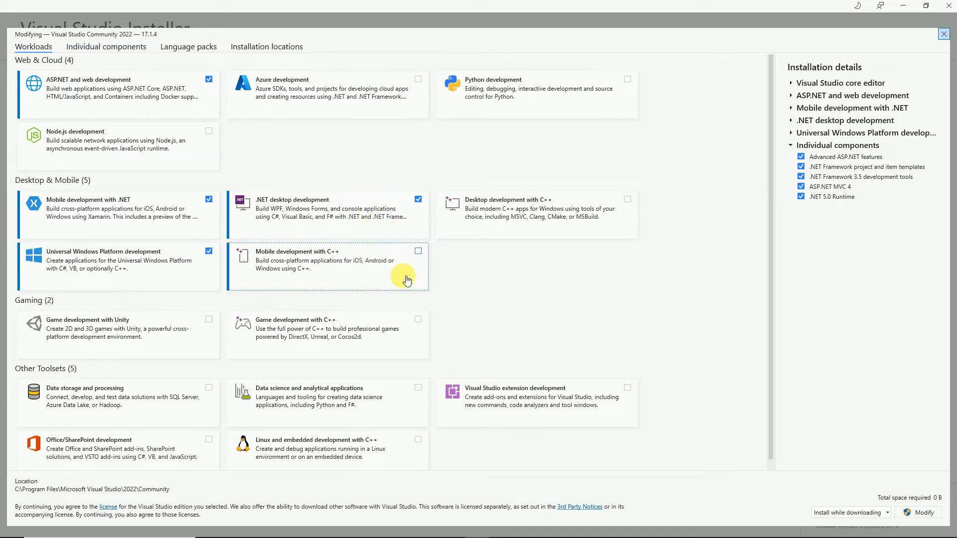
{"action": "left_click", "coordinate": [113, 52]}
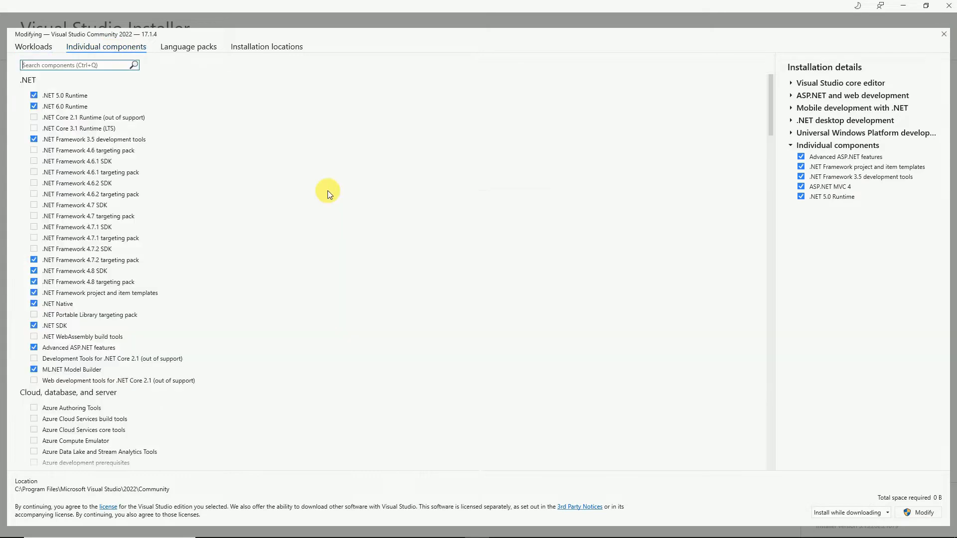
{"action": "scroll", "coordinate": [131, 307], "scroll_direction": "down", "scroll_amount": 8}
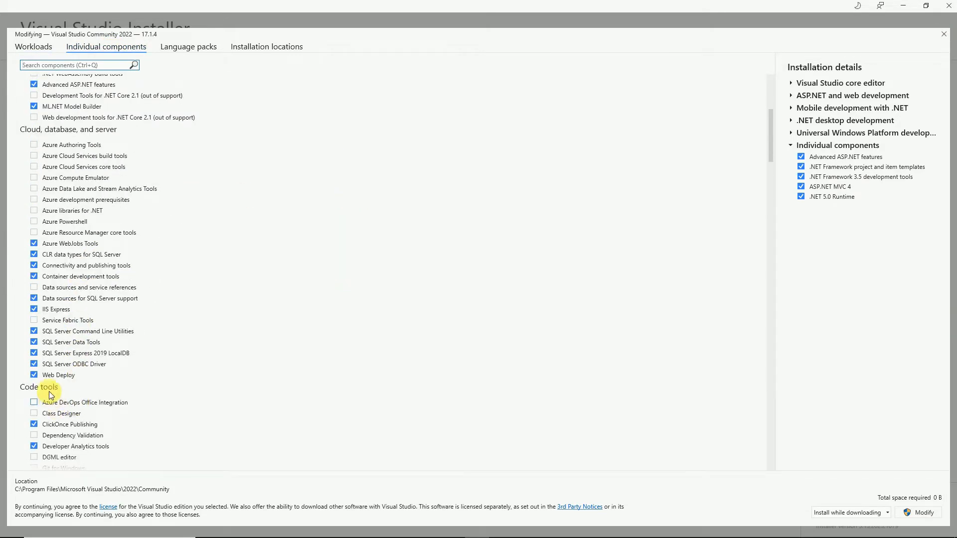
{"action": "left_click", "coordinate": [34, 288]}
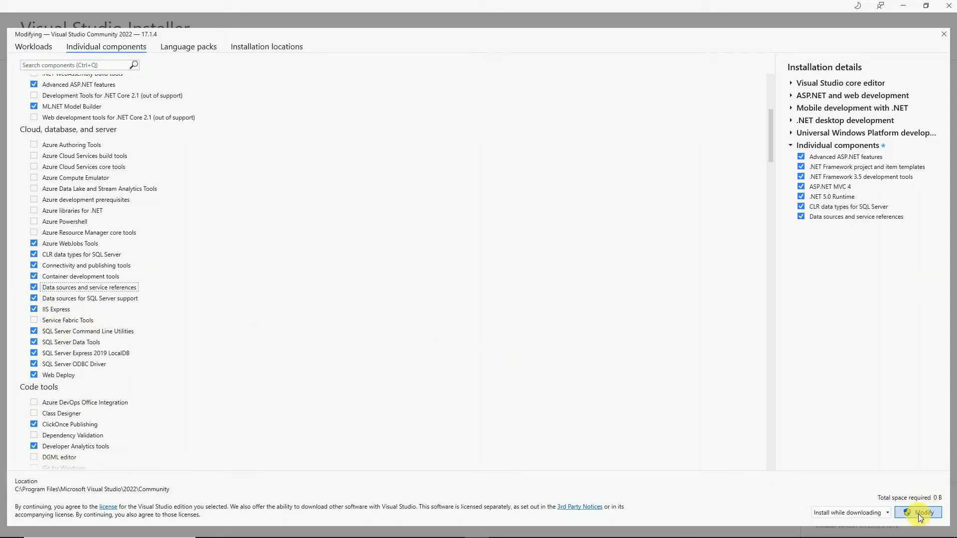
{"action": "scroll", "coordinate": [190, 351], "scroll_direction": "down", "scroll_amount": 3}
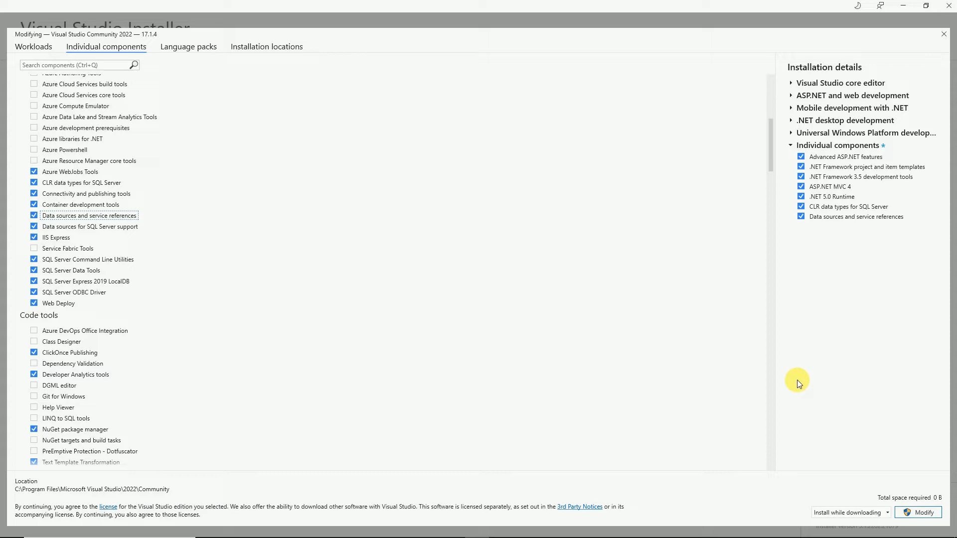
{"action": "left_click", "coordinate": [942, 36]}
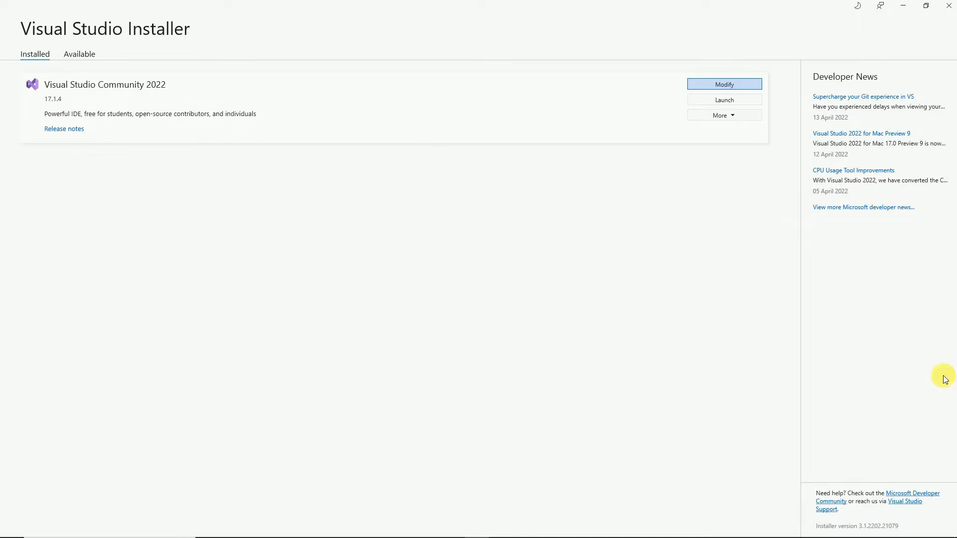
Close the Visual Studio Installer and refresh the desktop
{"action": "left_click", "coordinate": [951, 11]}
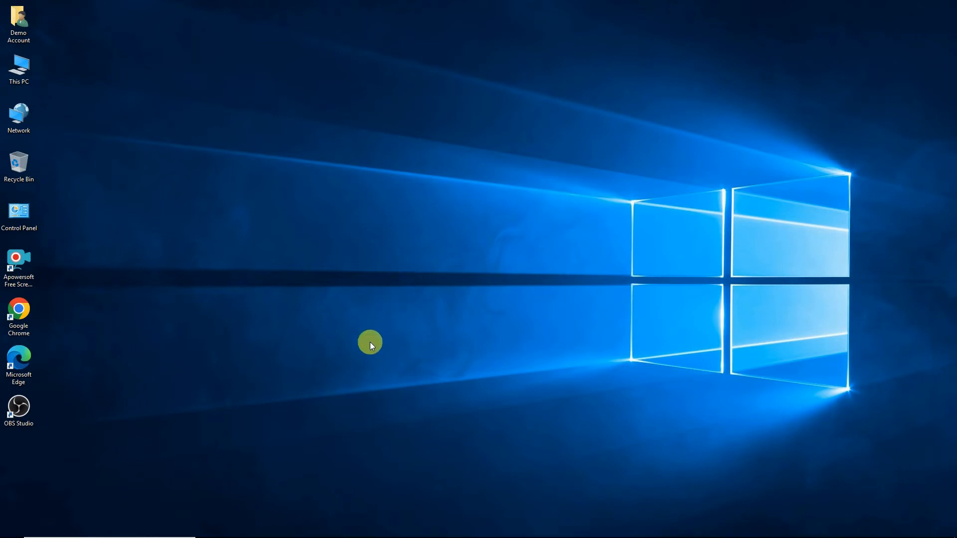
{"action": "right_click", "coordinate": [583, 153]}
{"action": "left_click", "coordinate": [604, 176]}
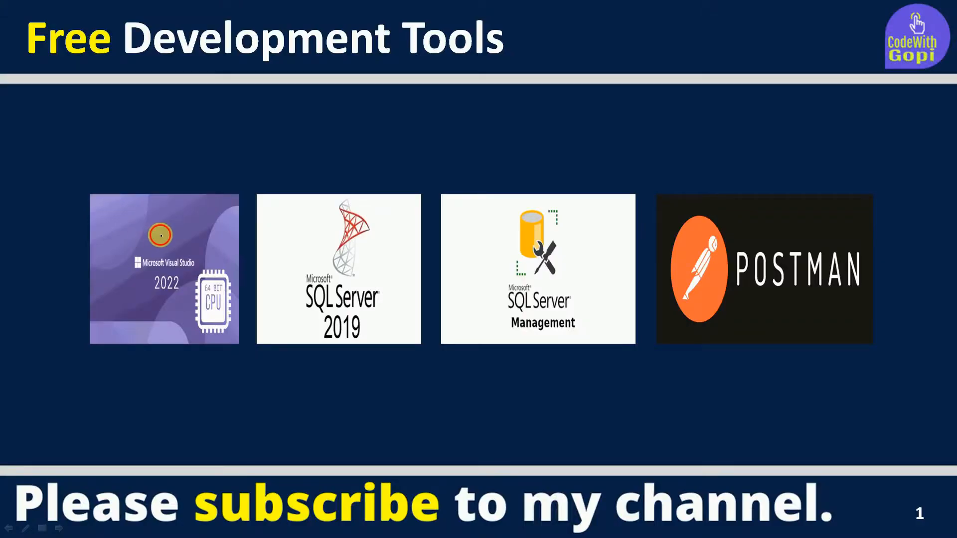
{"action": "left_click_drag", "start_coordinate": [161, 236], "coordinate": [221, 232]}
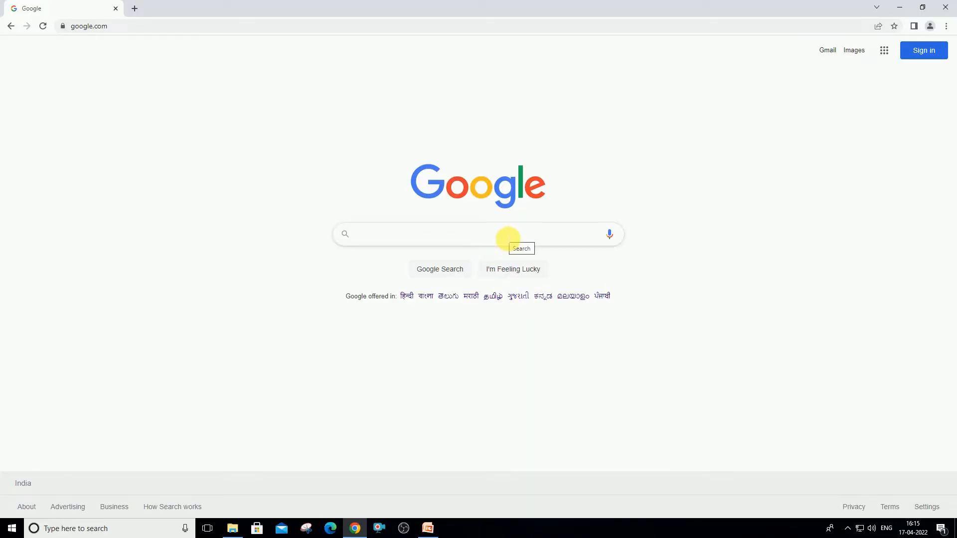
Search Google for 'sql server 2019 express system requirements'
{"action": "left_click", "coordinate": [508, 239]}
{"action": "type", "text": "sql ser"}
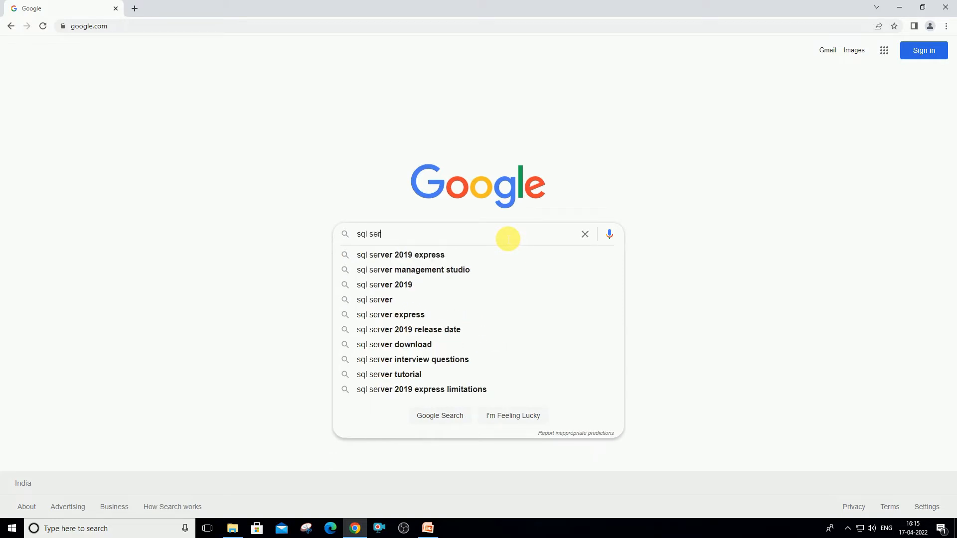
{"action": "key", "text": "Down"}
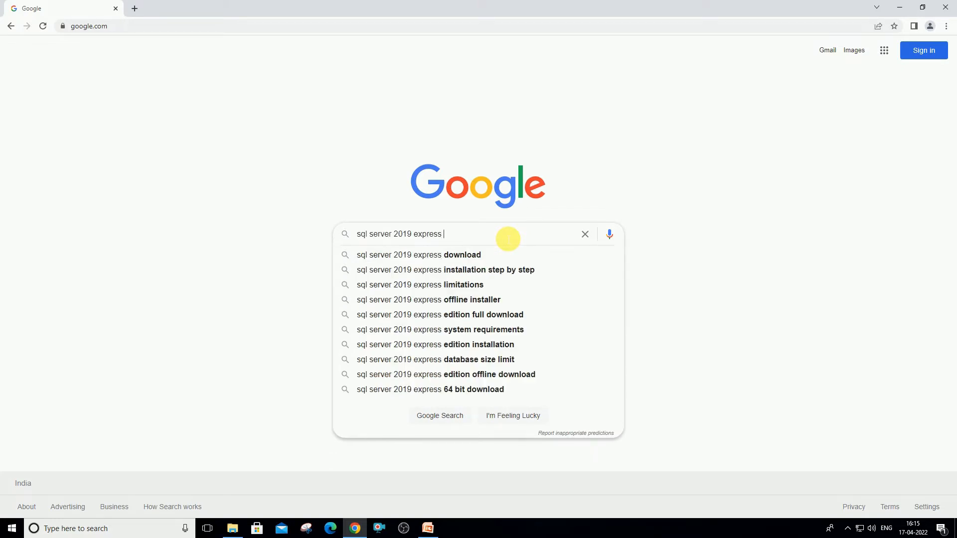
{"action": "type", "text": "syste"}
{"action": "key", "text": "Down"}
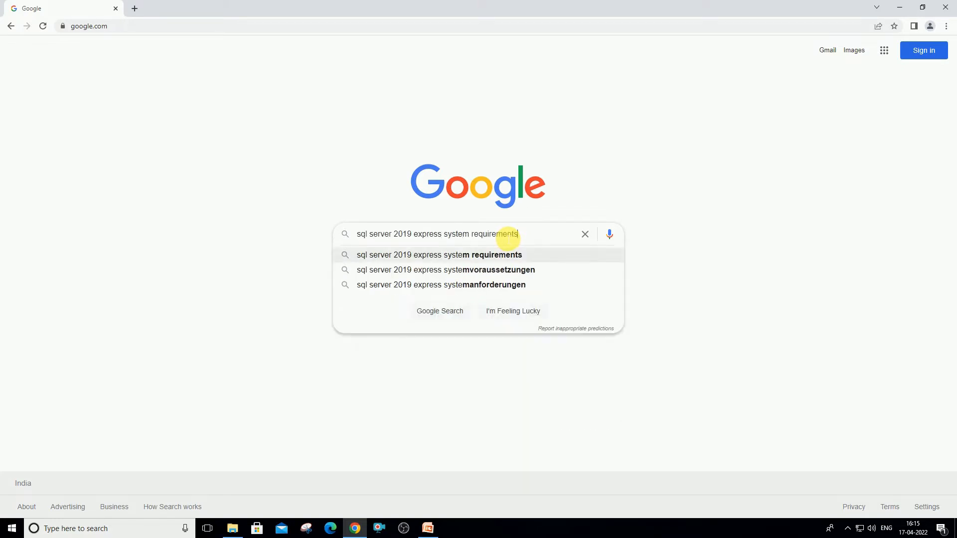
{"action": "key", "text": "Return"}
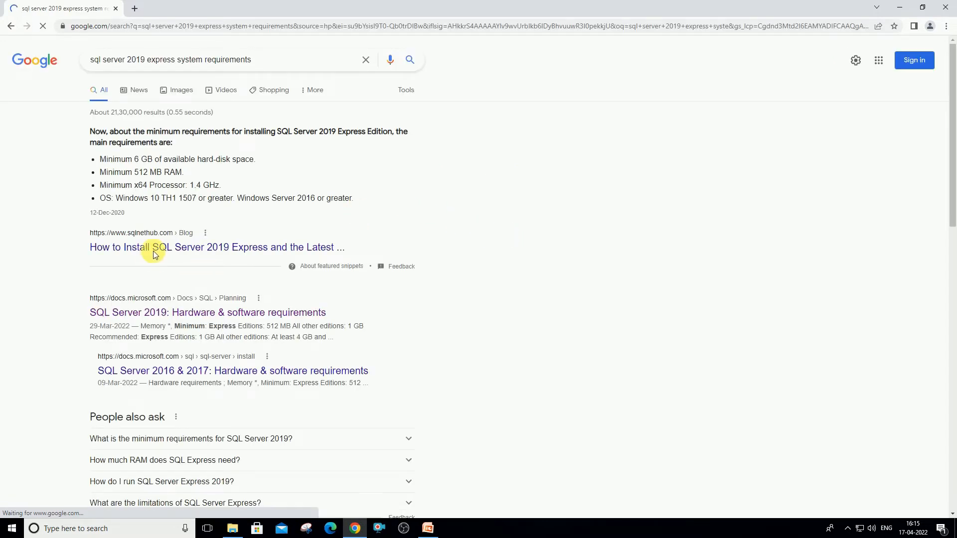
Open Microsoft's SQL Server 2019 requirements result in a new tab and switch to it
{"action": "right_click", "coordinate": [156, 322]}
{"action": "left_click", "coordinate": [156, 323]}
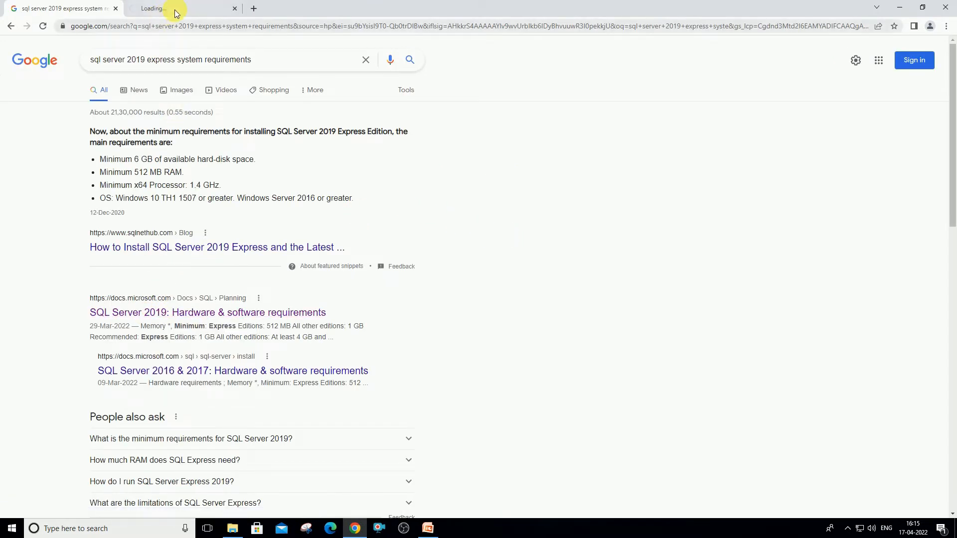
{"action": "left_click", "coordinate": [182, 9]}
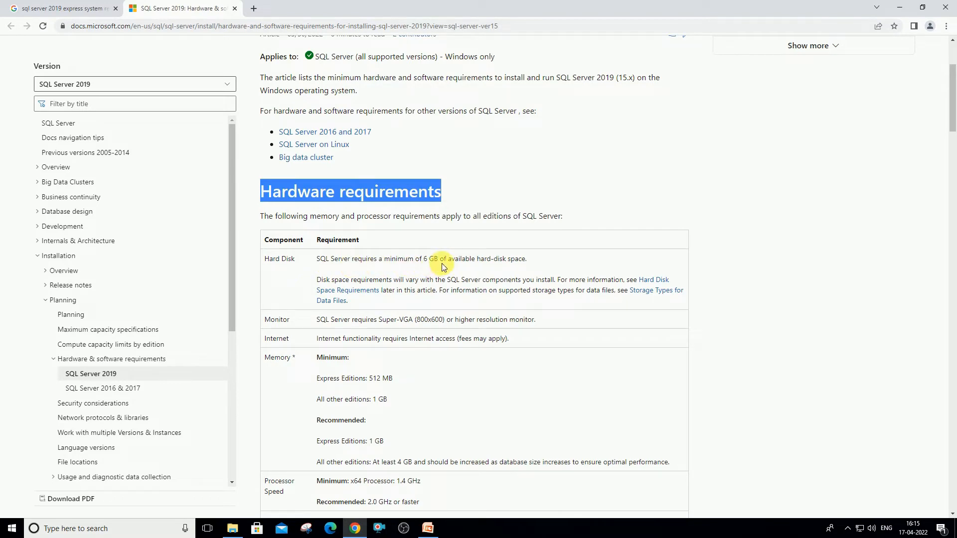
Highlight the Internet requirement and the memory minimums: 1 GB for other editions, 512 MB for Express
{"action": "scroll", "coordinate": [443, 267], "scroll_direction": "down", "scroll_amount": 2}
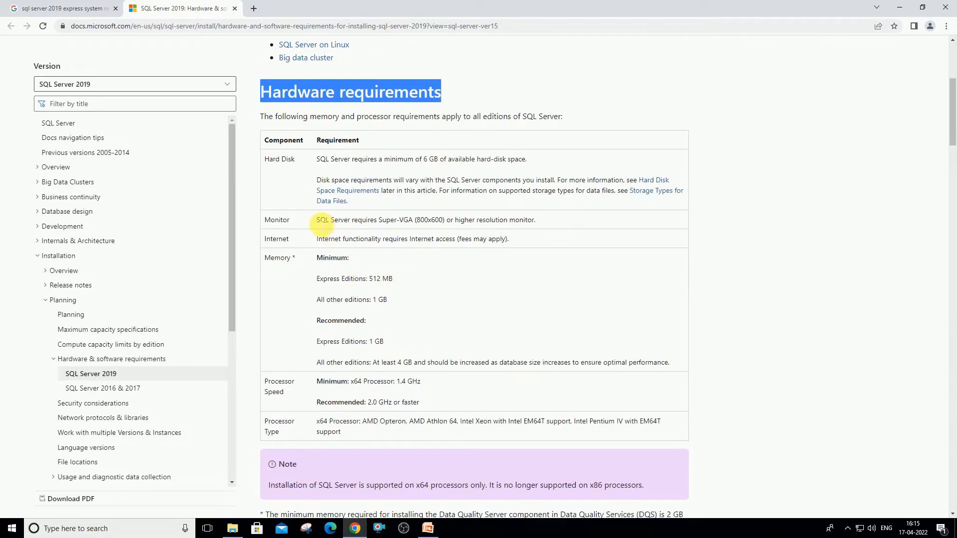
{"action": "left_click_drag", "start_coordinate": [318, 219], "coordinate": [547, 221]}
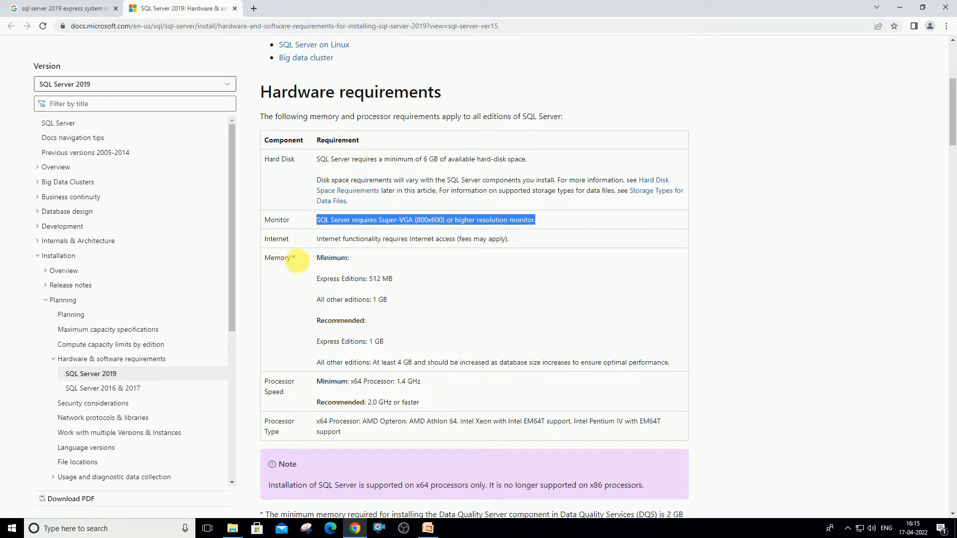
{"action": "left_click_drag", "start_coordinate": [320, 243], "coordinate": [506, 243]}
{"action": "left_click", "coordinate": [375, 264]}
{"action": "scroll", "coordinate": [349, 254], "scroll_direction": "down", "scroll_amount": 1}
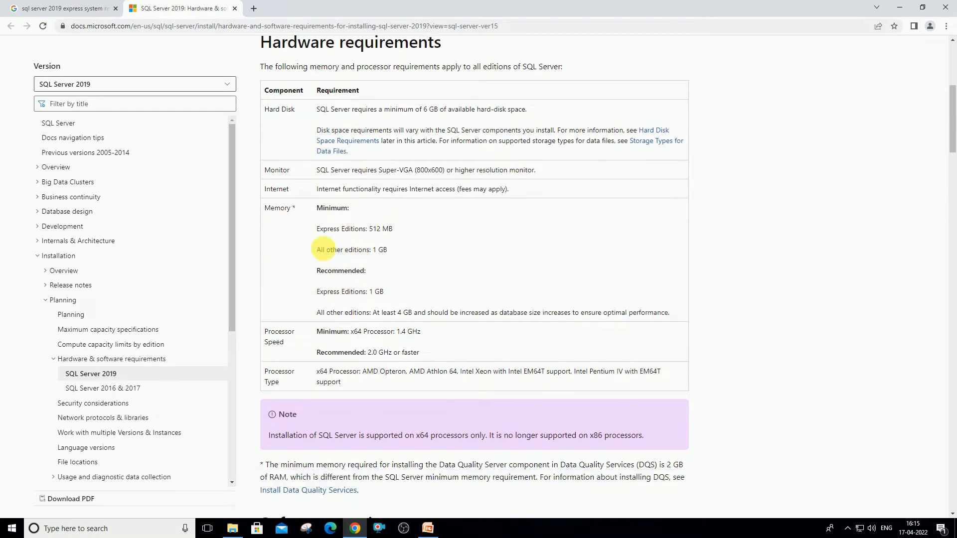
{"action": "double_click", "coordinate": [283, 211]}
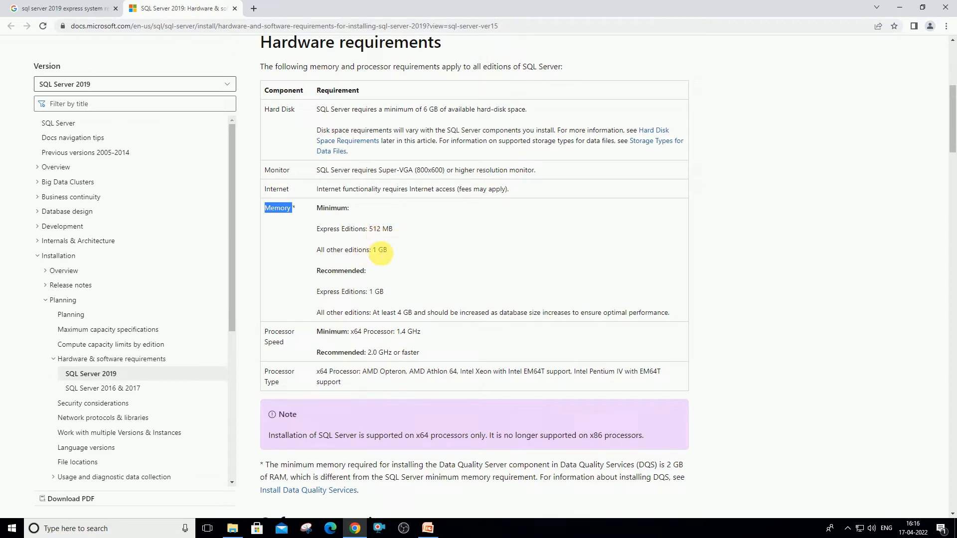
{"action": "left_click_drag", "start_coordinate": [372, 250], "coordinate": [391, 251]}
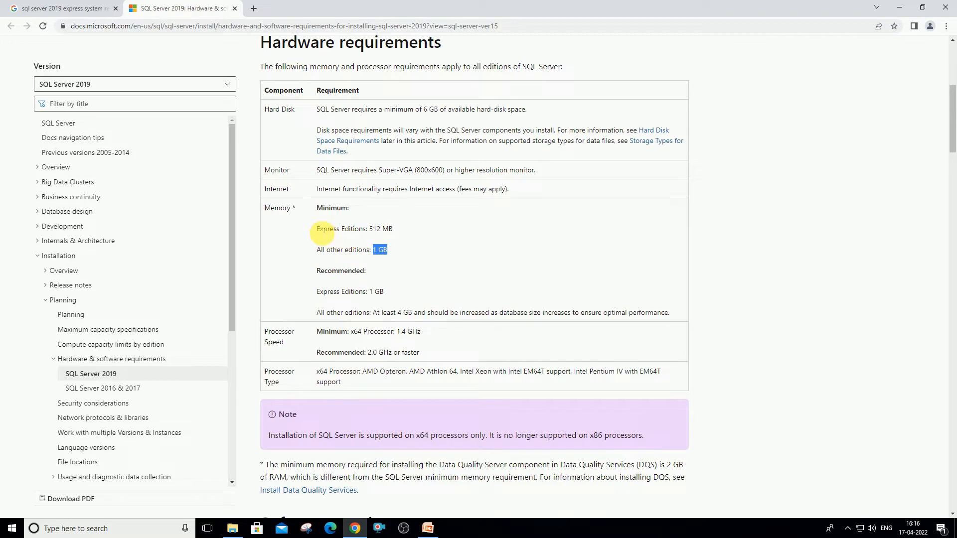
{"action": "left_click", "coordinate": [324, 231]}
{"action": "left_click_drag", "start_coordinate": [323, 232], "coordinate": [393, 231]}
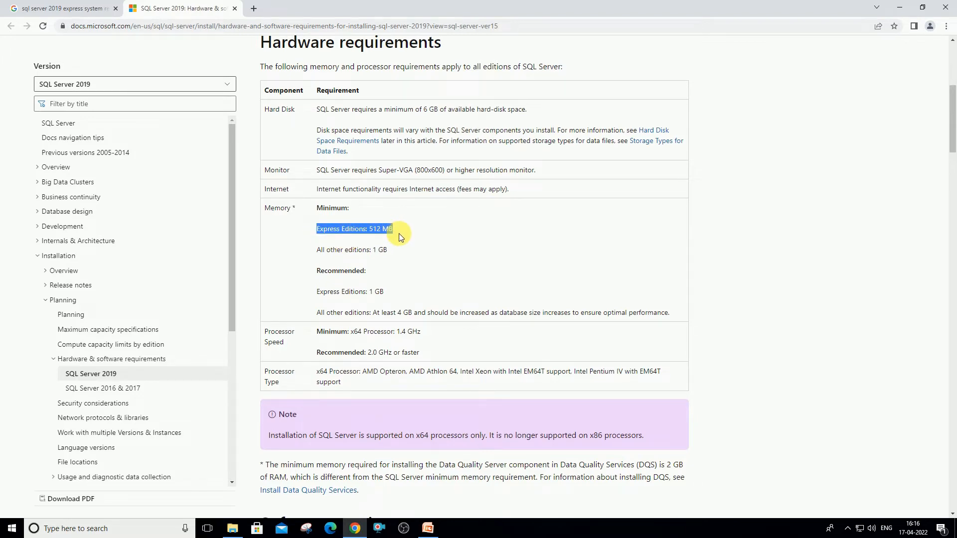
Highlight the memory recommendations: 1 GB for Express, 4 GB for other editions
{"action": "scroll", "coordinate": [398, 236], "scroll_direction": "down", "scroll_amount": 1}
{"action": "left_click", "coordinate": [324, 245]}
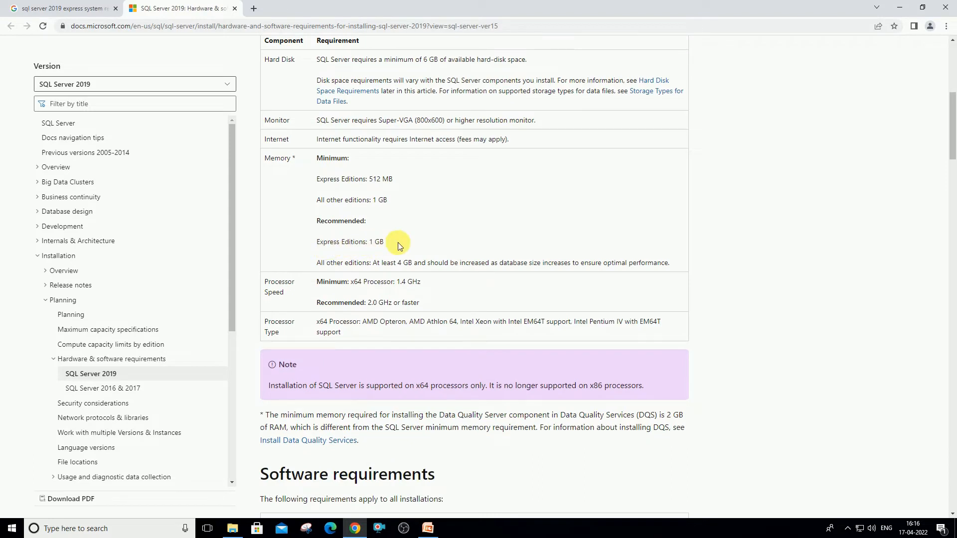
{"action": "left_click_drag", "start_coordinate": [386, 245], "coordinate": [319, 247]}
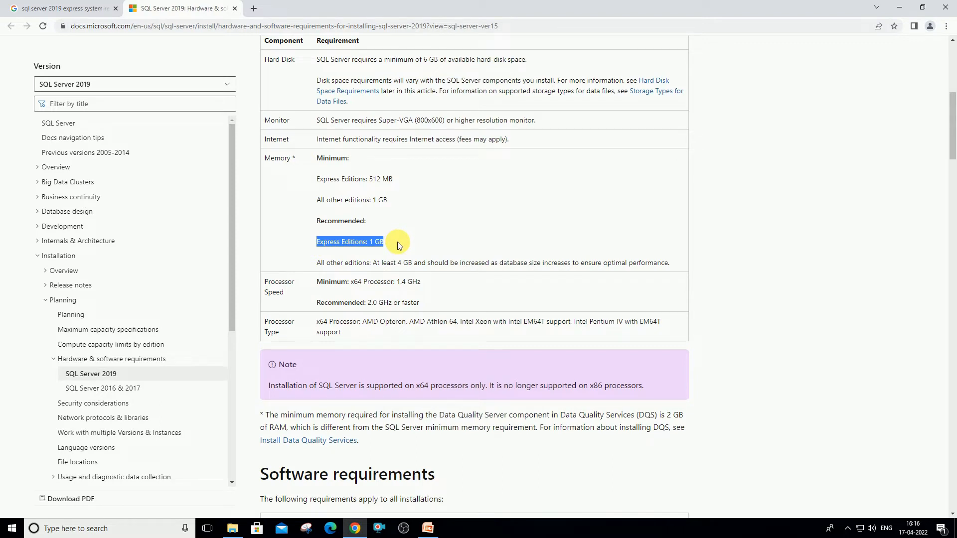
{"action": "left_click", "coordinate": [377, 251]}
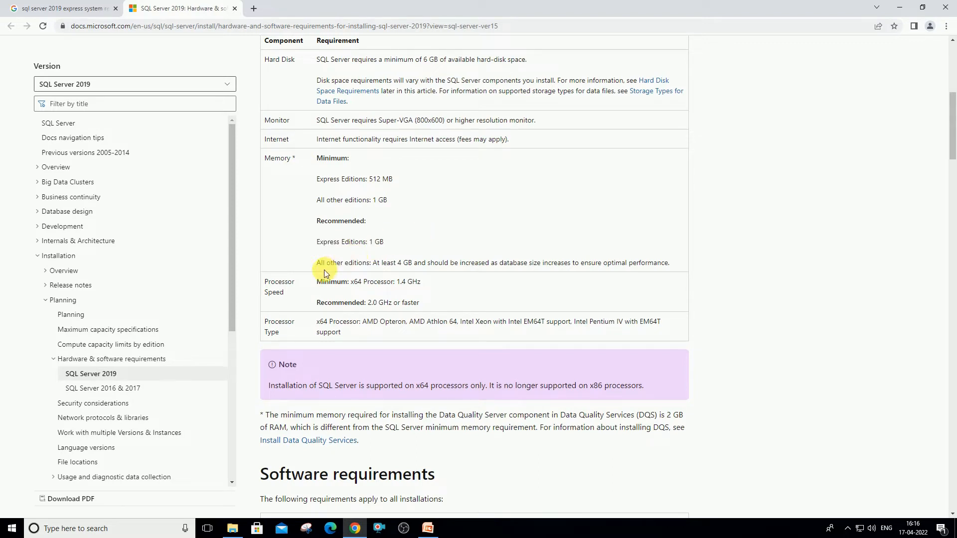
{"action": "left_click_drag", "start_coordinate": [317, 262], "coordinate": [478, 263]}
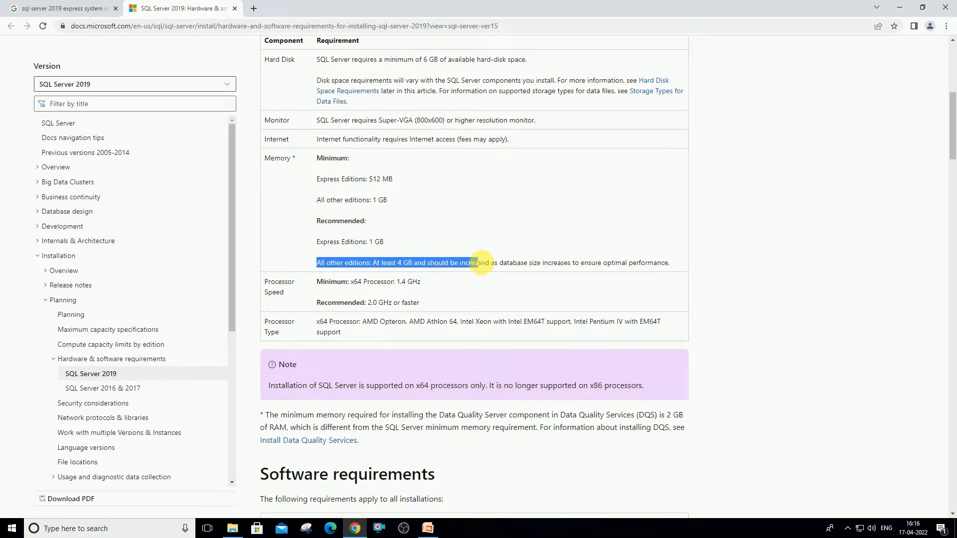
{"action": "left_click", "coordinate": [480, 261]}
Highlight the recommended 2.0 GHz processor speed and the supported processor types
{"action": "scroll", "coordinate": [439, 264], "scroll_direction": "down", "scroll_amount": 2}
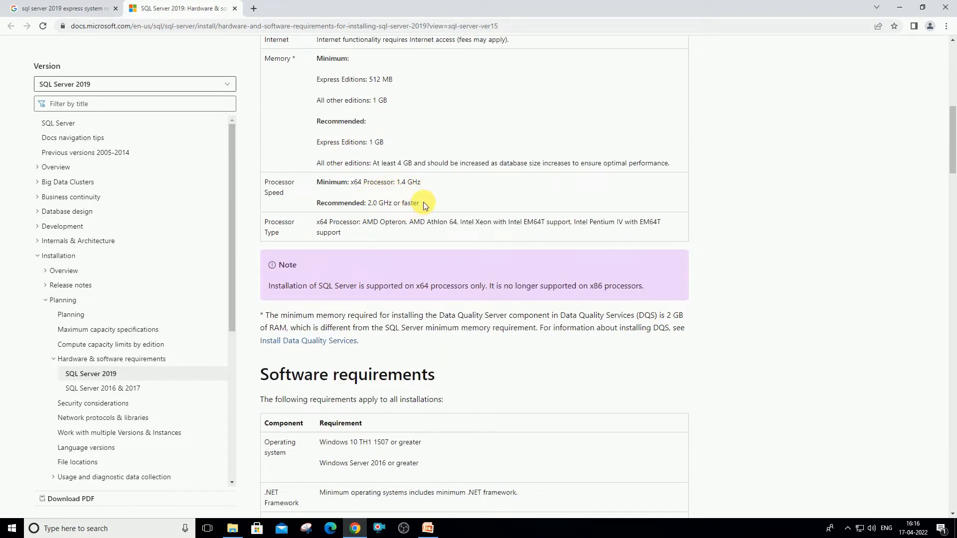
{"action": "left_click_drag", "start_coordinate": [371, 203], "coordinate": [445, 200]}
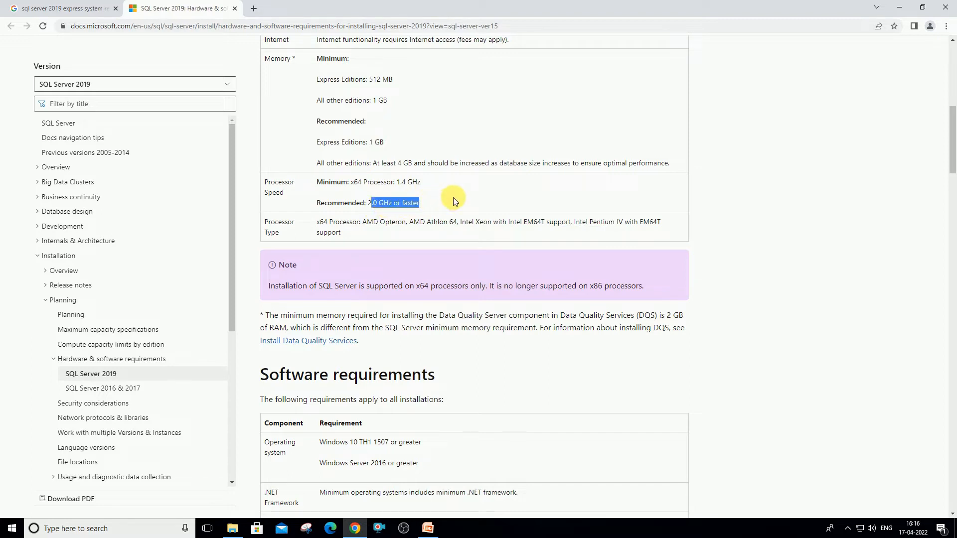
{"action": "left_click", "coordinate": [453, 197]}
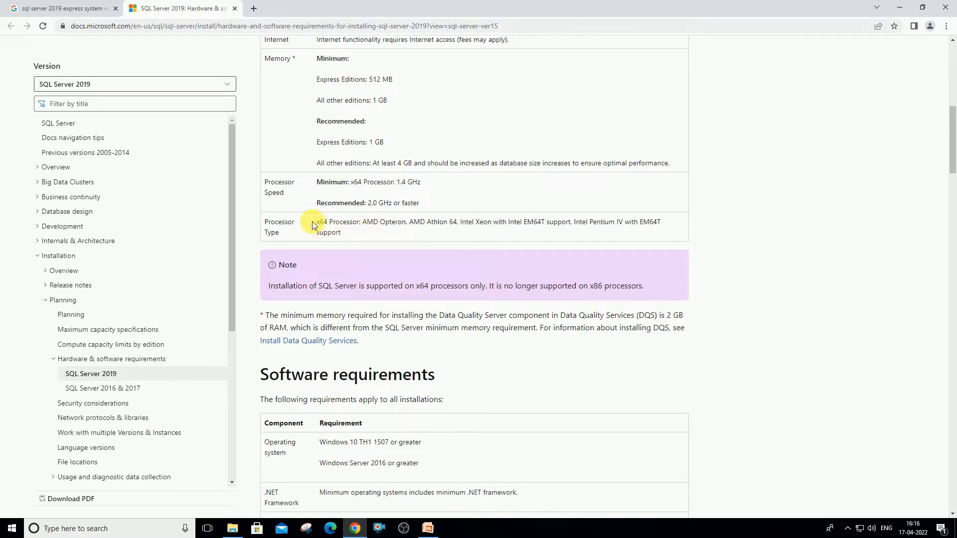
{"action": "left_click_drag", "start_coordinate": [316, 223], "coordinate": [373, 232]}
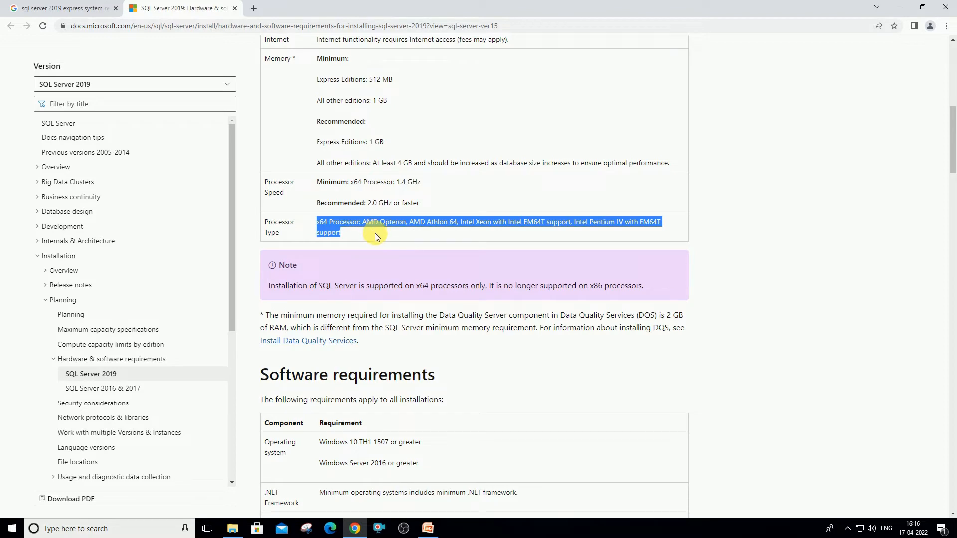
{"action": "left_click", "coordinate": [375, 232]}
{"action": "scroll", "coordinate": [328, 187], "scroll_direction": "up", "scroll_amount": 2}
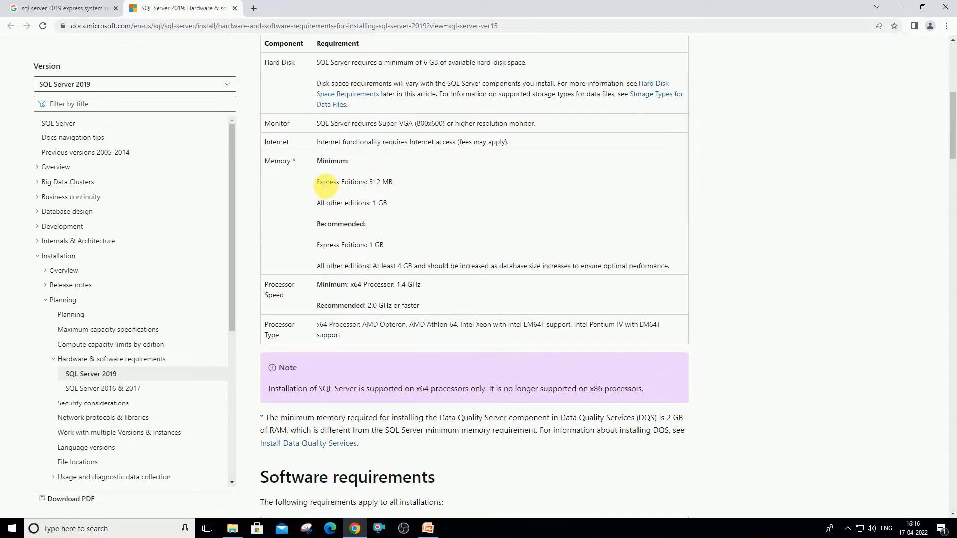
{"action": "scroll", "coordinate": [326, 187], "scroll_direction": "up", "scroll_amount": 3}
{"action": "left_click_drag", "start_coordinate": [274, 143], "coordinate": [461, 167]}
{"action": "scroll", "coordinate": [468, 259], "scroll_direction": "down", "scroll_amount": 3}
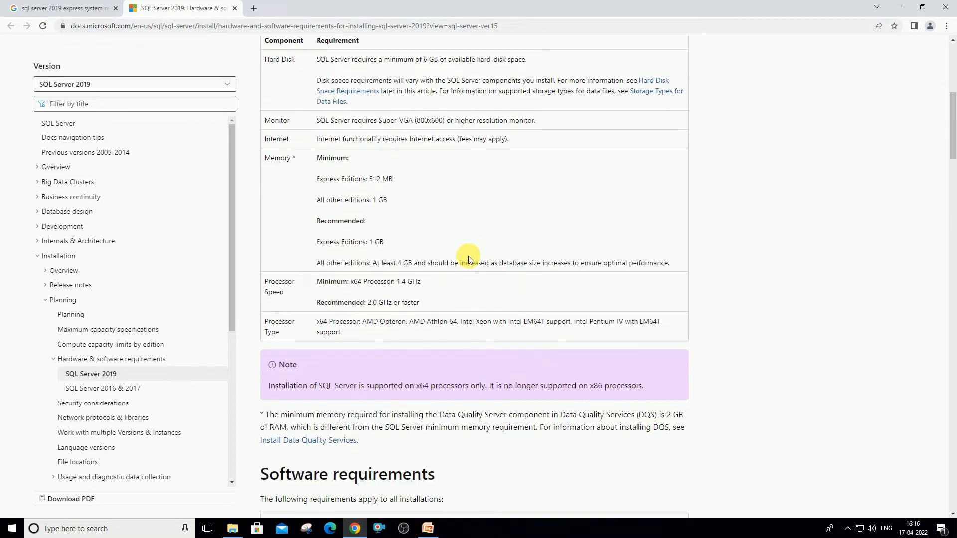
{"action": "scroll", "coordinate": [469, 259], "scroll_direction": "down", "scroll_amount": 2}
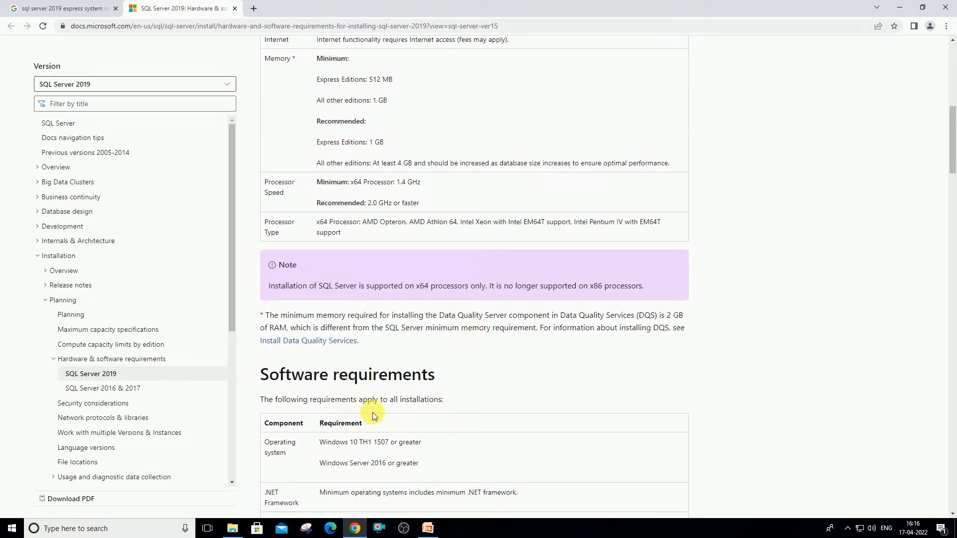
{"action": "left_click_drag", "start_coordinate": [261, 375], "coordinate": [465, 376]}
{"action": "scroll", "coordinate": [451, 309], "scroll_direction": "down", "scroll_amount": 3}
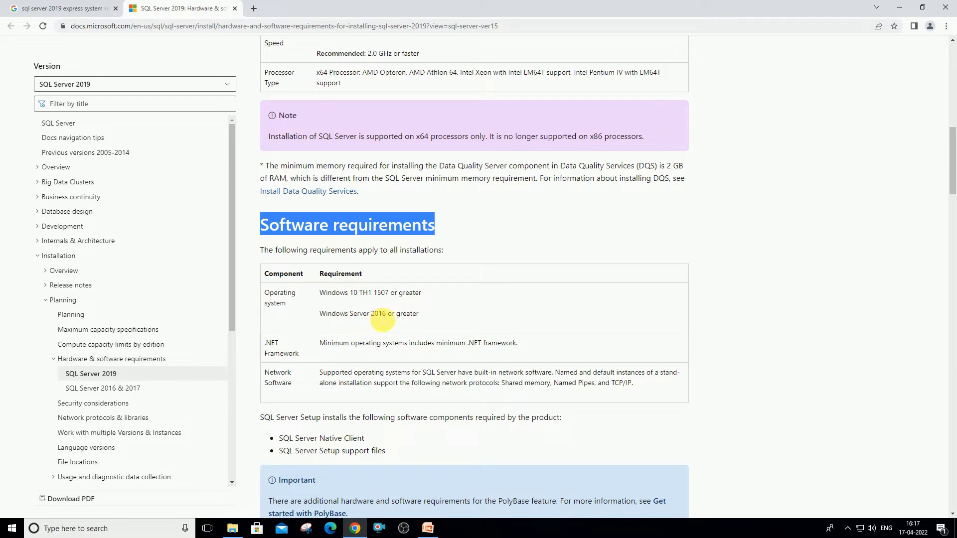
{"action": "left_click", "coordinate": [453, 311]}
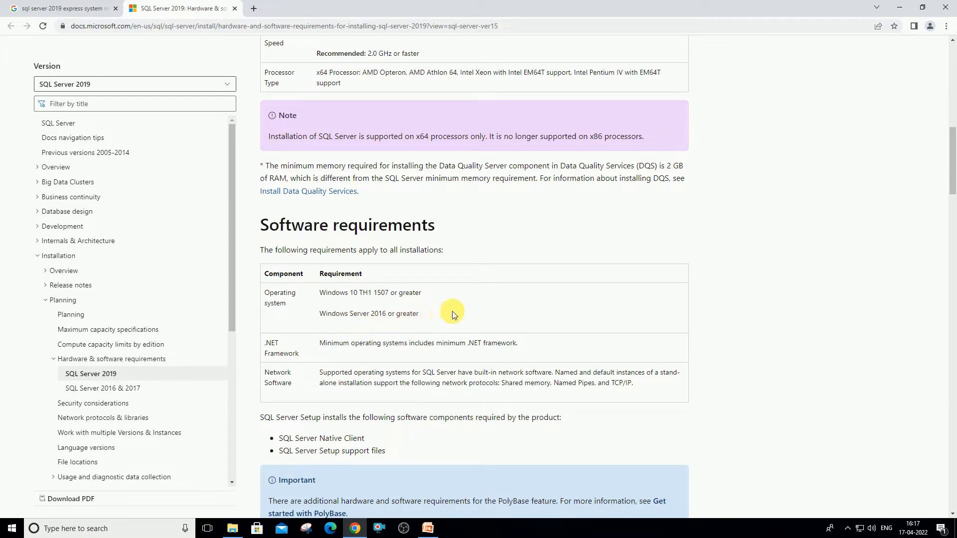
{"action": "scroll", "coordinate": [324, 279], "scroll_direction": "down", "scroll_amount": 2}
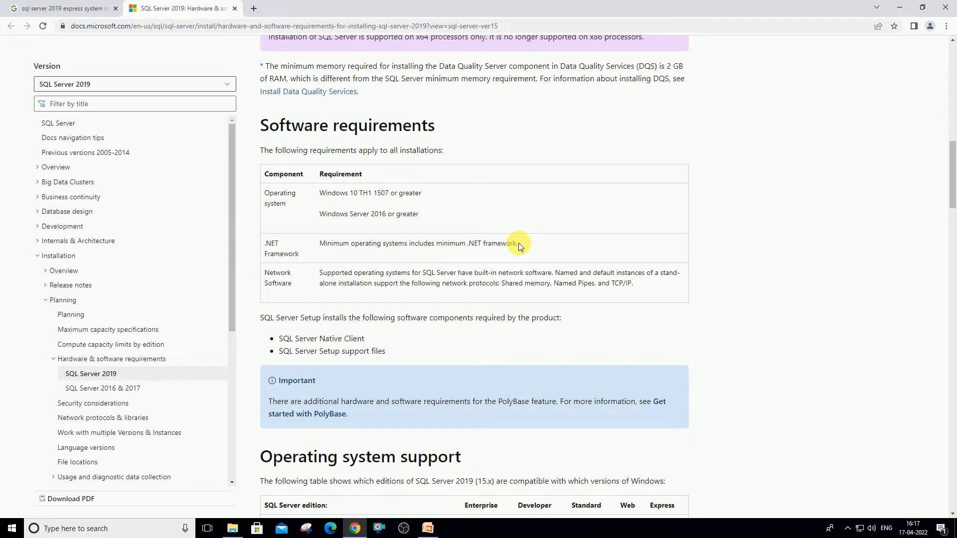
{"action": "left_click_drag", "start_coordinate": [519, 243], "coordinate": [320, 253]}
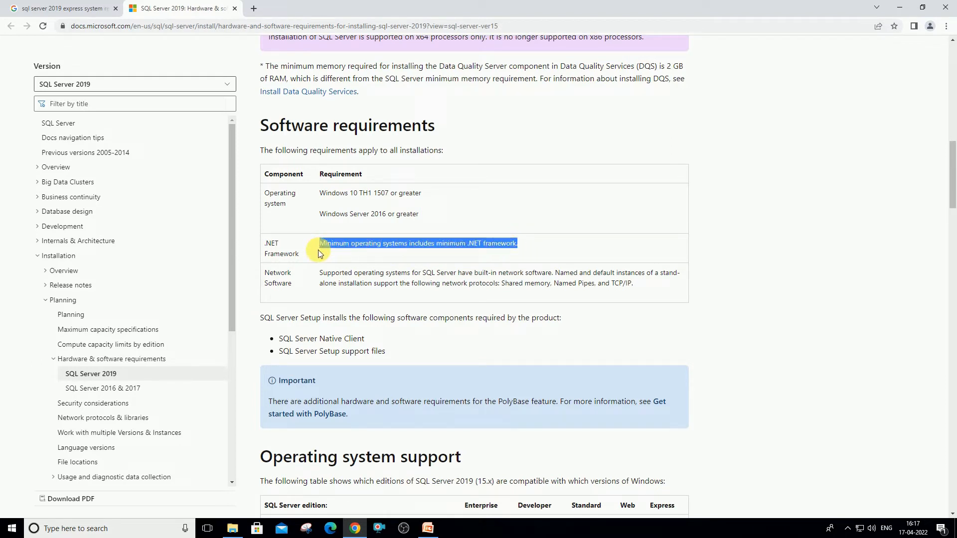
{"action": "left_click", "coordinate": [277, 288]}
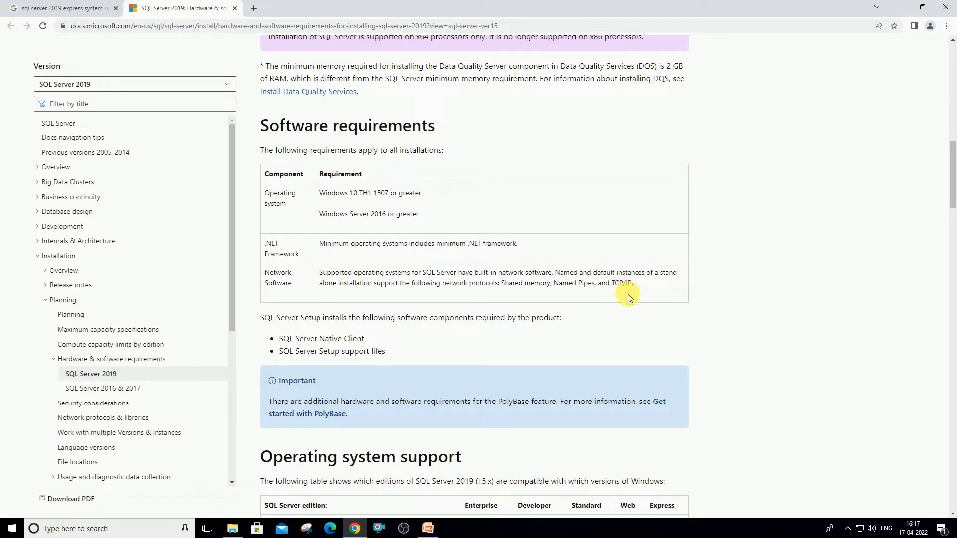
{"action": "left_click", "coordinate": [644, 286]}
{"action": "left_click_drag", "start_coordinate": [644, 288], "coordinate": [306, 281]}
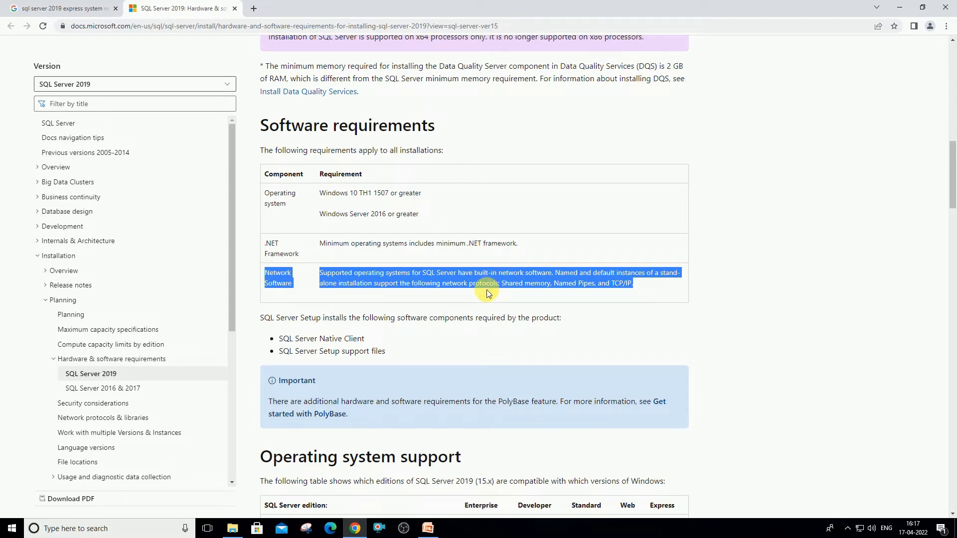
{"action": "scroll", "coordinate": [549, 309], "scroll_direction": "down", "scroll_amount": 2}
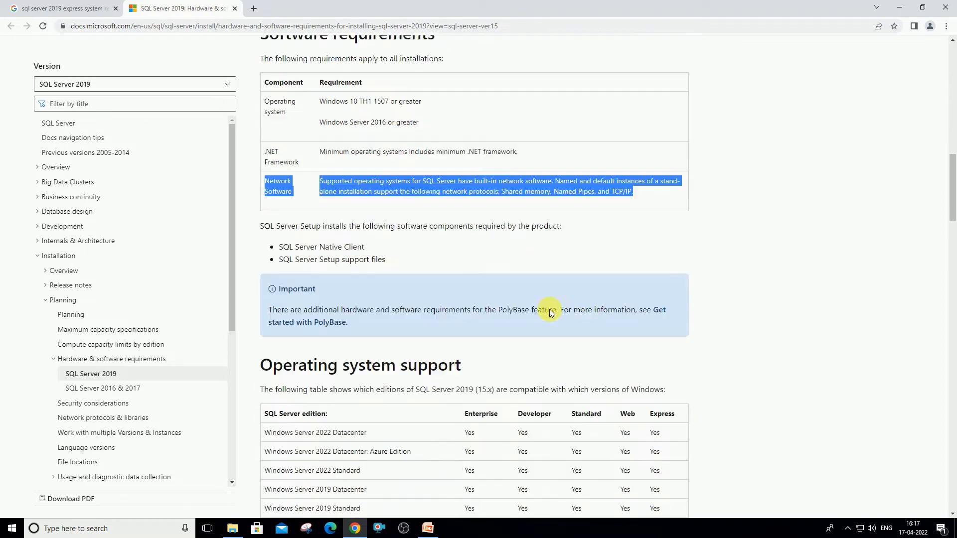
{"action": "scroll", "coordinate": [578, 306], "scroll_direction": "down", "scroll_amount": 1}
{"action": "scroll", "coordinate": [575, 305], "scroll_direction": "down", "scroll_amount": 2}
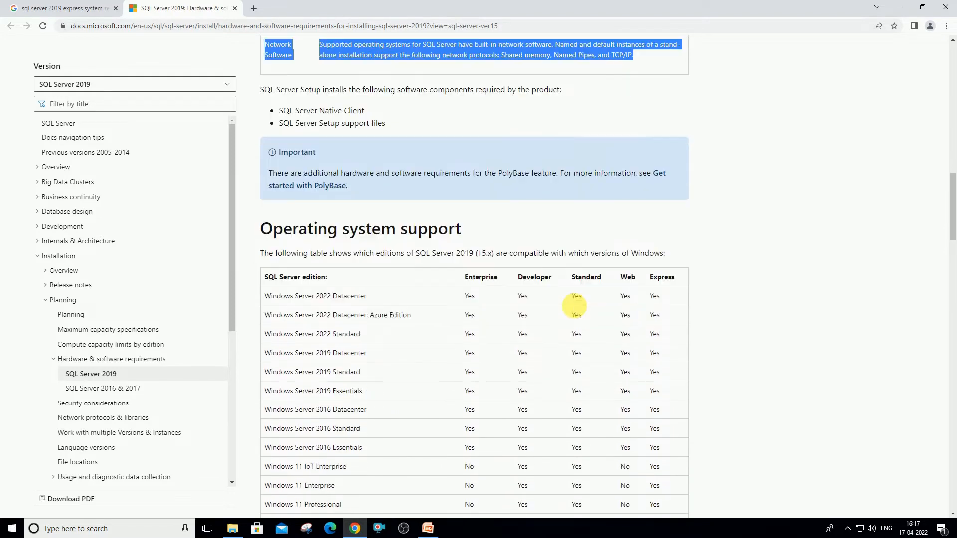
{"action": "left_click_drag", "start_coordinate": [481, 212], "coordinate": [263, 207]}
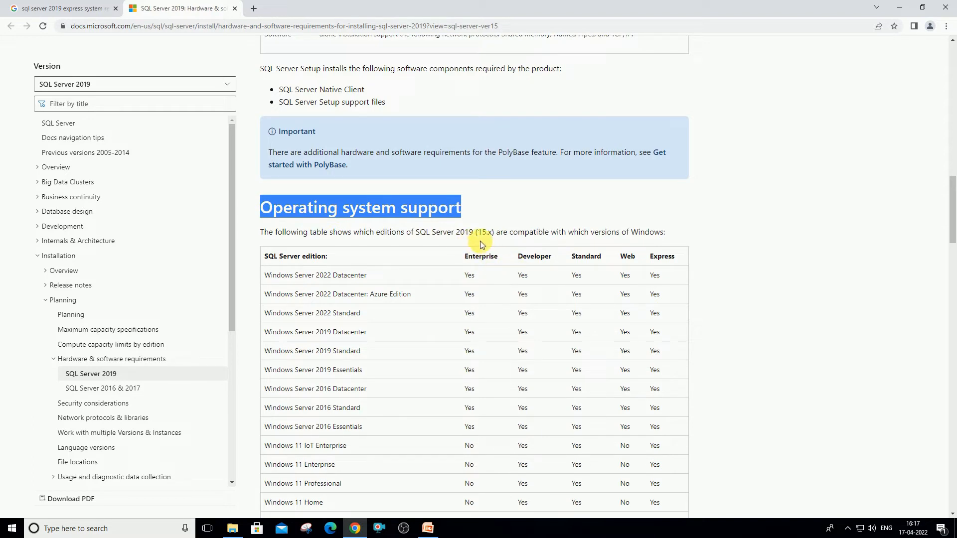
{"action": "scroll", "coordinate": [488, 255], "scroll_direction": "down", "scroll_amount": 1}
{"action": "scroll", "coordinate": [488, 257], "scroll_direction": "down", "scroll_amount": 1}
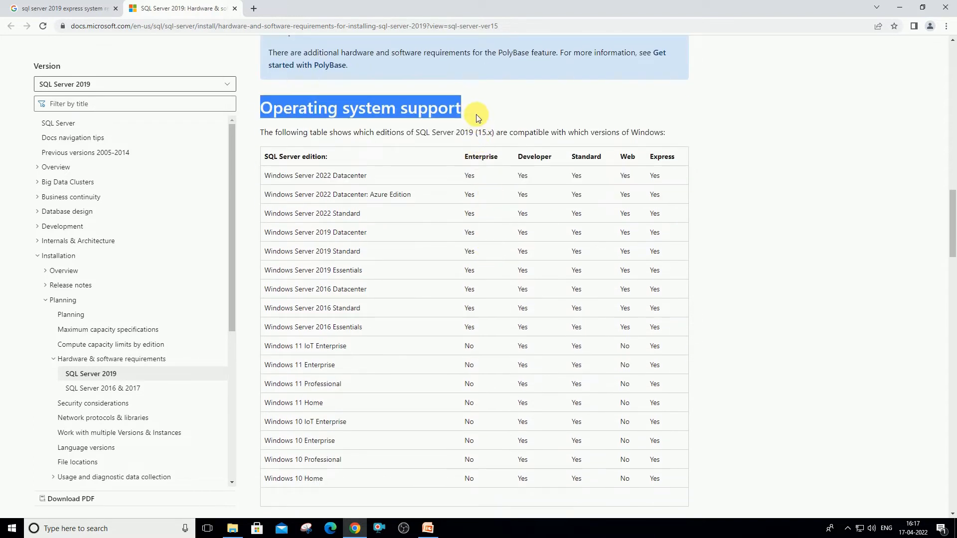
{"action": "left_click", "coordinate": [454, 109]}
{"action": "left_click_drag", "start_coordinate": [456, 110], "coordinate": [269, 118]}
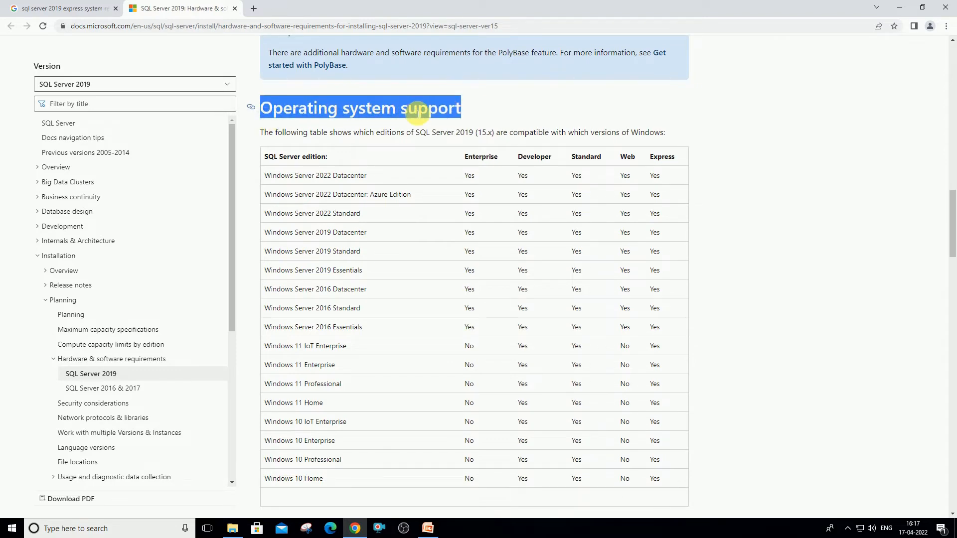
{"action": "left_click", "coordinate": [504, 105]}
{"action": "scroll", "coordinate": [521, 209], "scroll_direction": "down", "scroll_amount": 8}
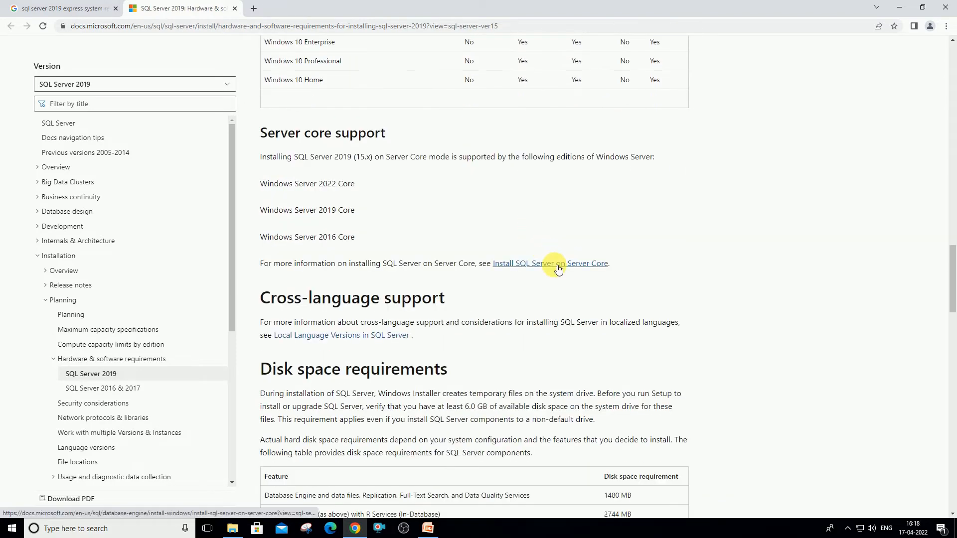
{"action": "scroll", "coordinate": [555, 265], "scroll_direction": "up", "scroll_amount": 6}
Search 'download sql server 2019 express', close the requirements tab and open the Download Center page
{"action": "left_click", "coordinate": [82, 10]}
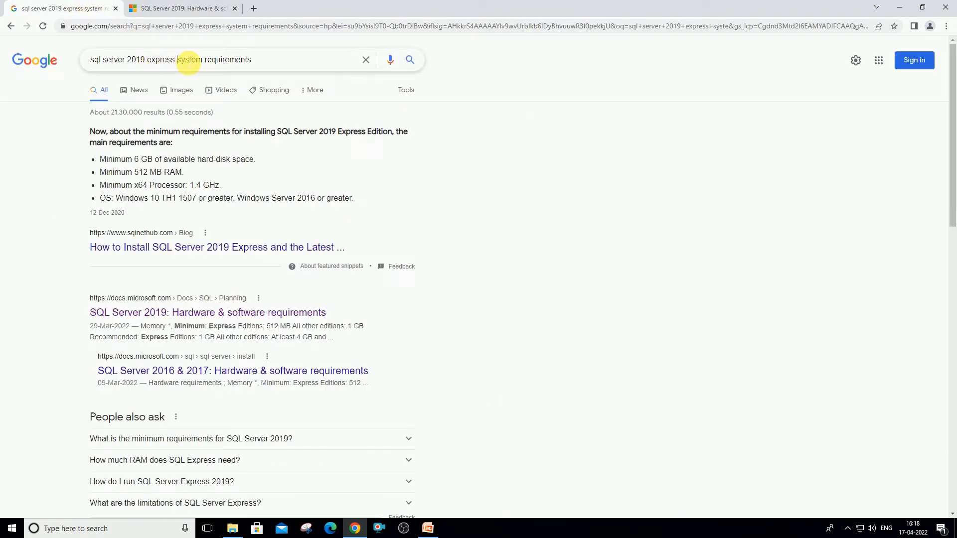
{"action": "left_click_drag", "start_coordinate": [177, 60], "coordinate": [315, 64]}
{"action": "key", "text": "BackSpace"}
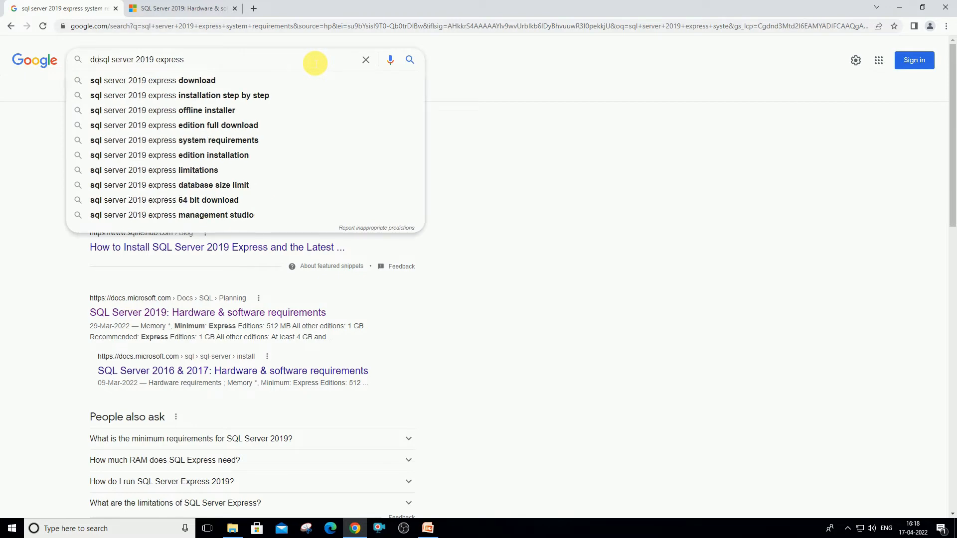
{"action": "key", "text": "Home"}
{"action": "type", "text": "download"}
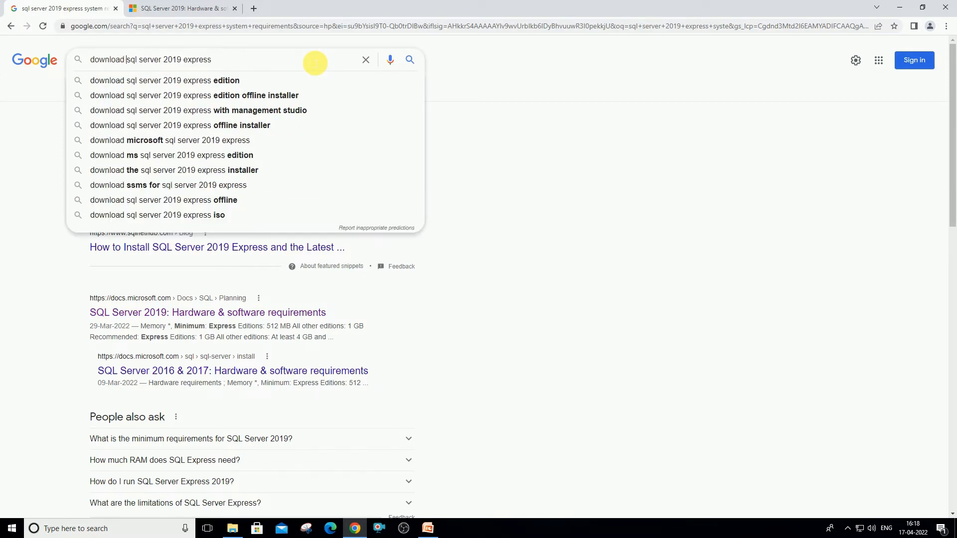
{"action": "key", "text": "Return"}
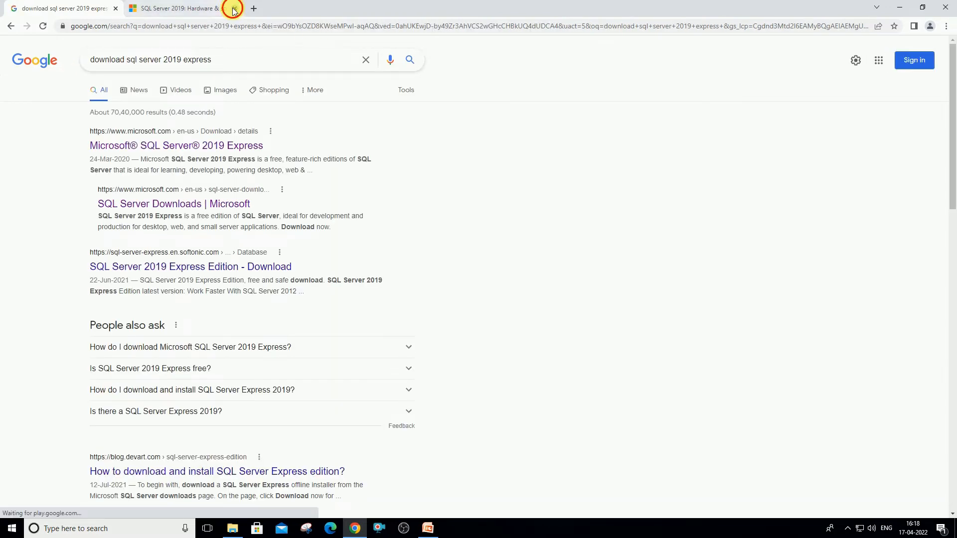
{"action": "left_click", "coordinate": [235, 8]}
{"action": "left_click", "coordinate": [177, 146]}
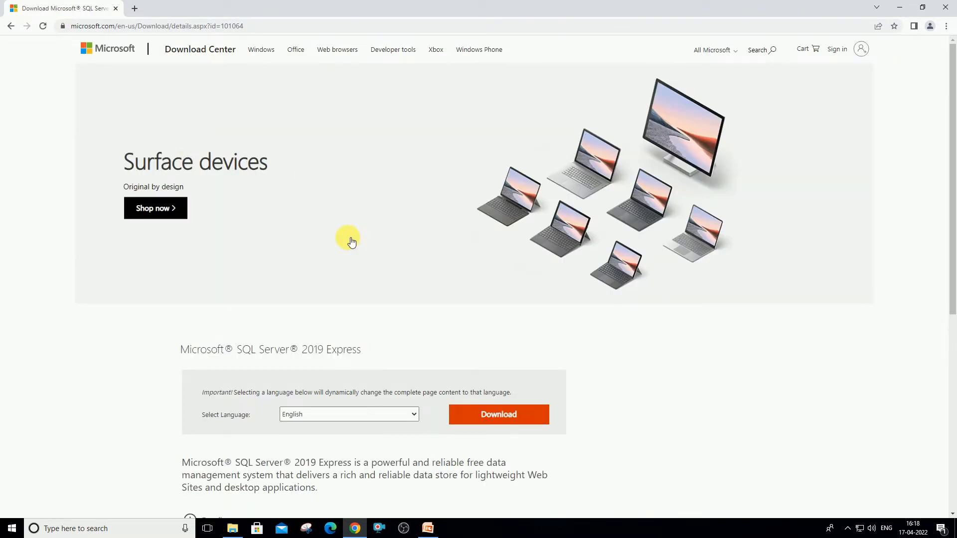
Expand System Requirements and highlight the Processor, Hard Disk Space and SQL Server 2019 Express title
{"action": "scroll", "coordinate": [408, 349], "scroll_direction": "down", "scroll_amount": 2}
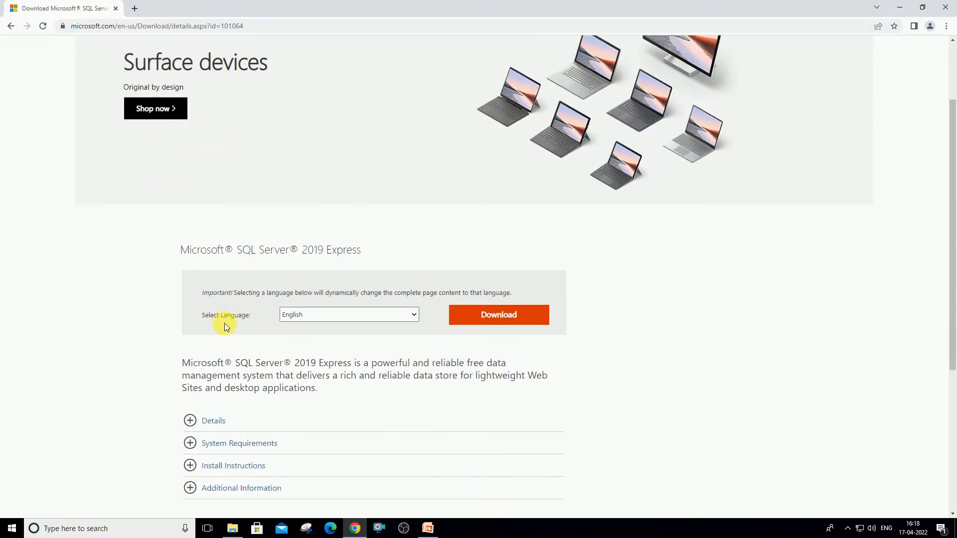
{"action": "scroll", "coordinate": [224, 323], "scroll_direction": "down", "scroll_amount": 2}
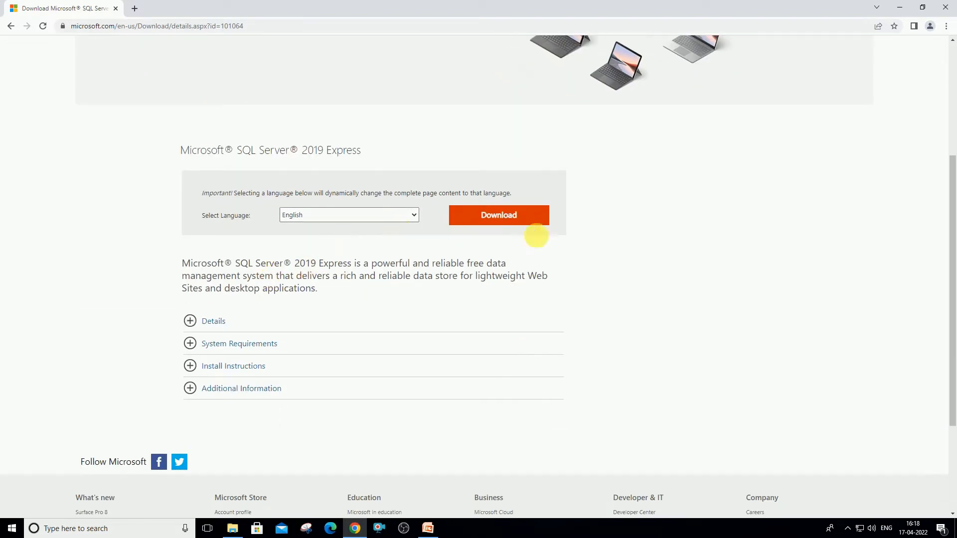
{"action": "left_click", "coordinate": [195, 342]}
{"action": "scroll", "coordinate": [289, 359], "scroll_direction": "down", "scroll_amount": 3}
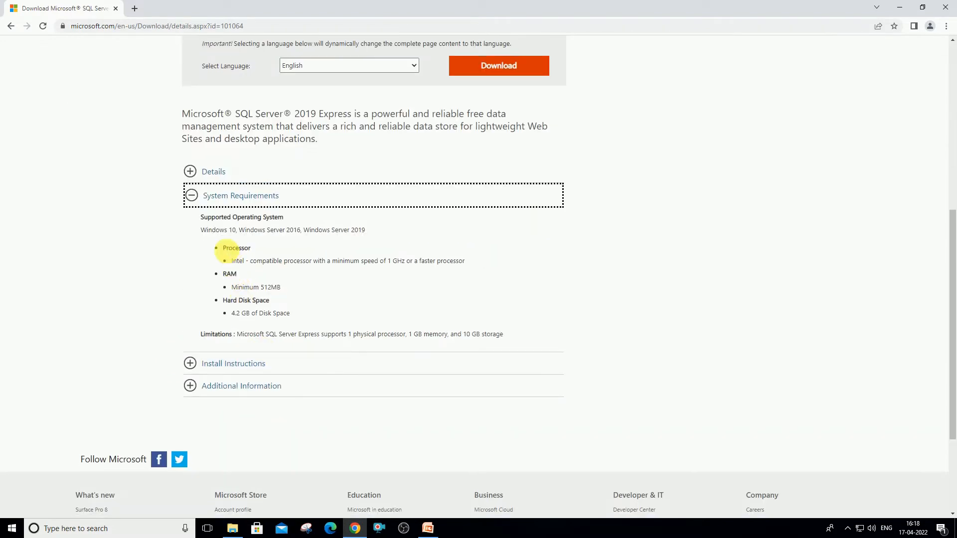
{"action": "left_click_drag", "start_coordinate": [223, 250], "coordinate": [251, 248]}
{"action": "left_click", "coordinate": [239, 275]}
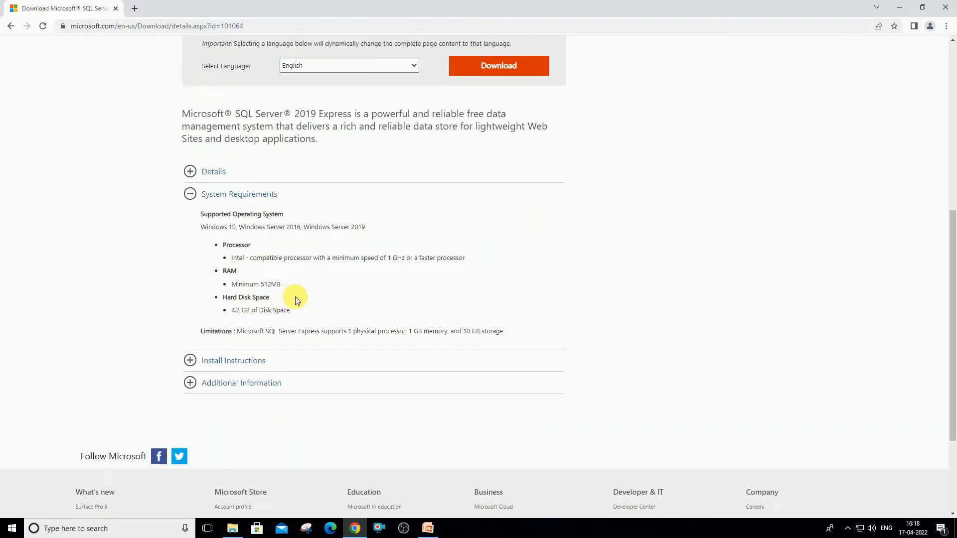
{"action": "left_click_drag", "start_coordinate": [296, 299], "coordinate": [217, 298]}
{"action": "scroll", "coordinate": [315, 282], "scroll_direction": "up", "scroll_amount": 3}
{"action": "left_click_drag", "start_coordinate": [379, 152], "coordinate": [180, 150]}
Expand Install Instructions and Additional Information, then download SQL2019-SSEI-Expr.exe
{"action": "scroll", "coordinate": [279, 199], "scroll_direction": "down", "scroll_amount": 3}
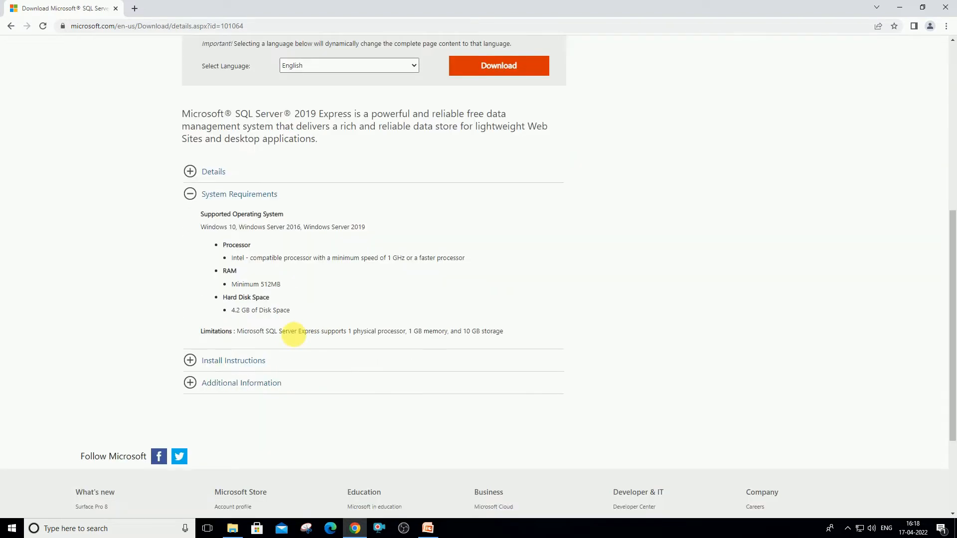
{"action": "left_click", "coordinate": [190, 361]}
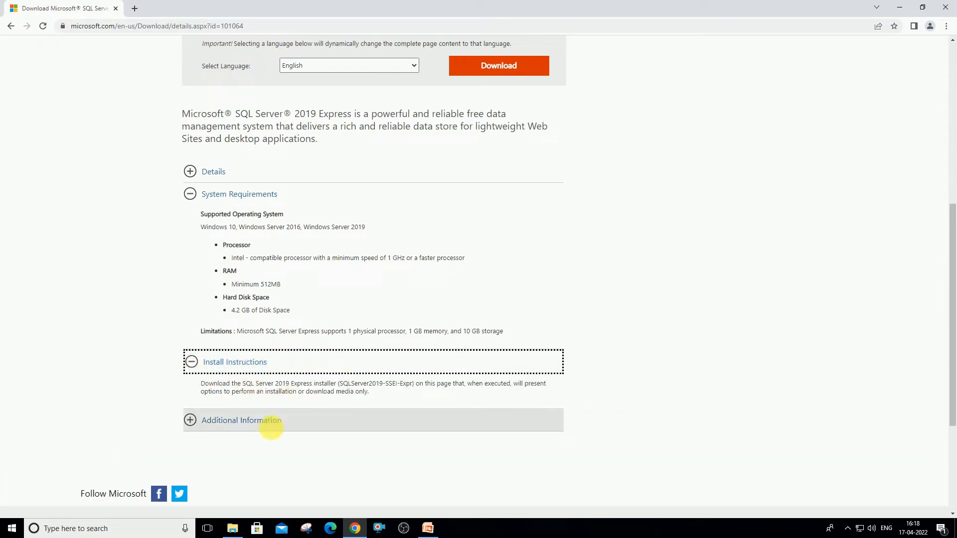
{"action": "left_click", "coordinate": [193, 420]}
{"action": "scroll", "coordinate": [374, 379], "scroll_direction": "up", "scroll_amount": 7}
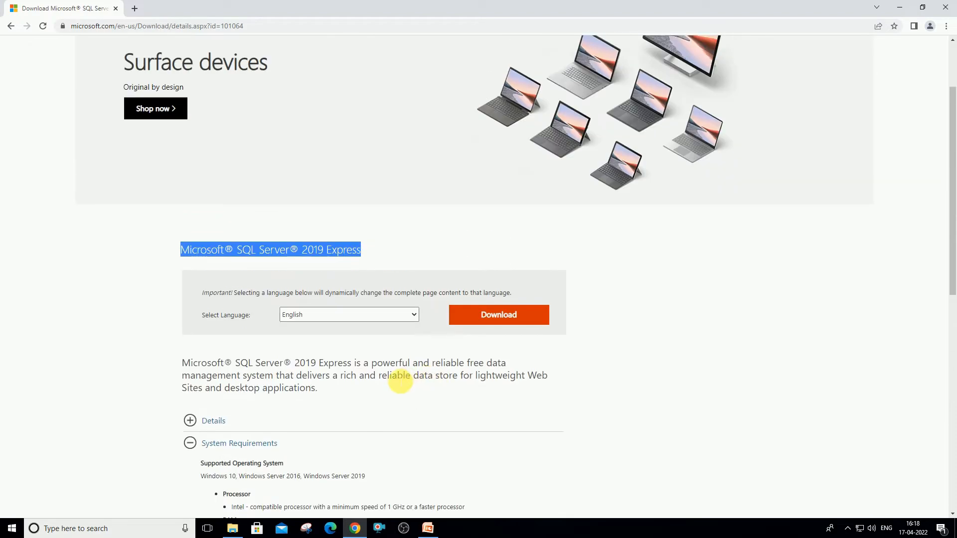
{"action": "left_click", "coordinate": [493, 420]}
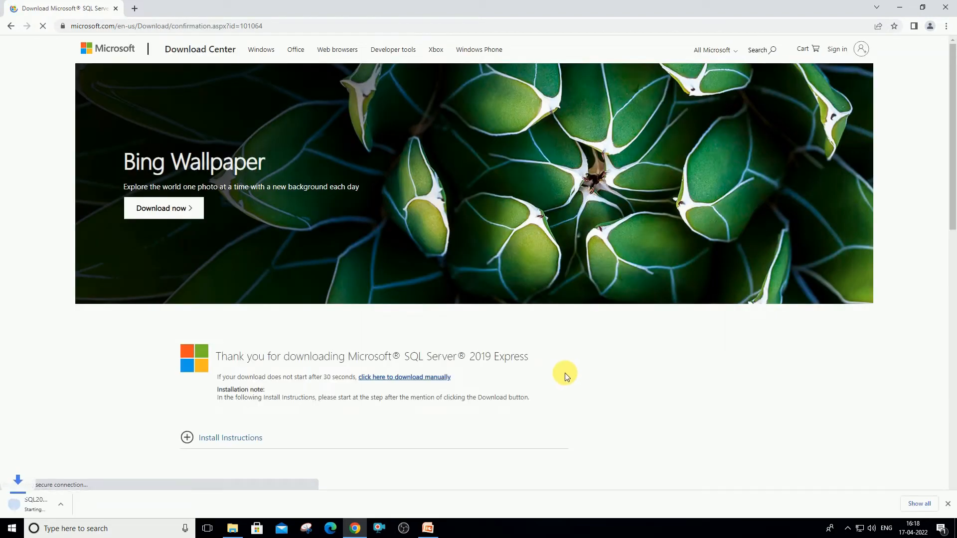
{"action": "scroll", "coordinate": [566, 376], "scroll_direction": "down", "scroll_amount": 3}
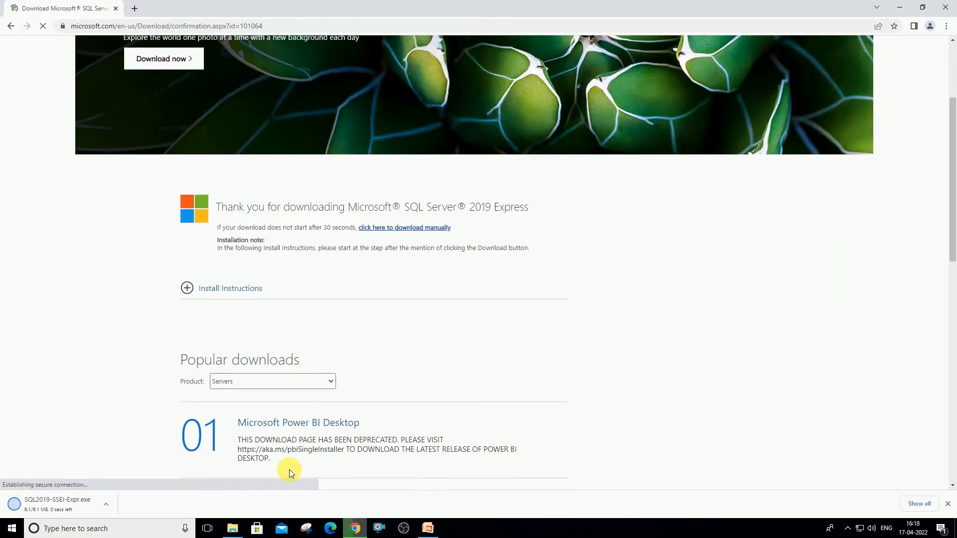
{"action": "left_click", "coordinate": [106, 505]}
Show SQL2019-SSEI-Expr in the Downloads folder, run it and approve the UAC prompt
{"action": "left_click", "coordinate": [155, 474]}
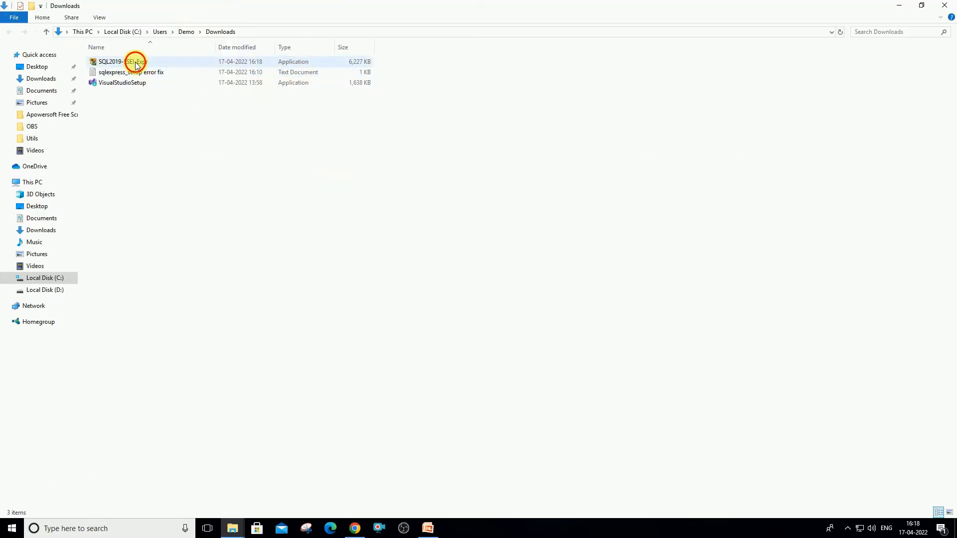
{"action": "left_click", "coordinate": [136, 62]}
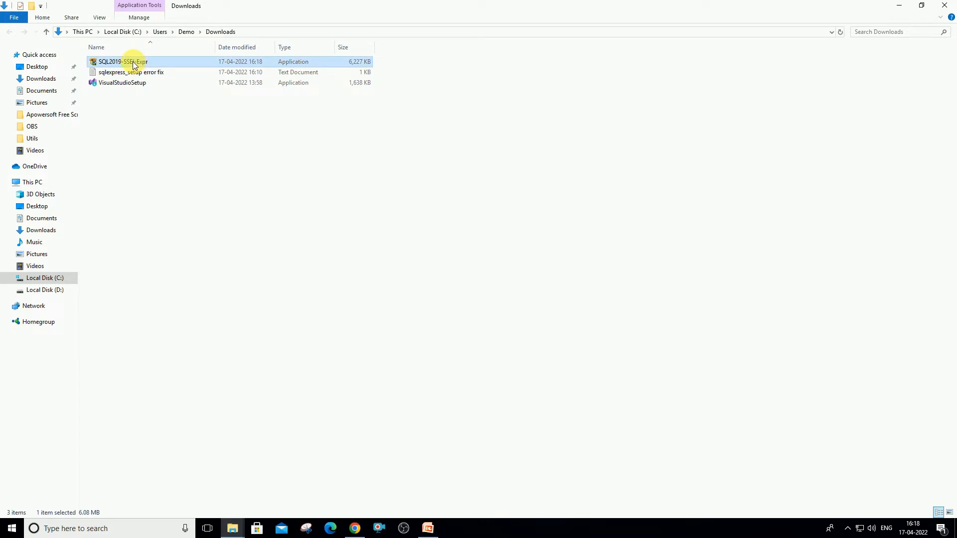
{"action": "double_click", "coordinate": [119, 65]}
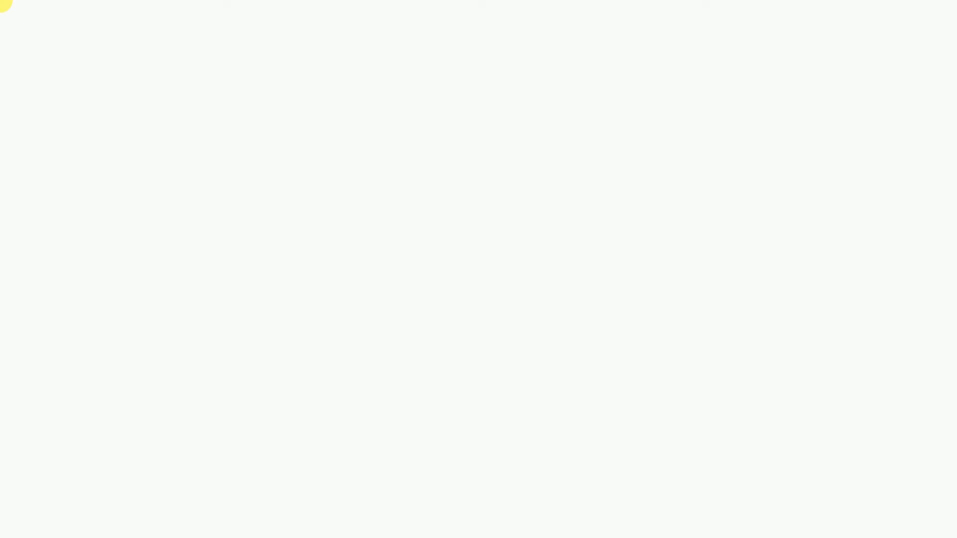
{"action": "left_click", "coordinate": [426, 324]}
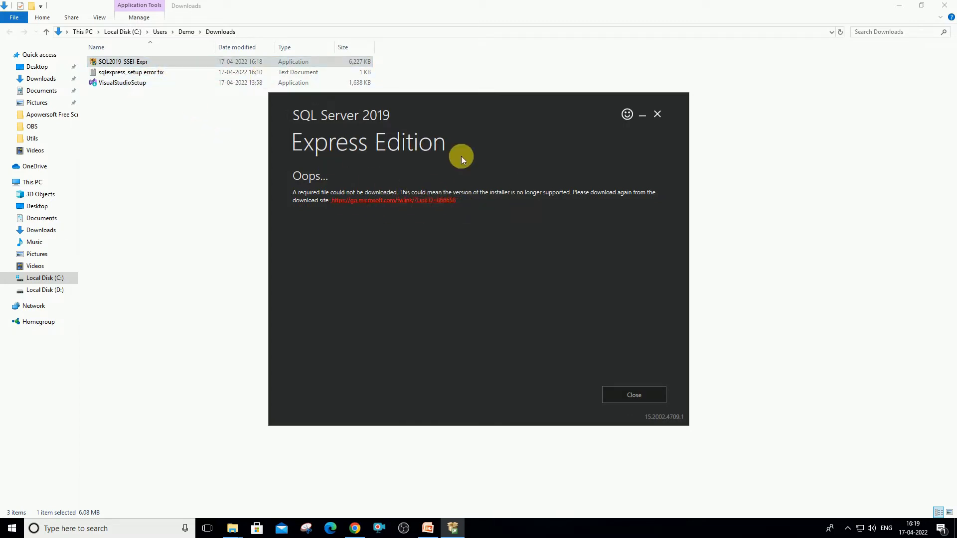
Dismiss the installer error, open the sqlexpress_setup fix notes and copy the first registry command
{"action": "left_click", "coordinate": [634, 395]}
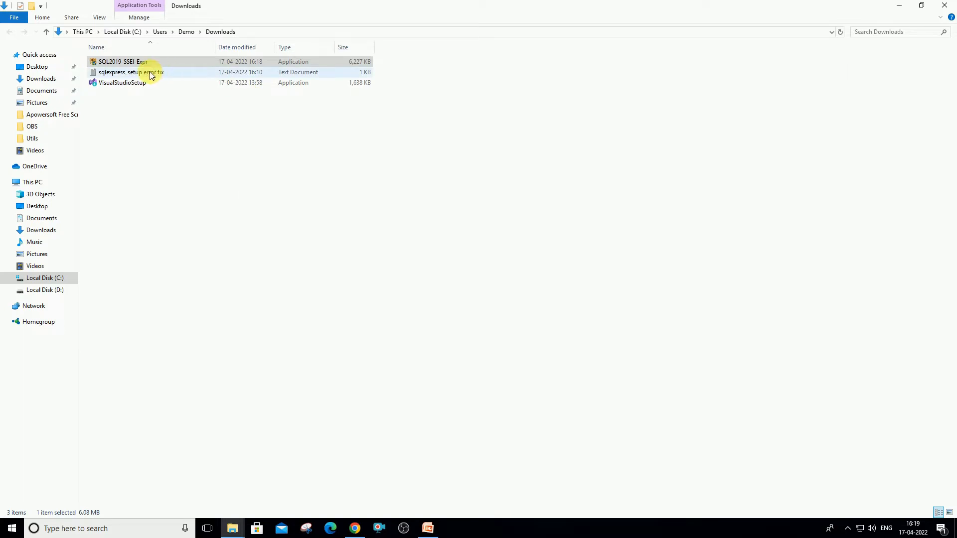
{"action": "left_click", "coordinate": [151, 75]}
{"action": "double_click", "coordinate": [151, 75]}
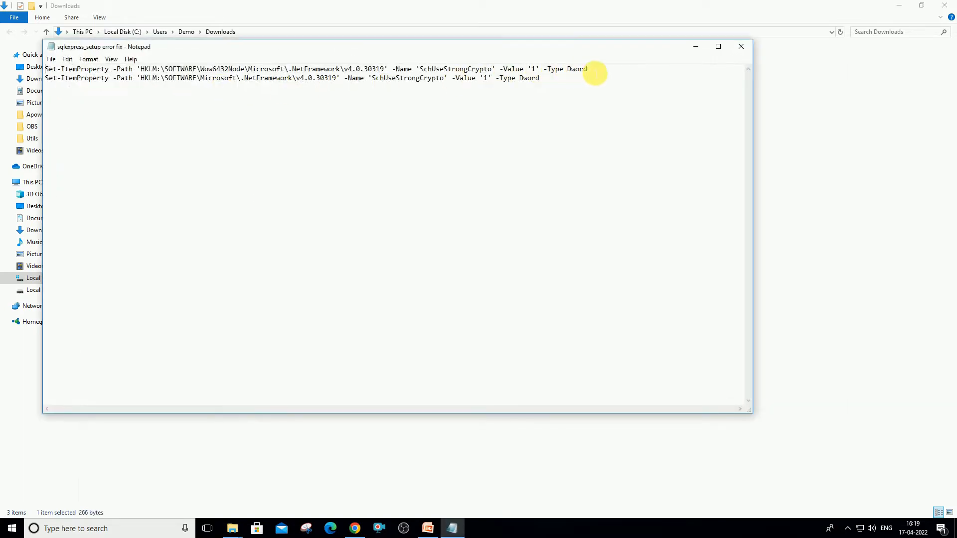
{"action": "left_click_drag", "start_coordinate": [589, 69], "coordinate": [33, 69]}
{"action": "key", "text": "super+c"}
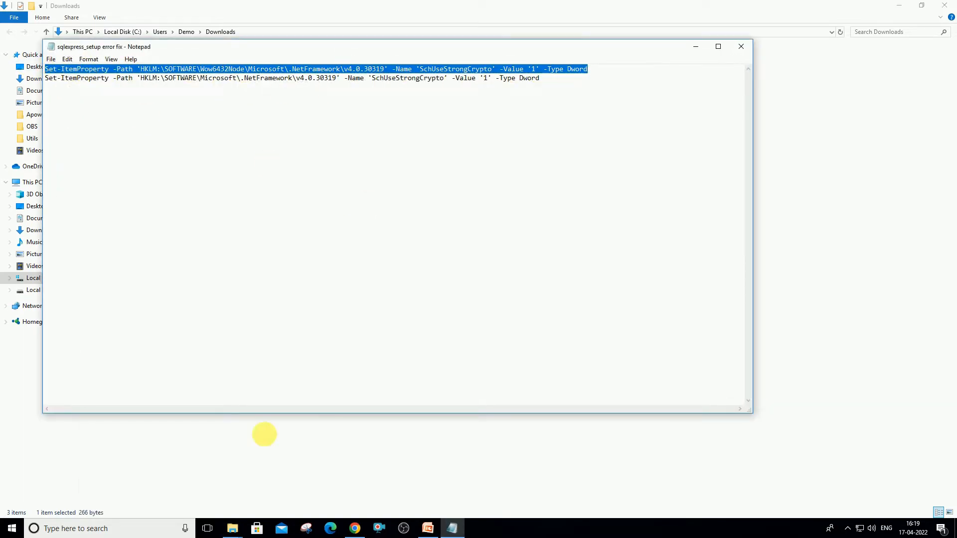
Start Windows PowerShell as administrator and run the first Set-ItemProperty command
{"action": "key", "text": "super"}
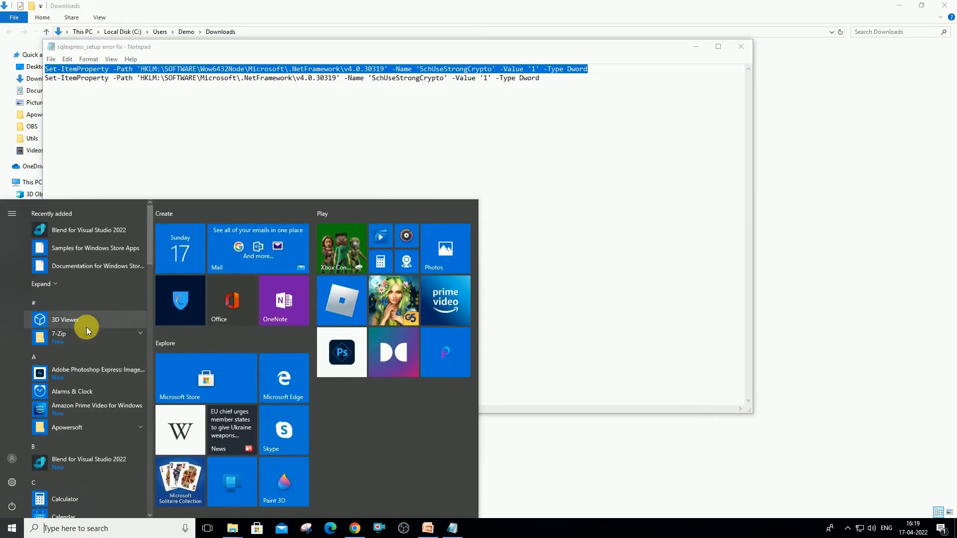
{"action": "type", "text": "power"}
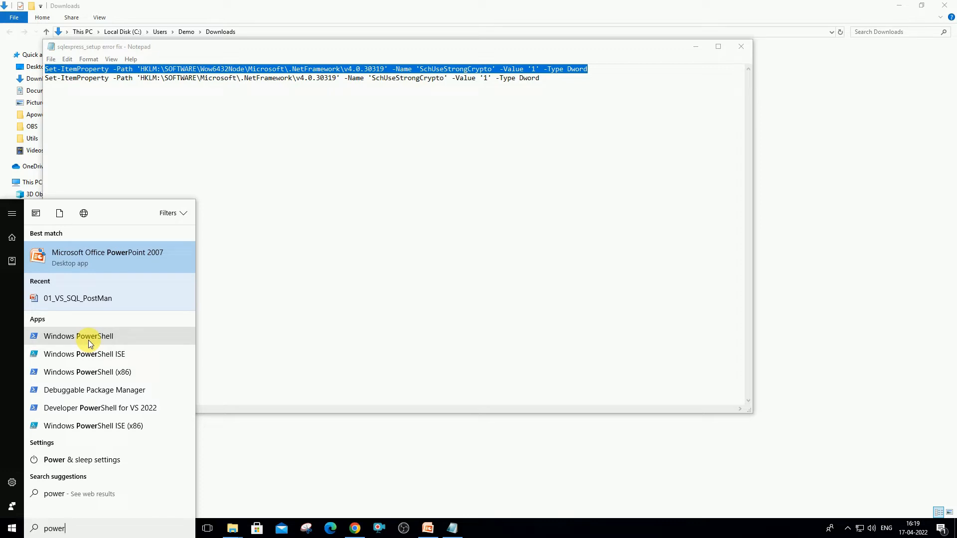
{"action": "right_click", "coordinate": [88, 339]}
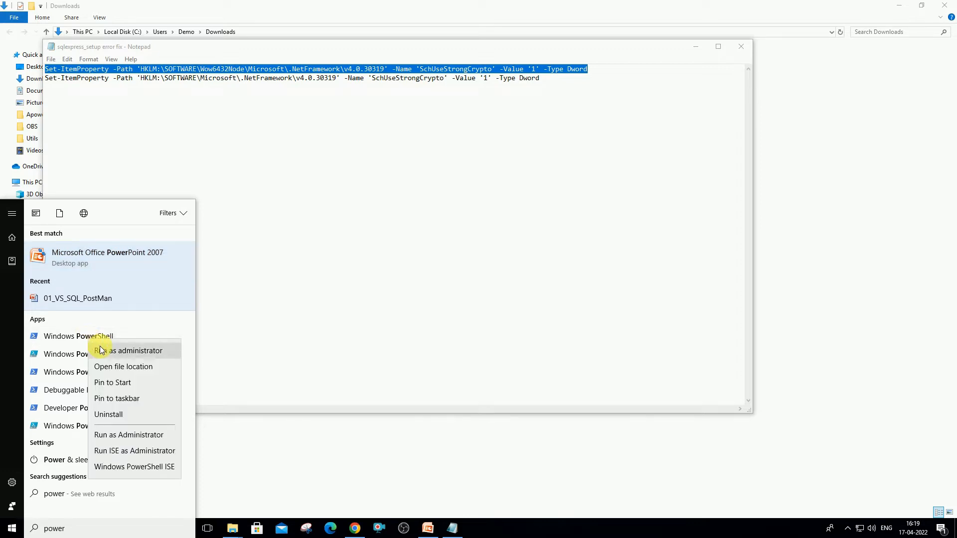
{"action": "left_click", "coordinate": [114, 351]}
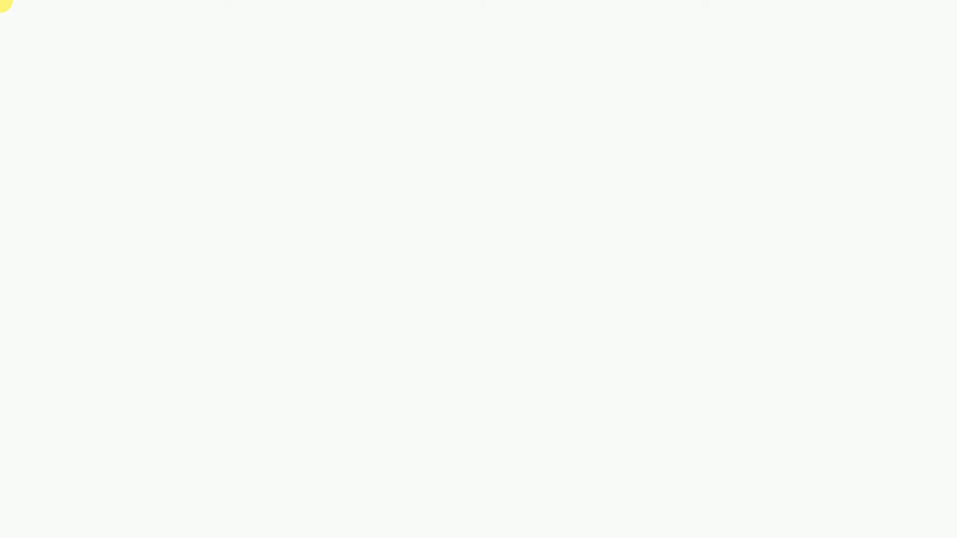
{"action": "left_click", "coordinate": [427, 333]}
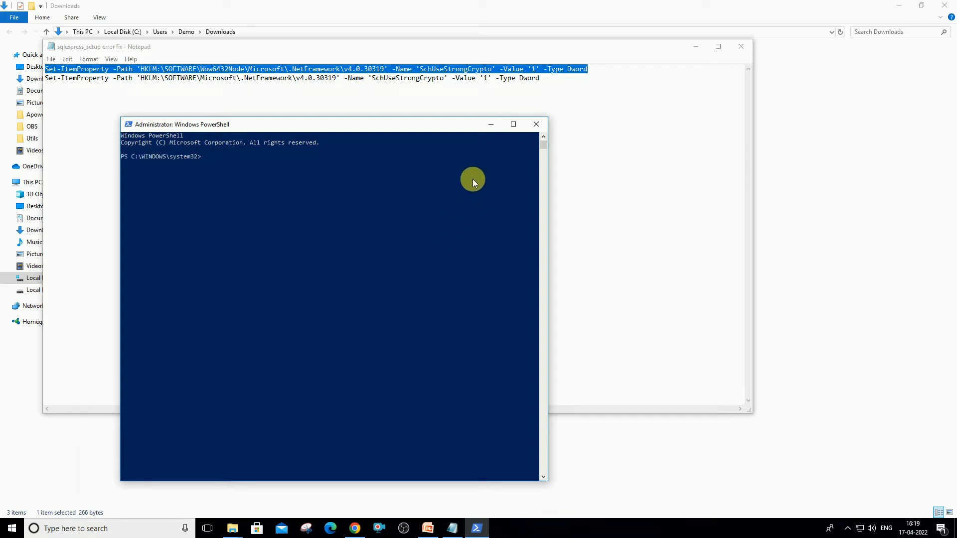
{"action": "right_click", "coordinate": [471, 178]}
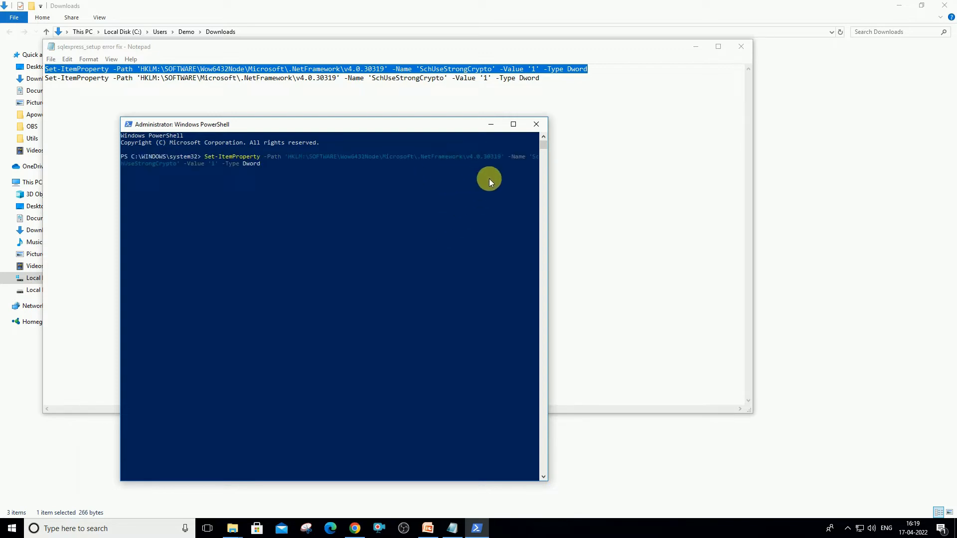
{"action": "key", "text": "Return"}
Copy the second Set-ItemProperty command from the notes and run it in PowerShell
{"action": "left_click", "coordinate": [329, 82]}
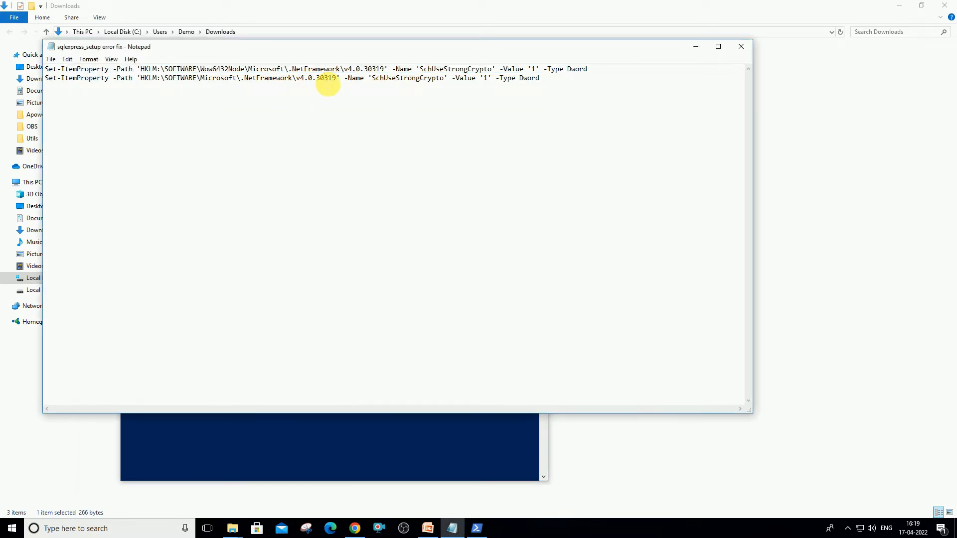
{"action": "triple_click", "coordinate": [328, 80]}
{"action": "key", "text": "super+c"}
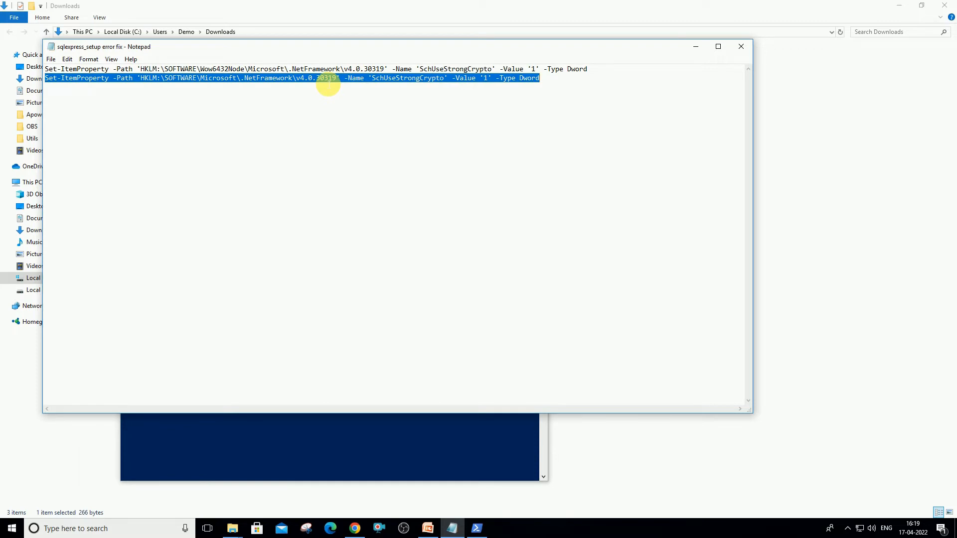
{"action": "key", "text": "alt+Tab"}
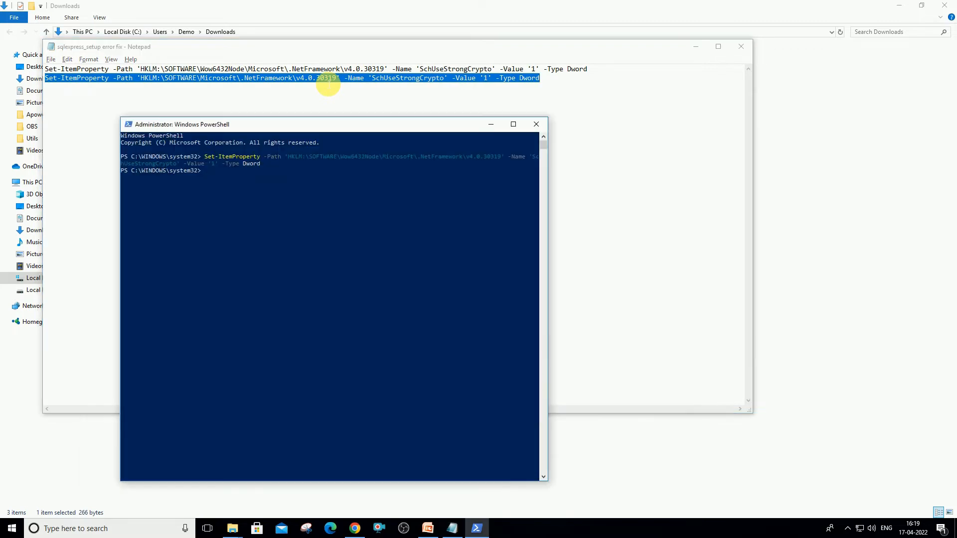
{"action": "right_click", "coordinate": [291, 190]}
{"action": "key", "text": "Return"}
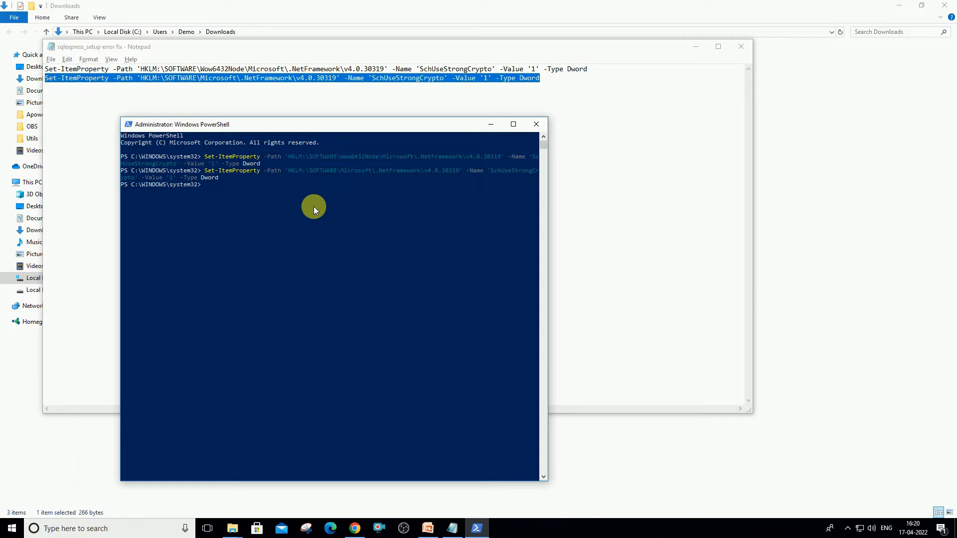
Close PowerShell and the notes file, then relaunch SQL2019-SSEI-Expr
{"action": "left_click", "coordinate": [533, 126]}
{"action": "left_click", "coordinate": [743, 50]}
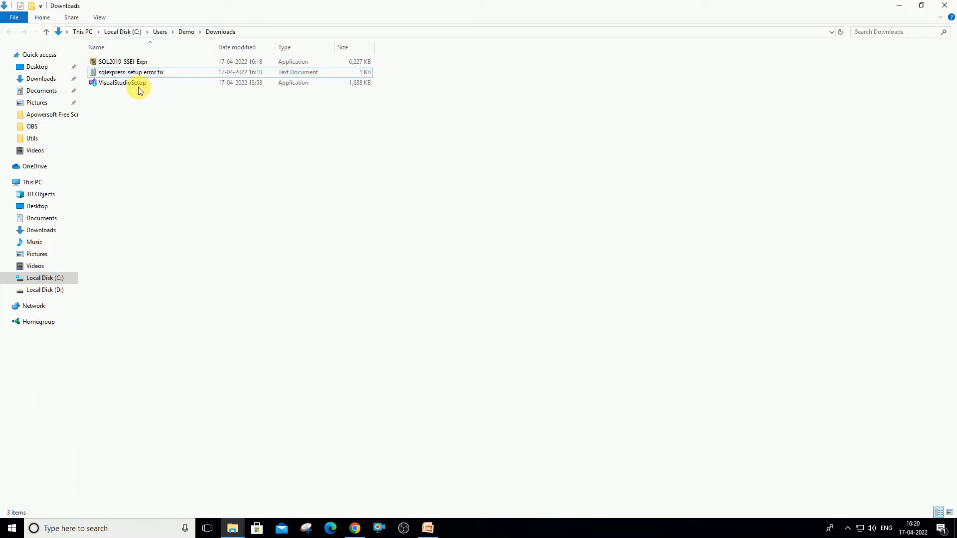
{"action": "left_click", "coordinate": [123, 64]}
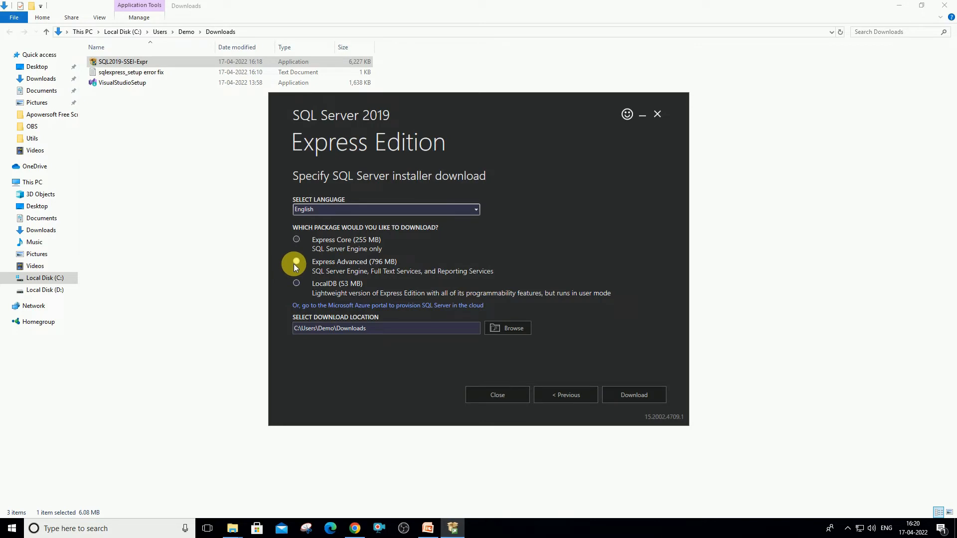
Choose the Express Advanced package, keep the Downloads location and start the download
{"action": "left_click", "coordinate": [317, 266]}
{"action": "double_click", "coordinate": [345, 328]}
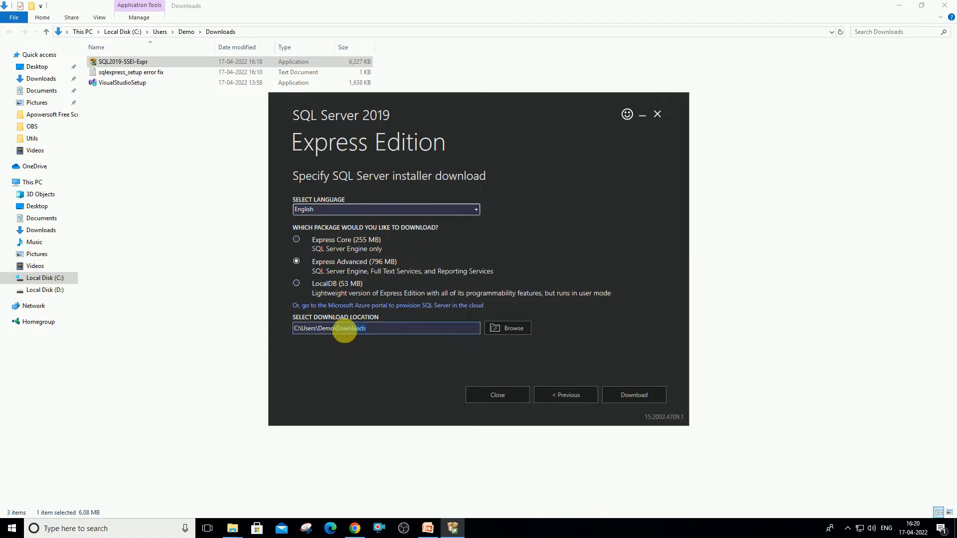
{"action": "left_click", "coordinate": [510, 328]}
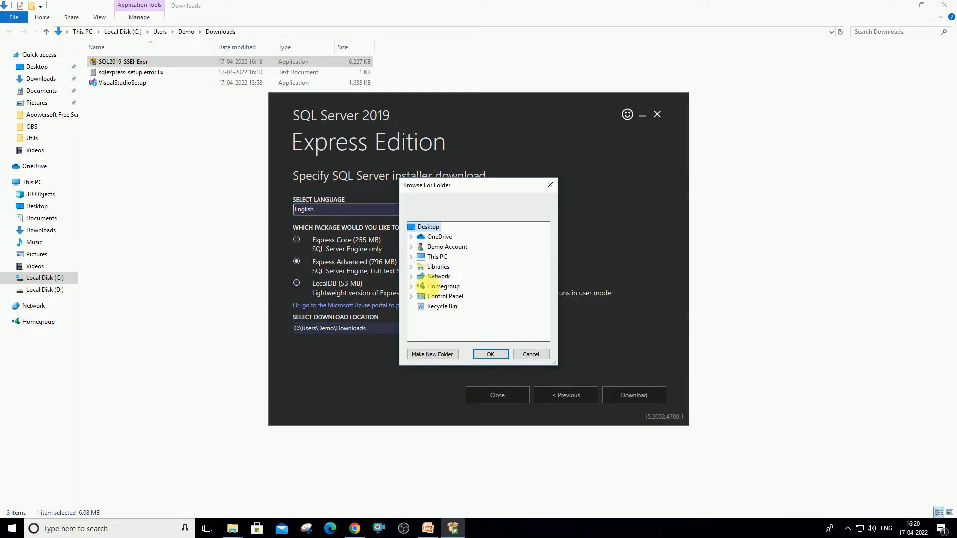
{"action": "left_click", "coordinate": [529, 354]}
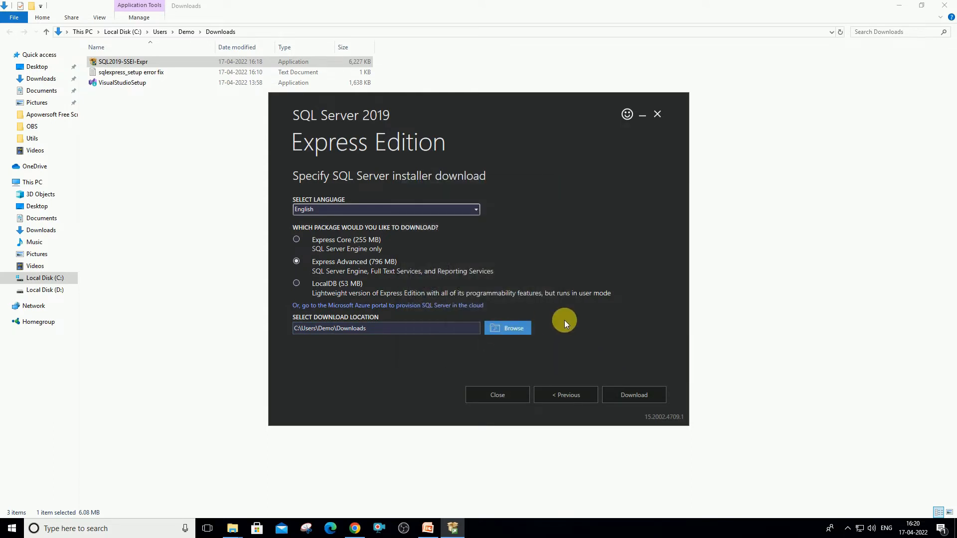
{"action": "left_click", "coordinate": [642, 396]}
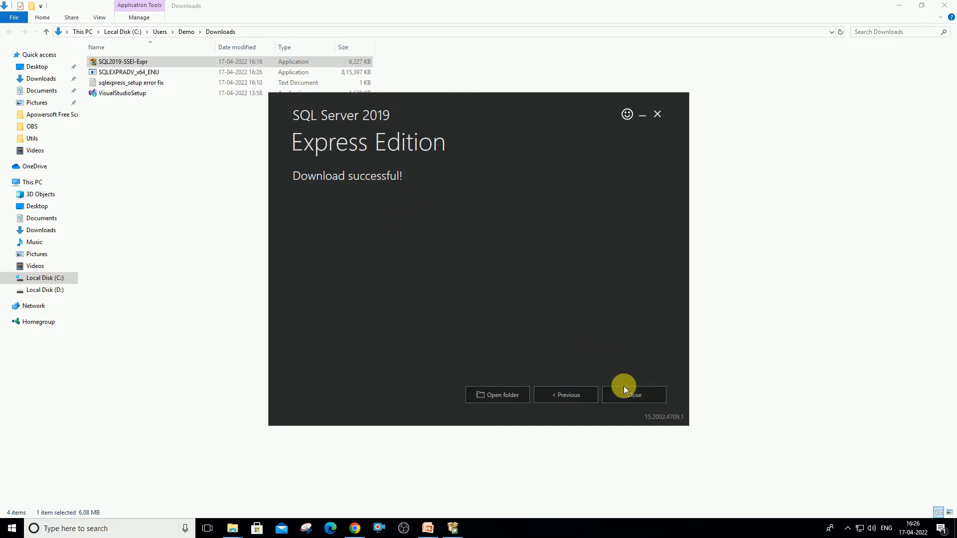
Open the Downloads folder from the installer and launch SQLEXPRADV_x64_ENU
{"action": "left_click", "coordinate": [635, 396]}
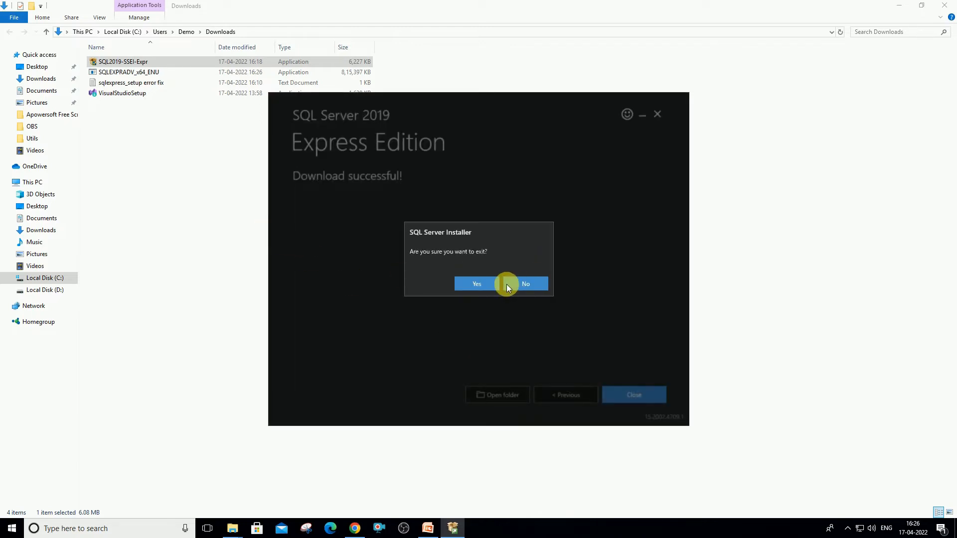
{"action": "left_click", "coordinate": [524, 284]}
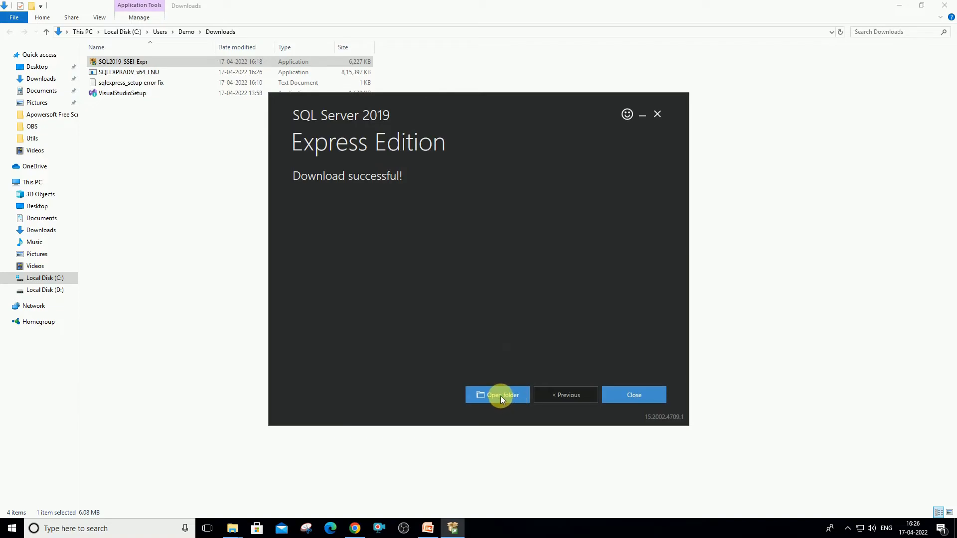
{"action": "left_click", "coordinate": [501, 396]}
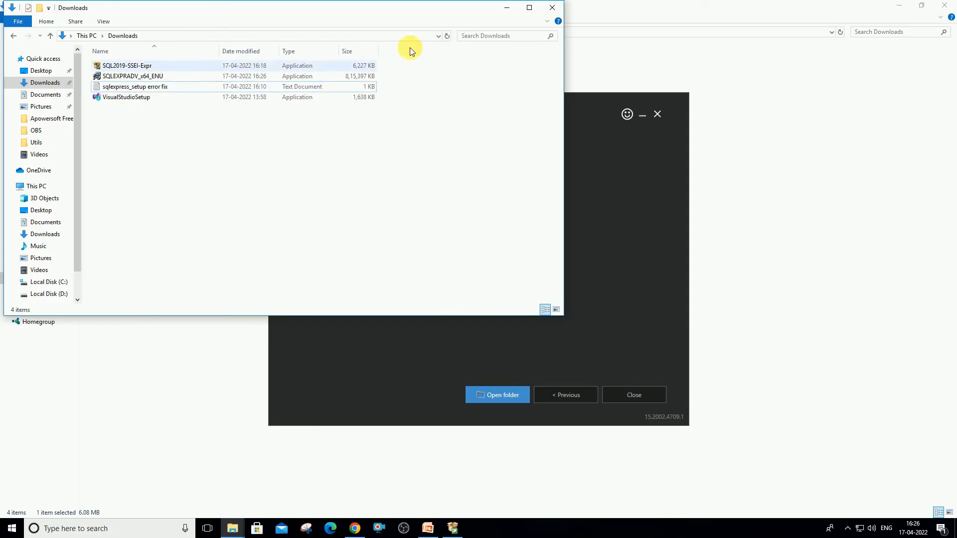
{"action": "left_click", "coordinate": [529, 8]}
{"action": "double_click", "coordinate": [141, 76]}
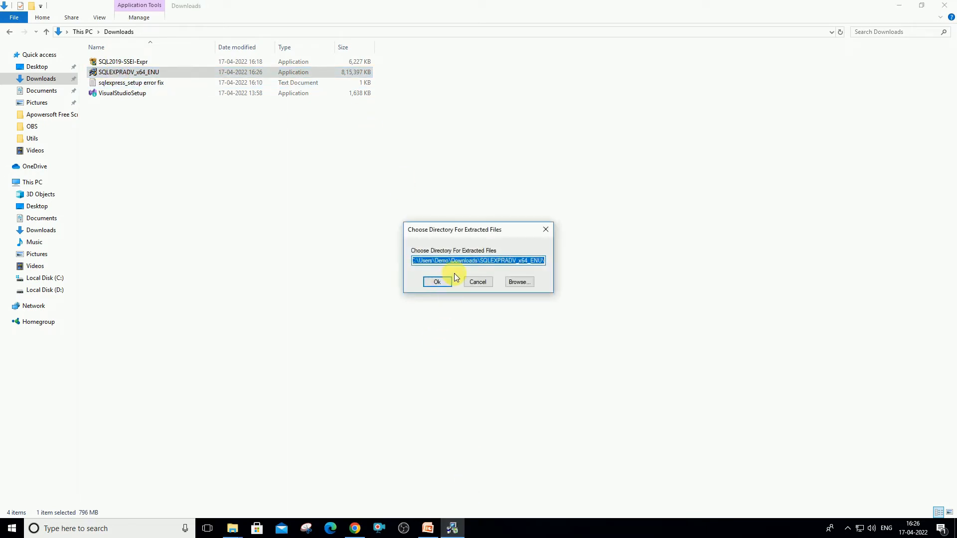
Extract to the default SQLEXPRADV_x64_ENU folder, then maximize SQL Server Installation Center
{"action": "left_click", "coordinate": [149, 71]}
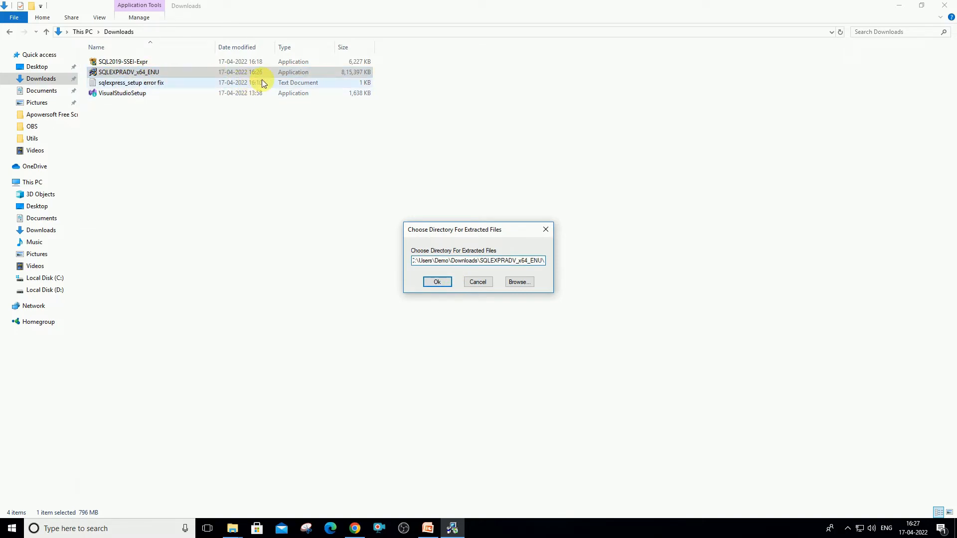
{"action": "left_click", "coordinate": [449, 260]}
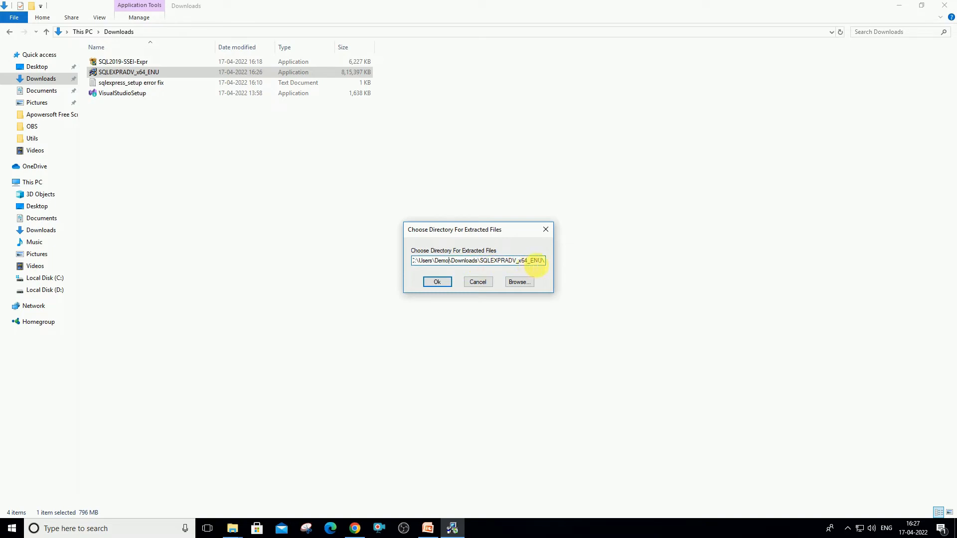
{"action": "left_click_drag", "start_coordinate": [545, 263], "coordinate": [490, 264]}
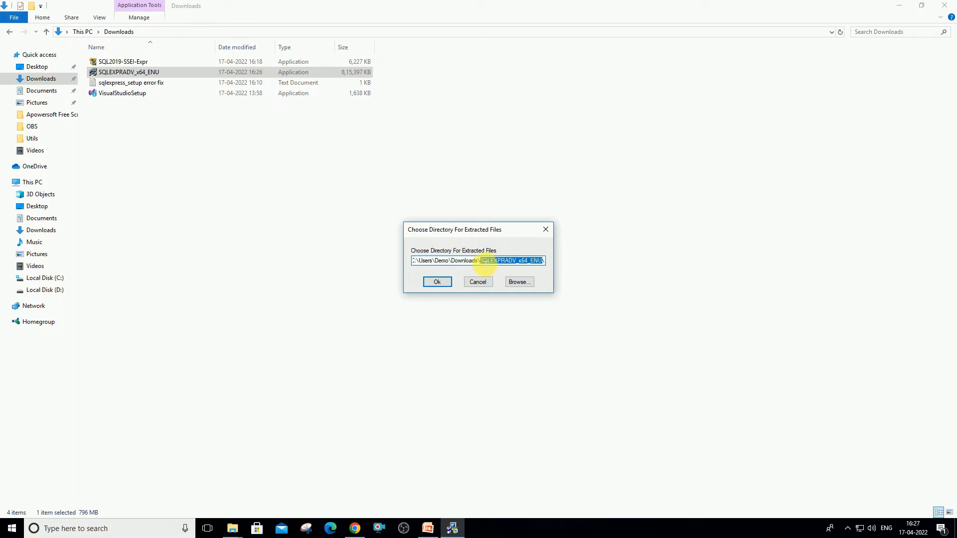
{"action": "left_click", "coordinate": [486, 263]}
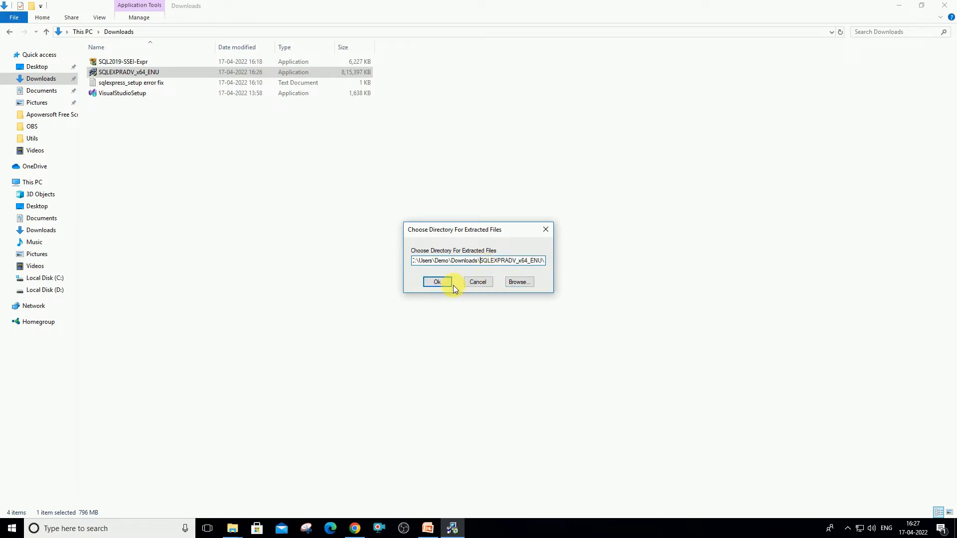
{"action": "left_click", "coordinate": [437, 282]}
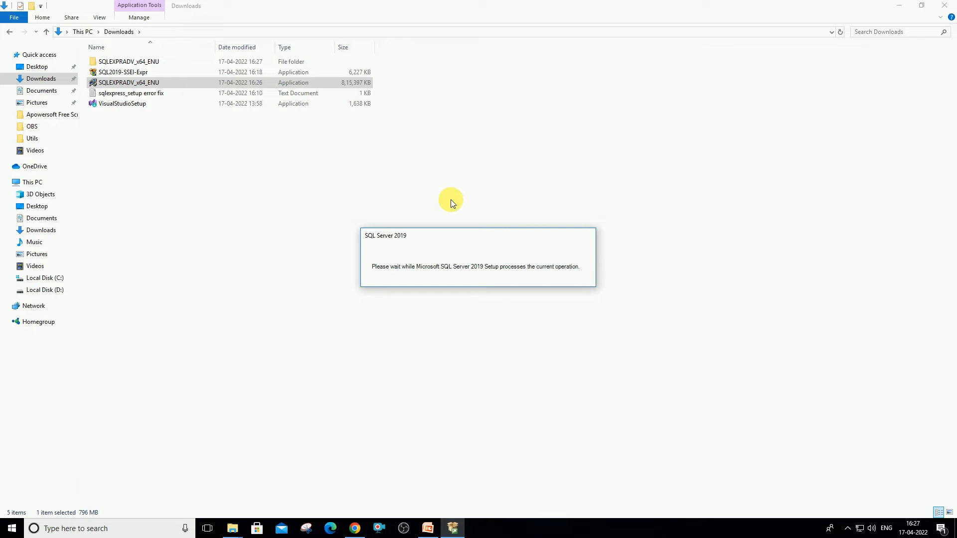
{"action": "left_click", "coordinate": [899, 6]}
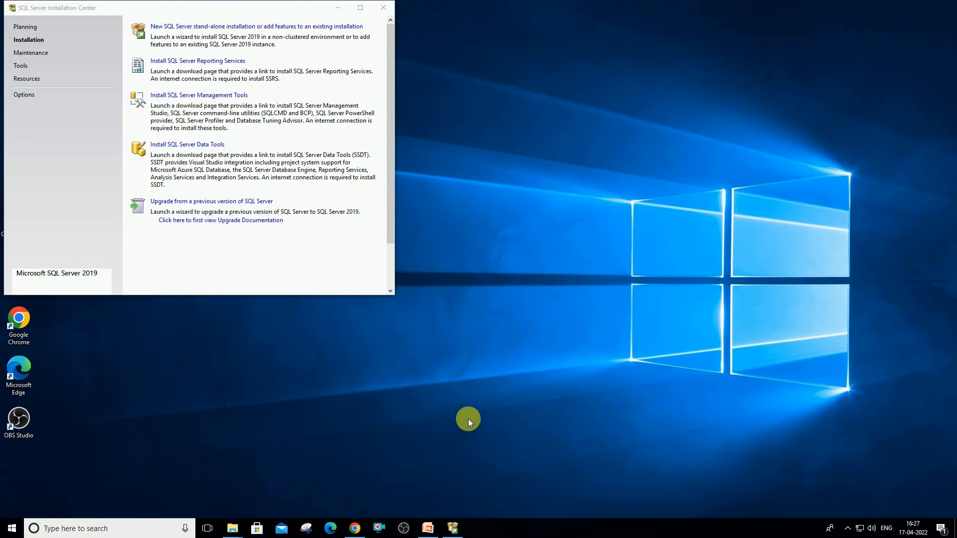
{"action": "left_click", "coordinate": [362, 8]}
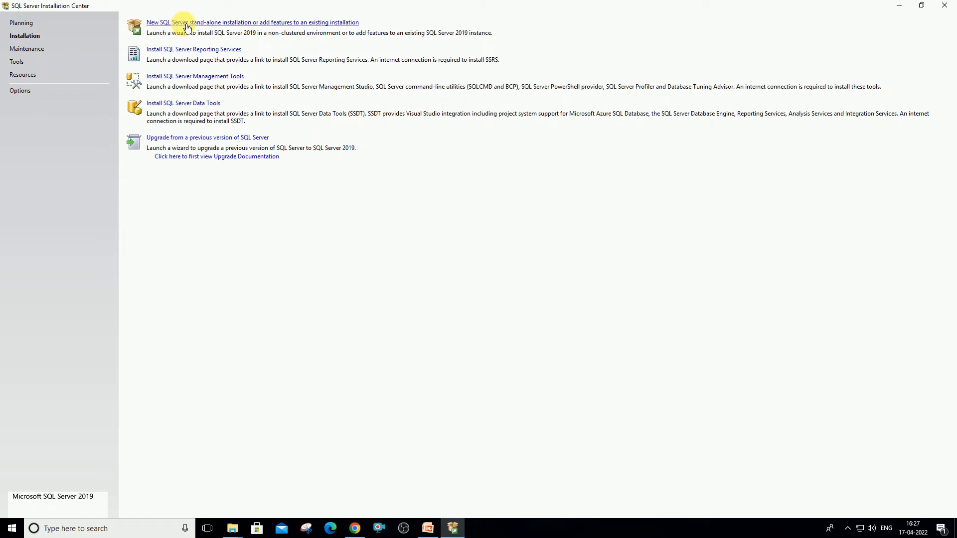
Begin a new stand-alone installation, accept the license terms, and review the passed Global Rules
{"action": "left_click", "coordinate": [264, 23]}
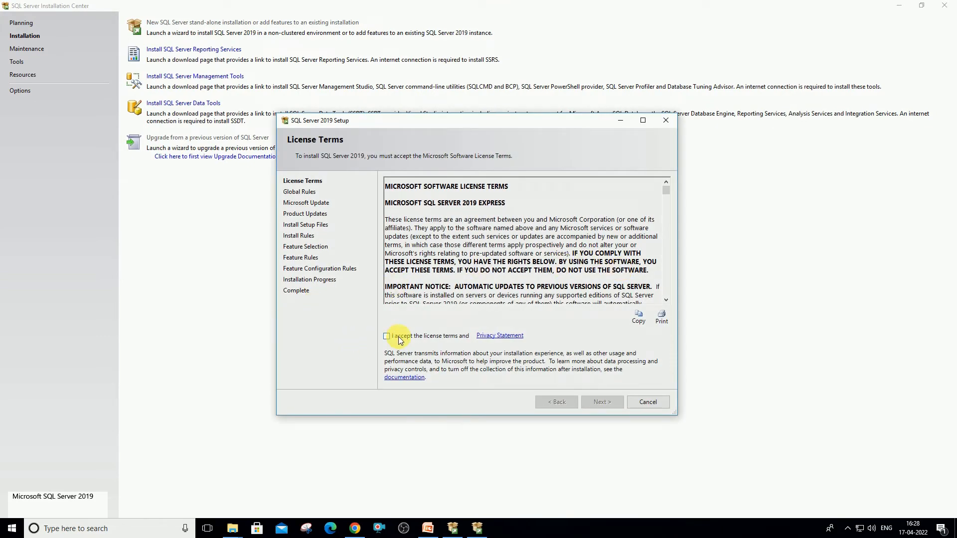
{"action": "left_click", "coordinate": [388, 340]}
{"action": "left_click", "coordinate": [603, 402]}
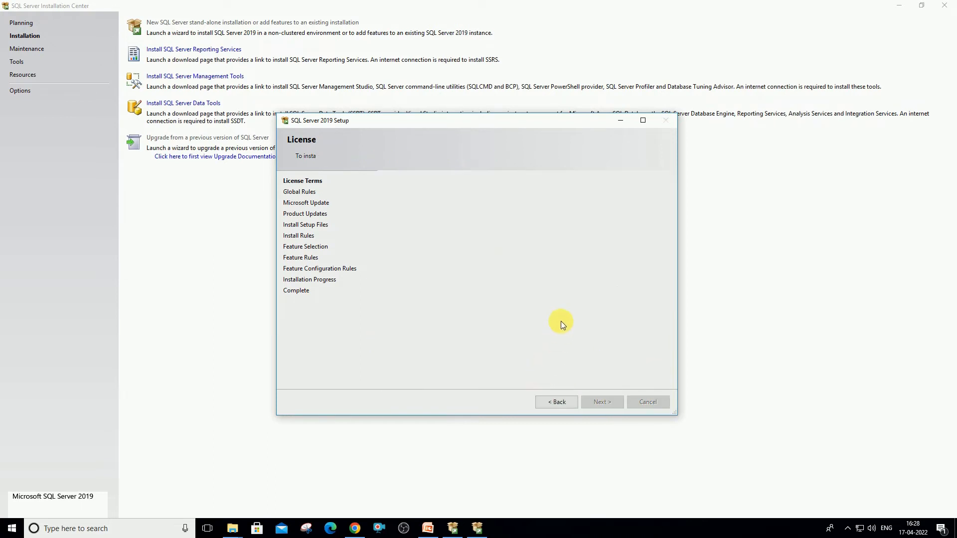
{"action": "left_click", "coordinate": [413, 214]}
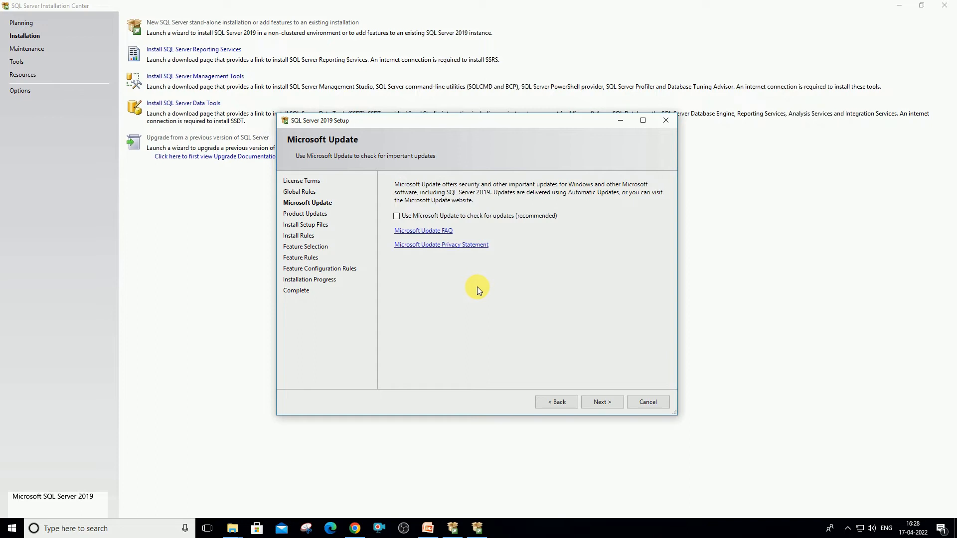
Enable 'Use Microsoft Update to check for updates (recommended)' and continue to the setup files
{"action": "left_click", "coordinate": [396, 218]}
{"action": "left_click", "coordinate": [604, 403]}
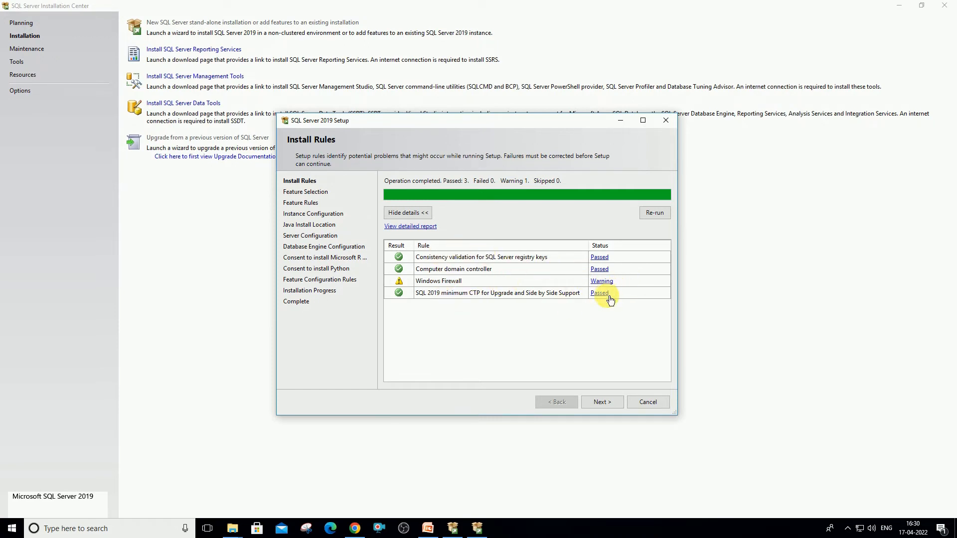
Uncheck Machine Learning Services, keeping Database Engine, Replication and Full-Text (1736 MB), and continue
{"action": "left_click", "coordinate": [603, 402]}
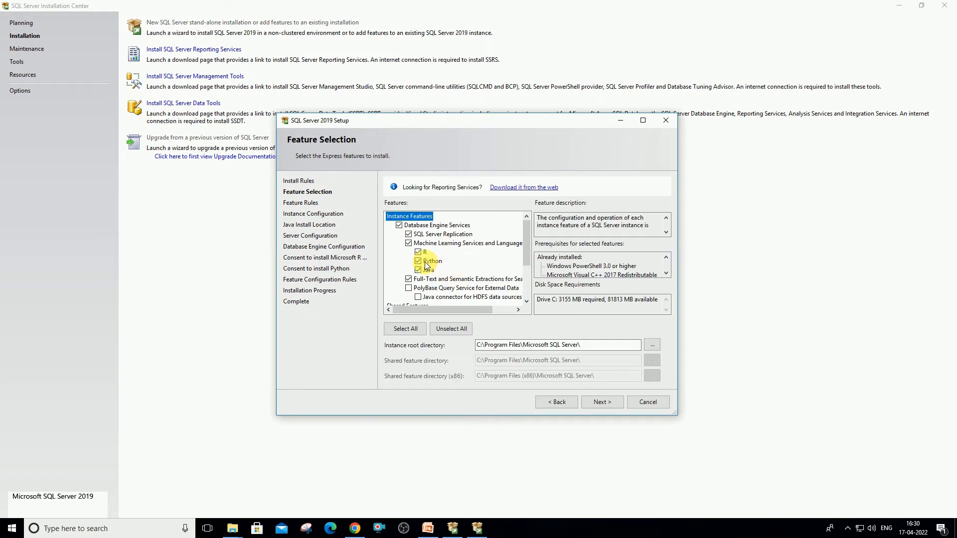
{"action": "left_click", "coordinate": [409, 243]}
{"action": "scroll", "coordinate": [470, 288], "scroll_direction": "down", "scroll_amount": 2}
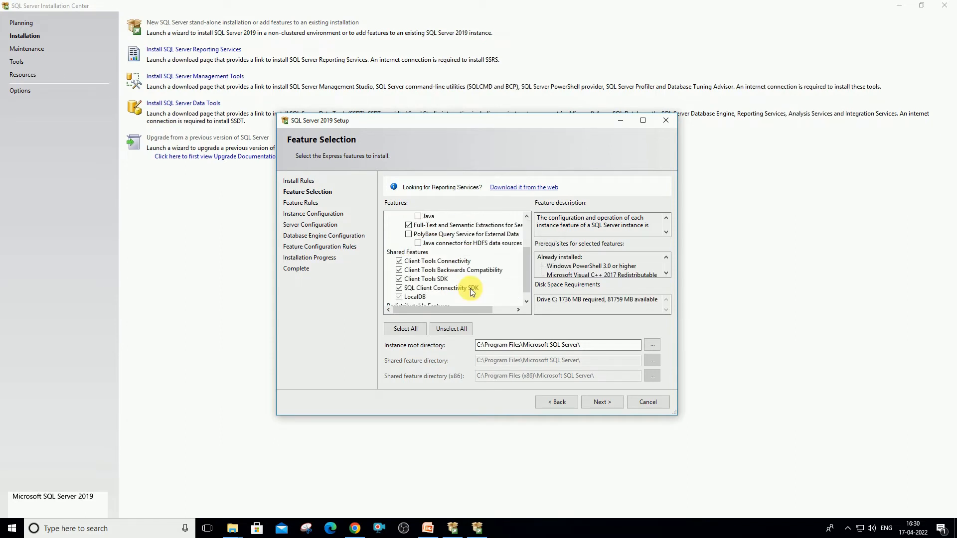
{"action": "scroll", "coordinate": [499, 266], "scroll_direction": "down", "scroll_amount": 1}
{"action": "scroll", "coordinate": [505, 273], "scroll_direction": "up", "scroll_amount": 3}
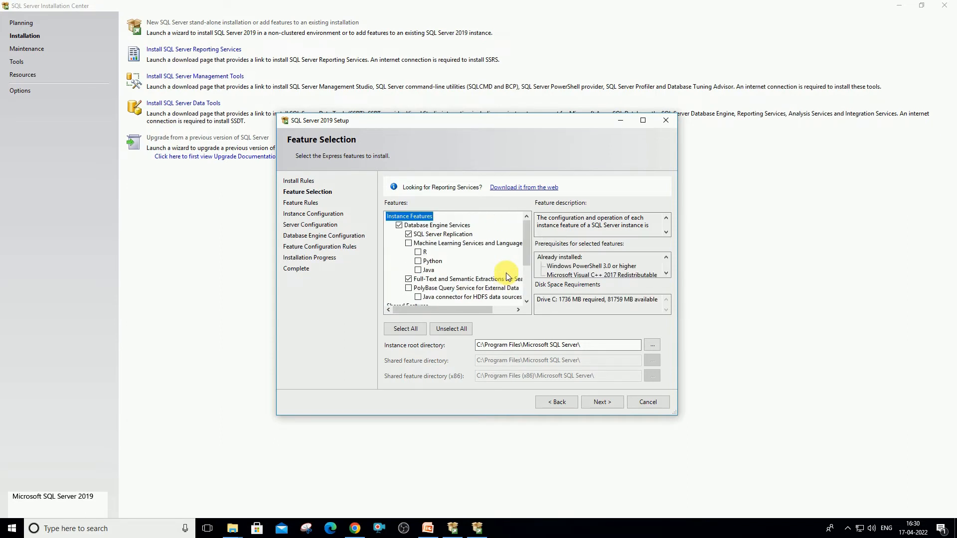
{"action": "left_click", "coordinate": [604, 402]}
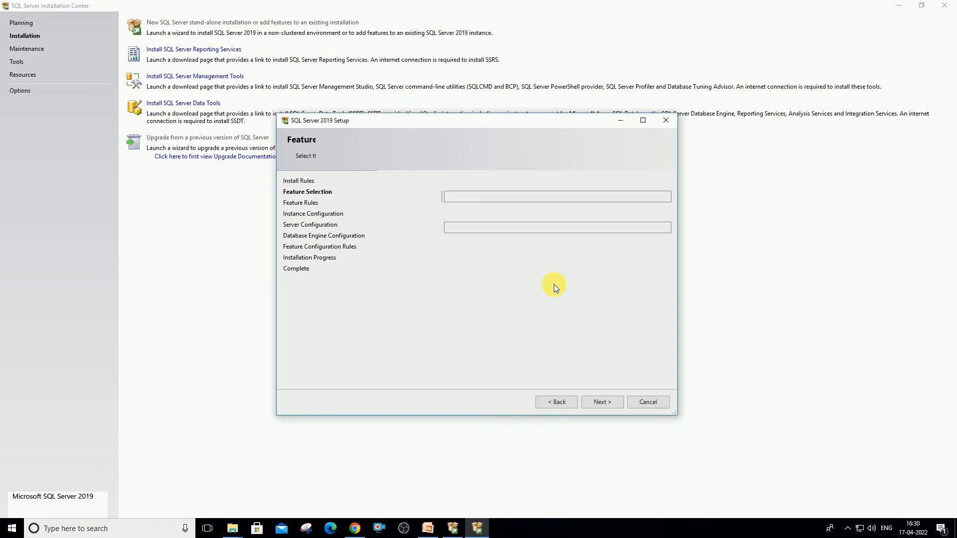
Make it a named instance 'SQLDemo' with instance ID SQLDEMO and continue to Server Configuration
{"action": "left_click", "coordinate": [846, 527]}
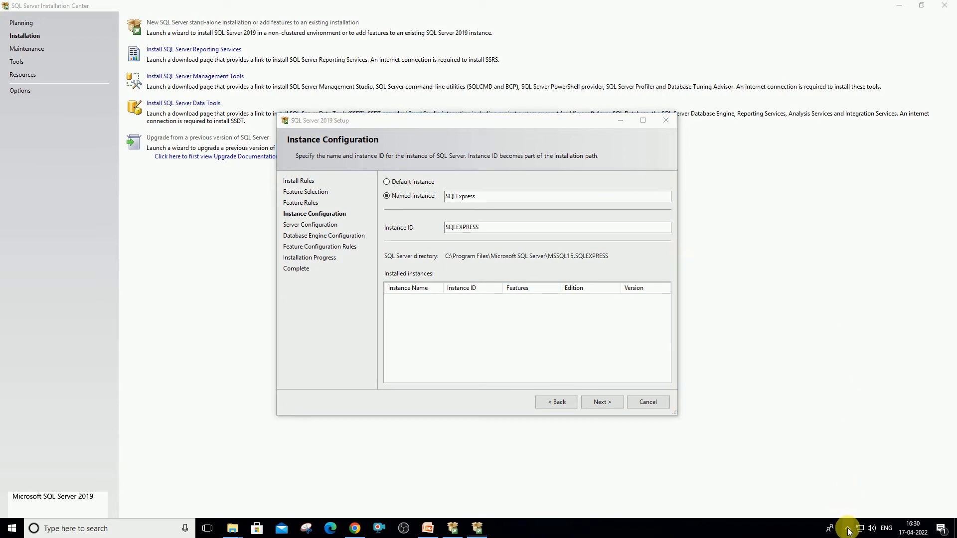
{"action": "left_click", "coordinate": [645, 153]}
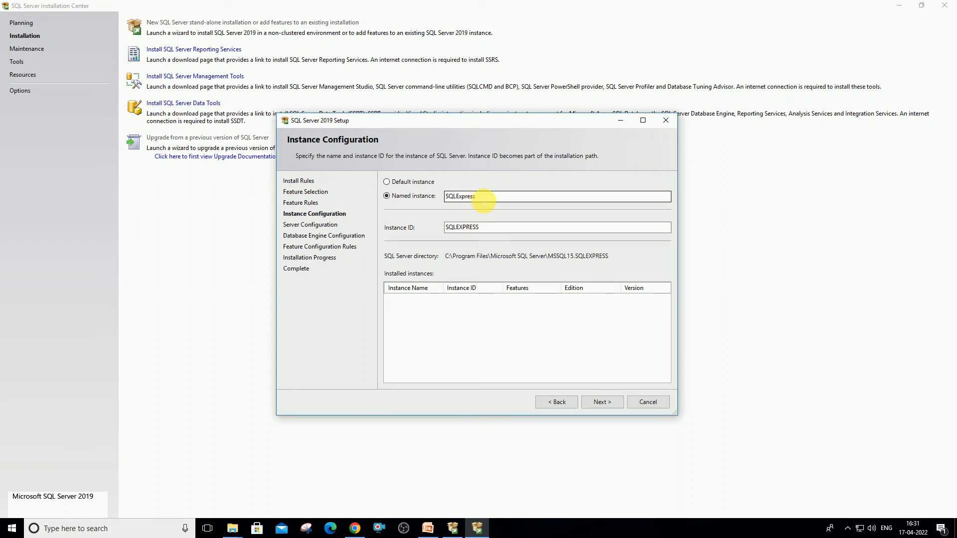
{"action": "left_click_drag", "start_coordinate": [486, 200], "coordinate": [427, 199]}
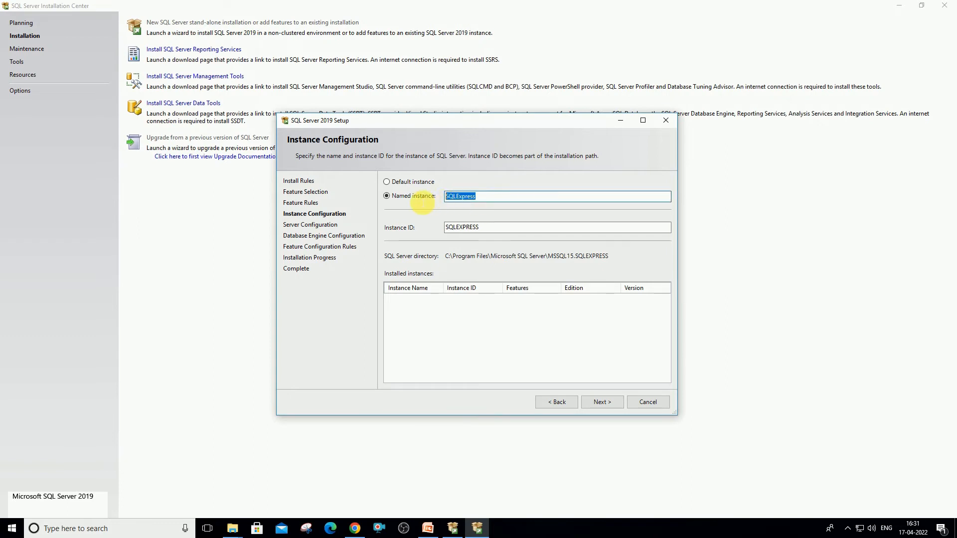
{"action": "left_click", "coordinate": [386, 182]}
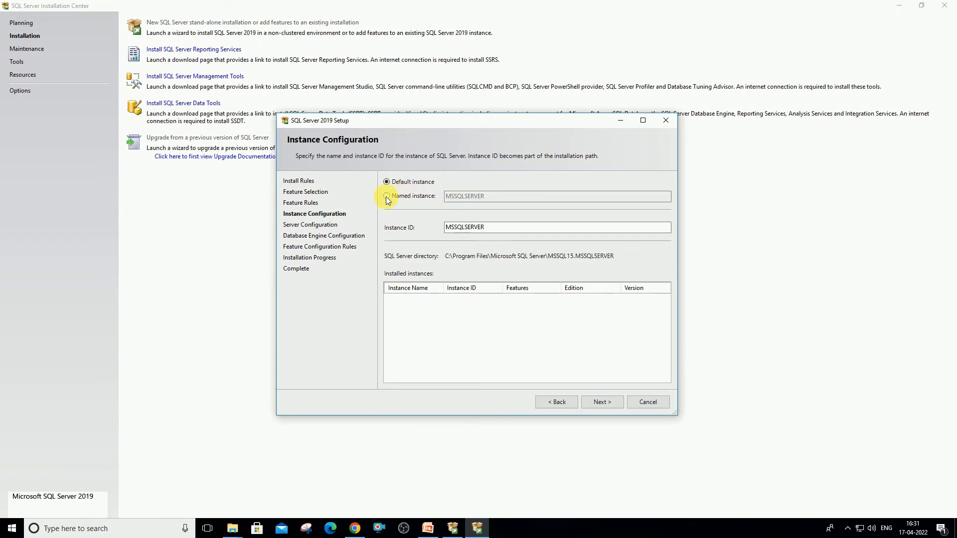
{"action": "left_click", "coordinate": [387, 196]}
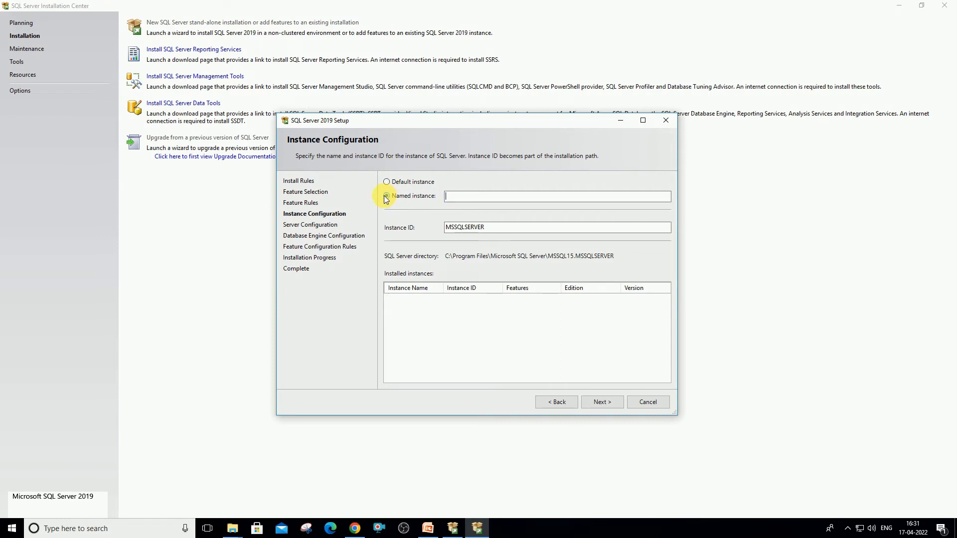
{"action": "left_click", "coordinate": [474, 198]}
{"action": "type", "text": "SQLDemo"}
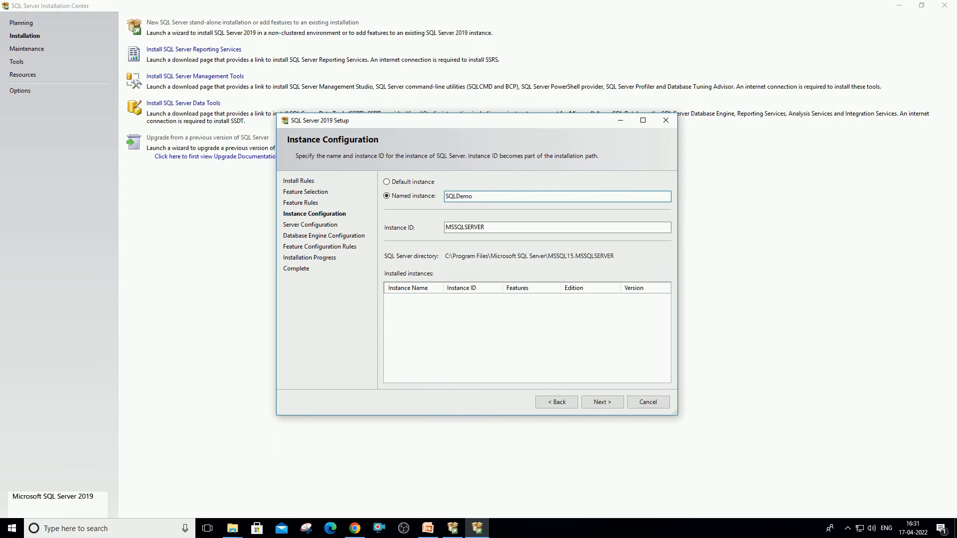
{"action": "type", "text": "Server"}
{"action": "key", "text": "BackSpace"}
{"action": "key", "text": "BackSpace"}
{"action": "key", "text": "BackSpace"}
{"action": "key", "text": "BackSpace"}
{"action": "key", "text": "BackSpace"}
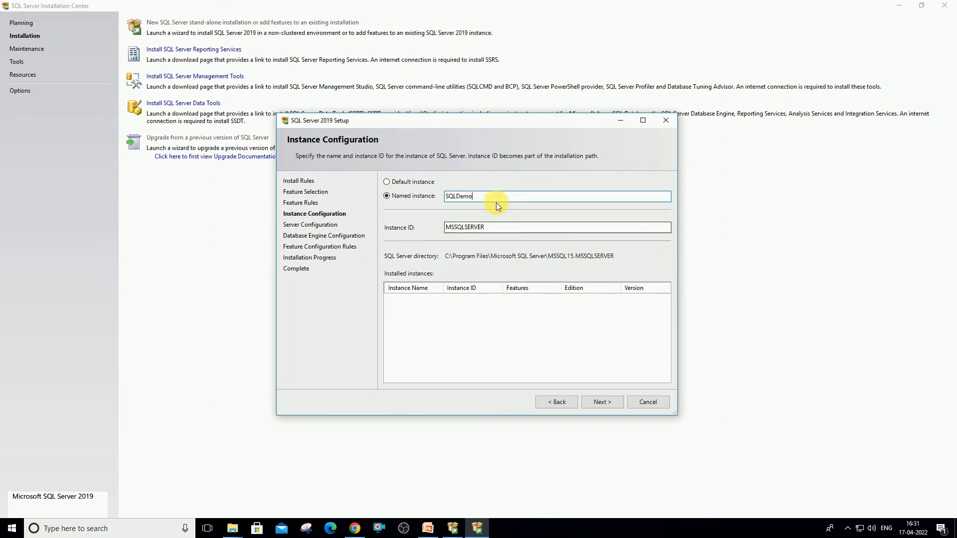
{"action": "left_click", "coordinate": [494, 228]}
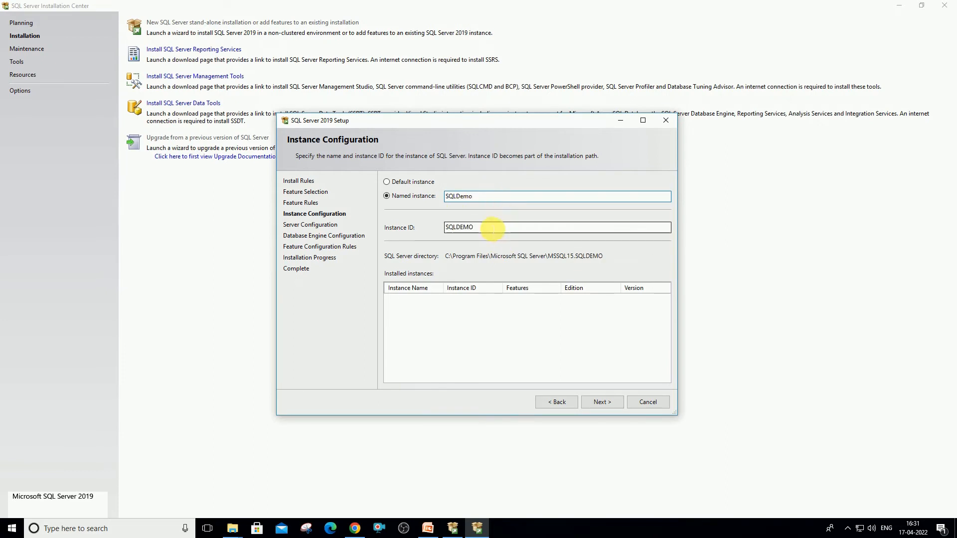
{"action": "left_click", "coordinate": [493, 228]}
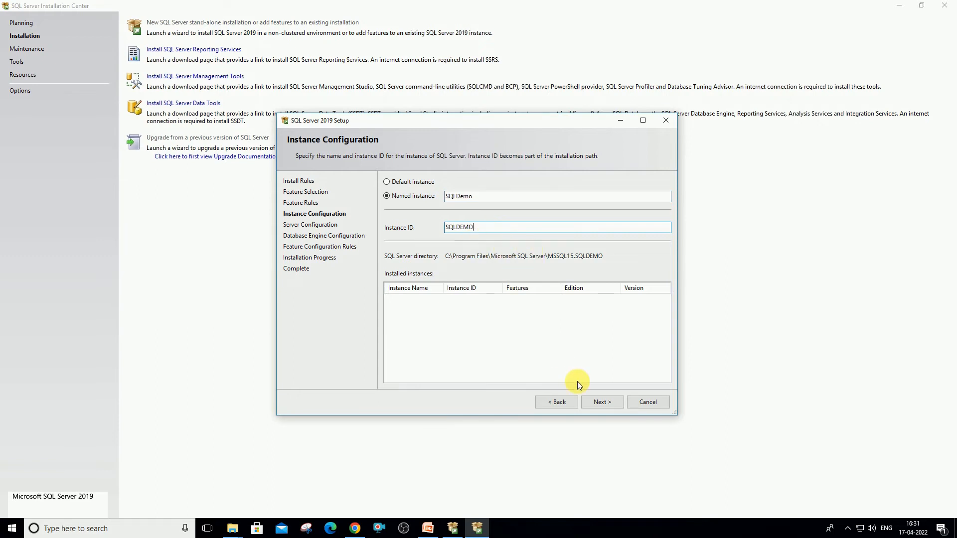
{"action": "left_click", "coordinate": [600, 403]}
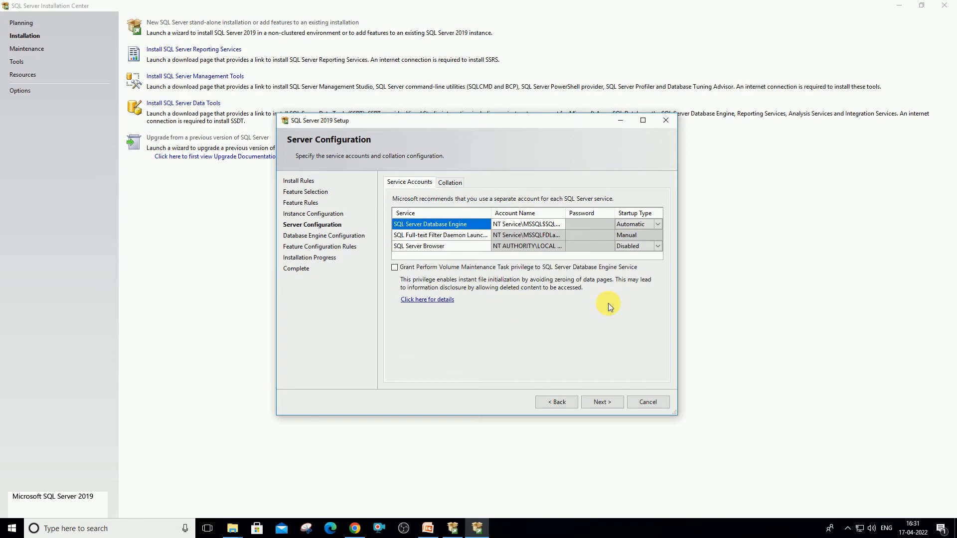
Keep the default service accounts and startup types and continue to Database Engine Configuration
{"action": "left_click", "coordinate": [602, 402]}
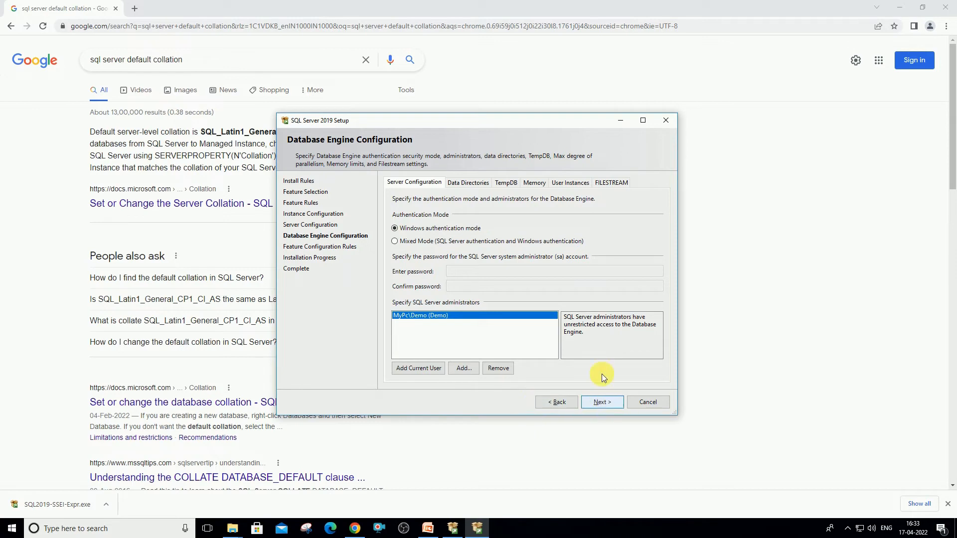
Choose Mixed Mode, enter the sa account password, keep the current admin, and start installing
{"action": "left_click", "coordinate": [396, 242]}
{"action": "left_click", "coordinate": [513, 273]}
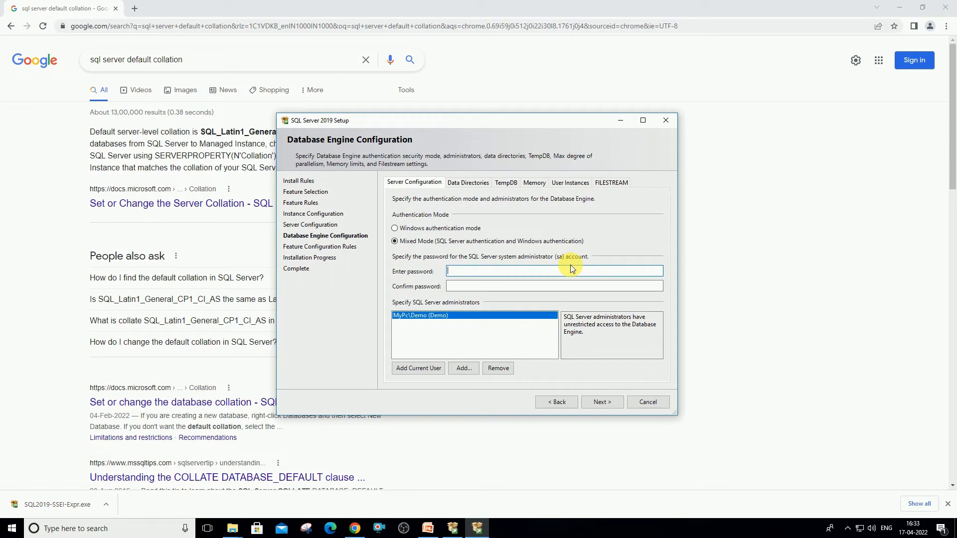
{"action": "type", "text": "admin@1234"}
{"action": "key", "text": "Tab"}
{"action": "type", "text": "admin@1234"}
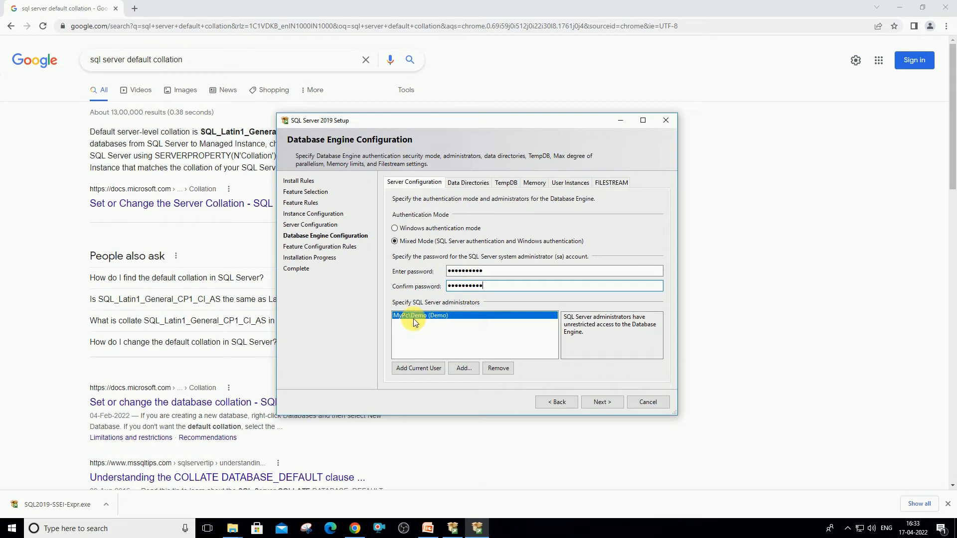
{"action": "left_click", "coordinate": [601, 403]}
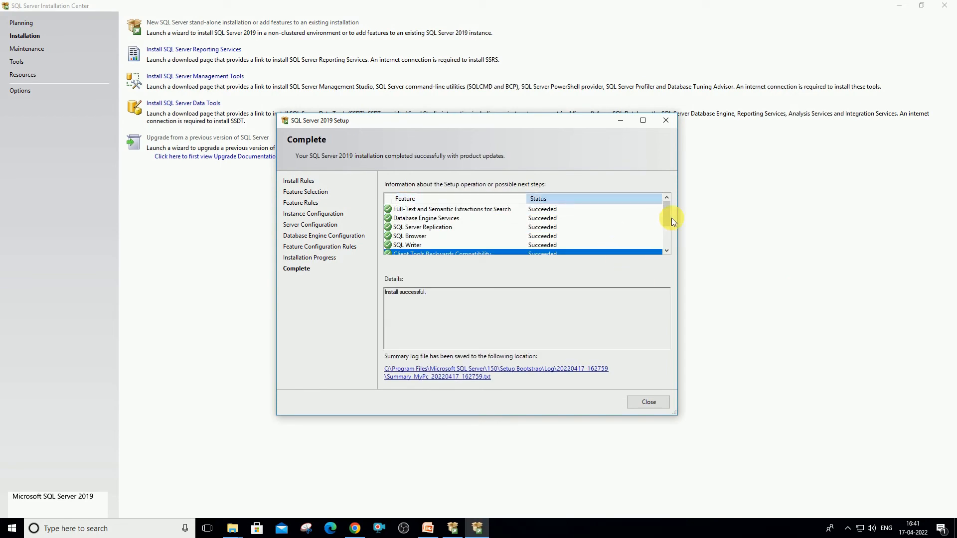
Review the Succeeded feature list, close the wizard and Installation Center, and restore PowerPoint
{"action": "scroll", "coordinate": [667, 227], "scroll_direction": "down", "scroll_amount": 2}
{"action": "scroll", "coordinate": [668, 239], "scroll_direction": "up", "scroll_amount": 2}
{"action": "scroll", "coordinate": [545, 219], "scroll_direction": "down", "scroll_amount": 2}
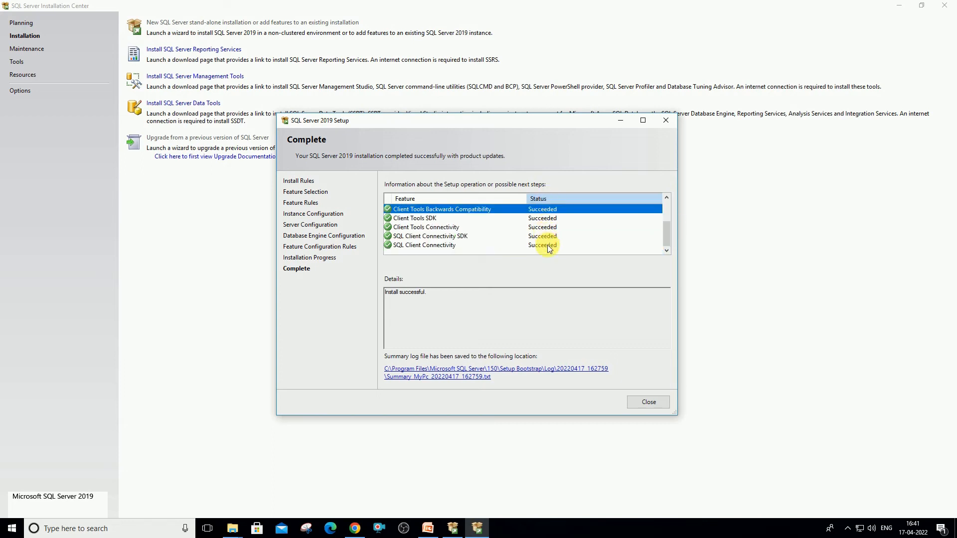
{"action": "scroll", "coordinate": [548, 248], "scroll_direction": "up", "scroll_amount": 2}
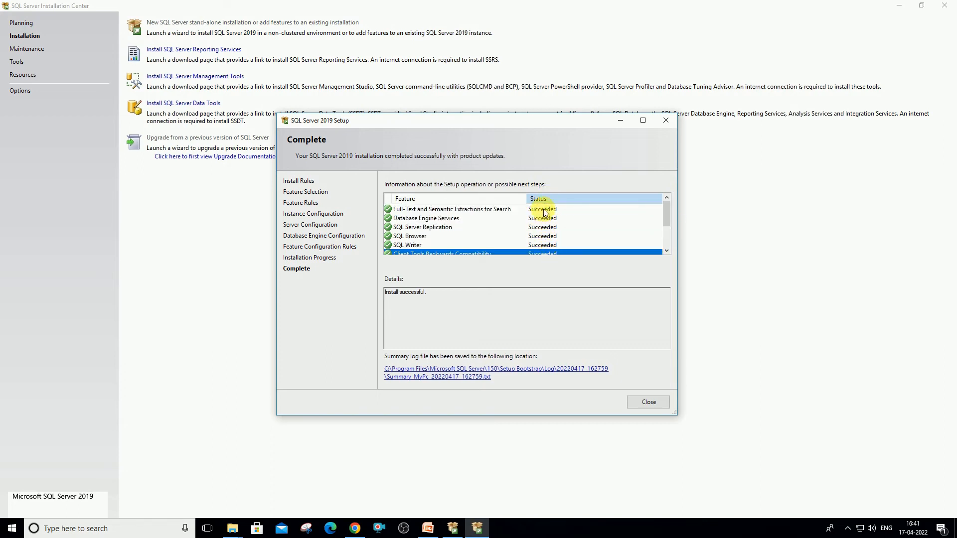
{"action": "scroll", "coordinate": [551, 226], "scroll_direction": "down", "scroll_amount": 2}
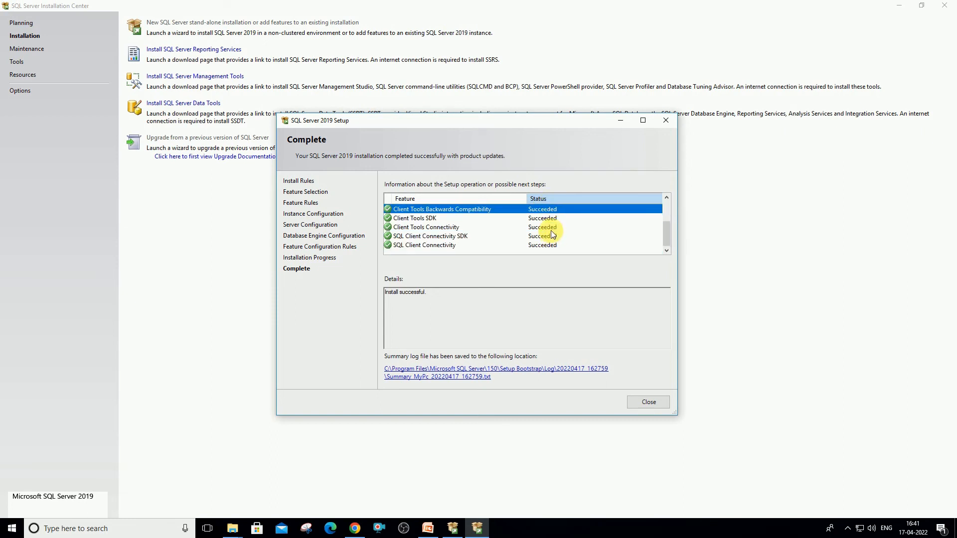
{"action": "scroll", "coordinate": [549, 250], "scroll_direction": "up", "scroll_amount": 2}
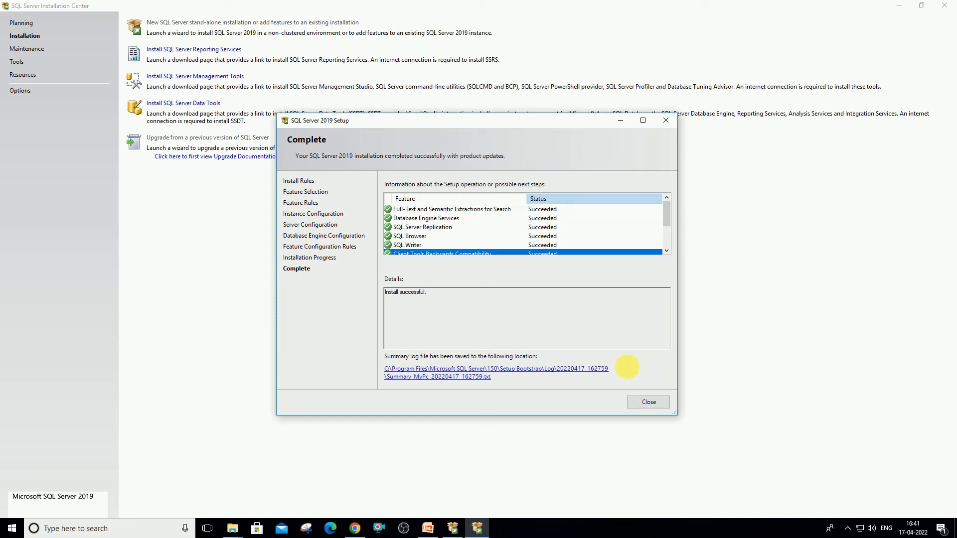
{"action": "left_click", "coordinate": [647, 403]}
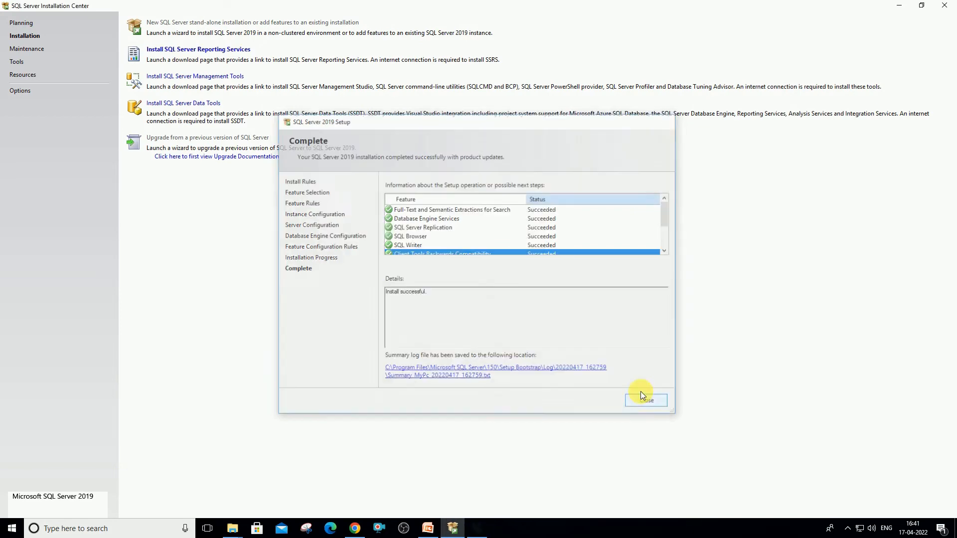
{"action": "left_click", "coordinate": [945, 5]}
{"action": "left_click", "coordinate": [428, 528]}
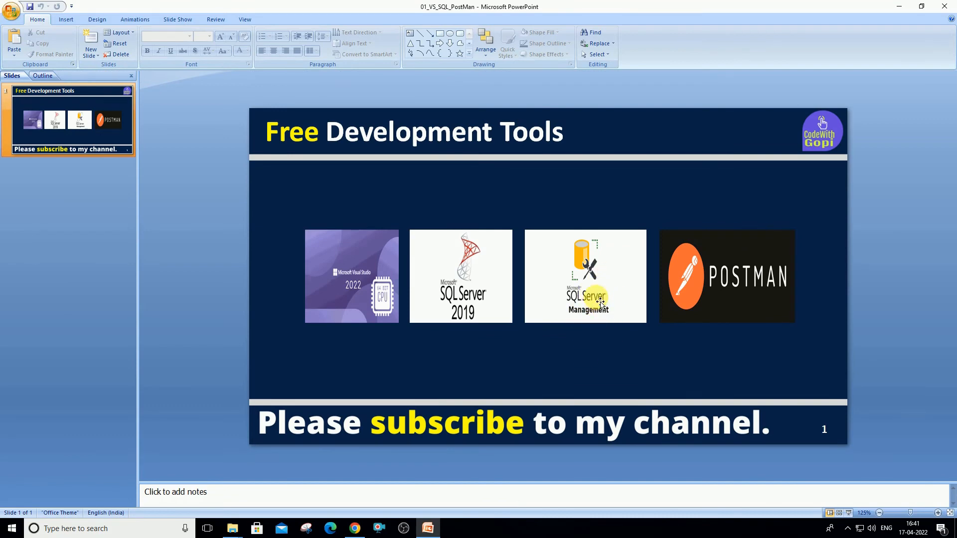
Try running 'ssms' from Run, dismiss the not-found error, then start the slide show
{"action": "key", "text": "super"}
{"action": "left_click", "coordinate": [598, 355]}
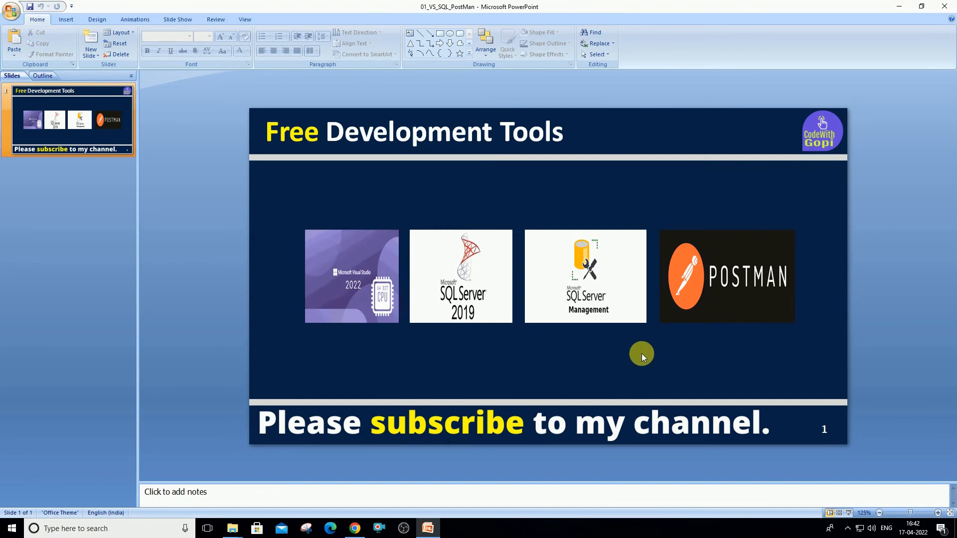
{"action": "key", "text": "super+r"}
{"action": "type", "text": "ssms"}
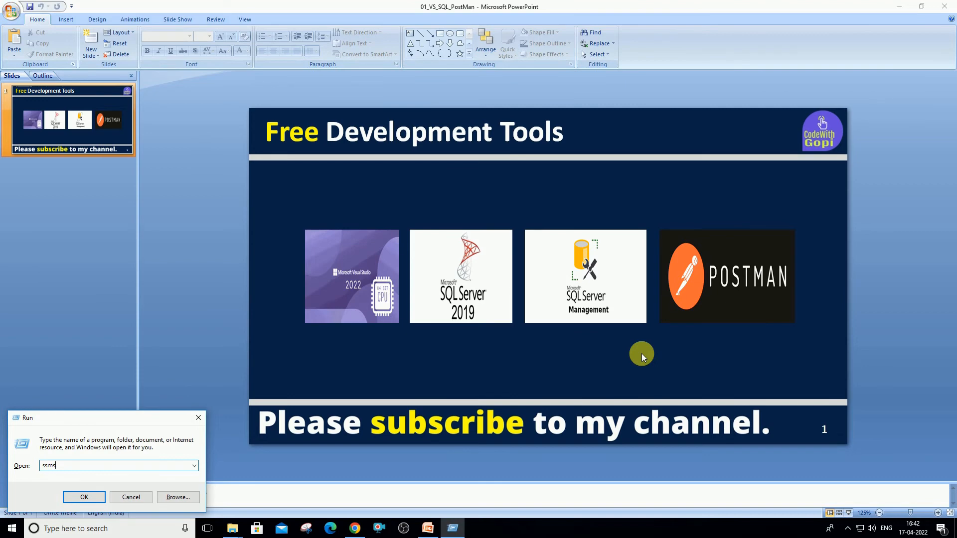
{"action": "key", "text": "Return"}
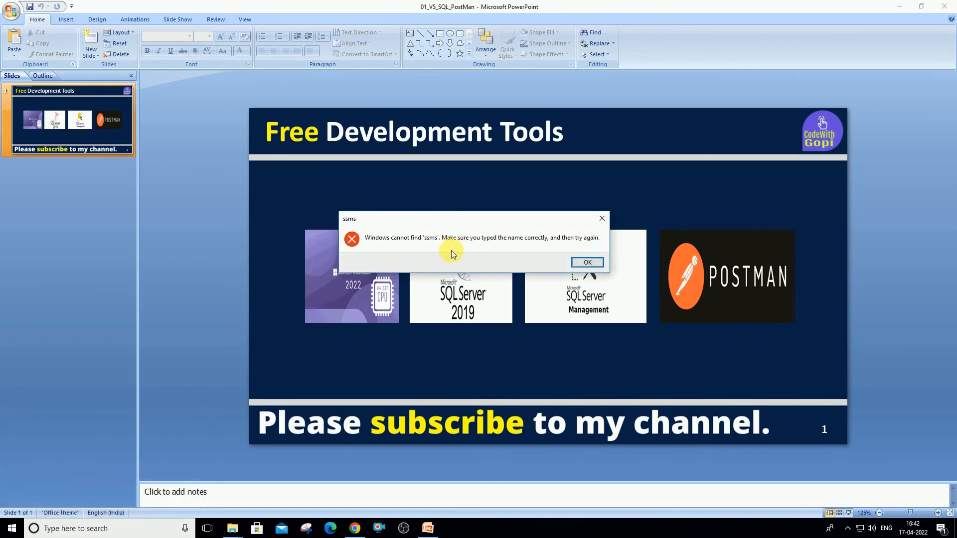
{"action": "left_click", "coordinate": [584, 261]}
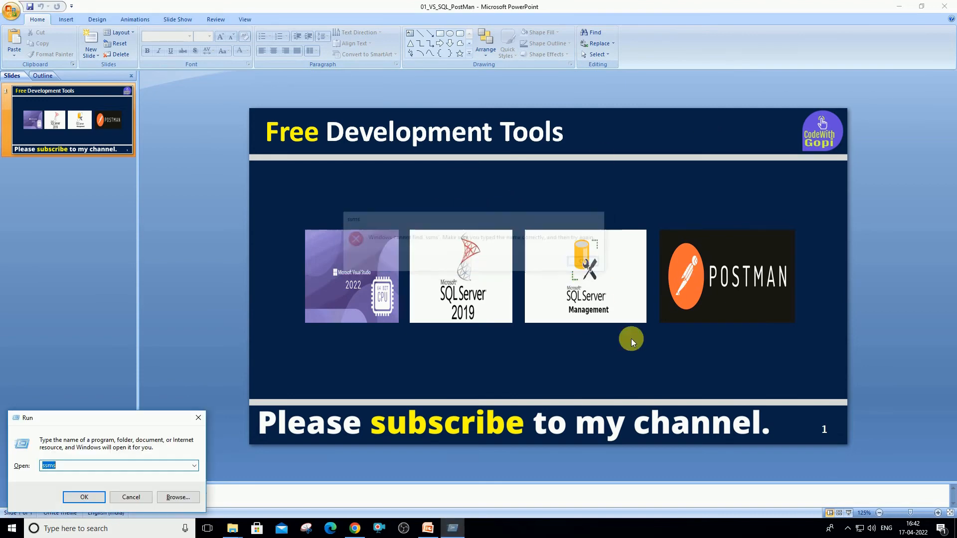
{"action": "left_click", "coordinate": [131, 497]}
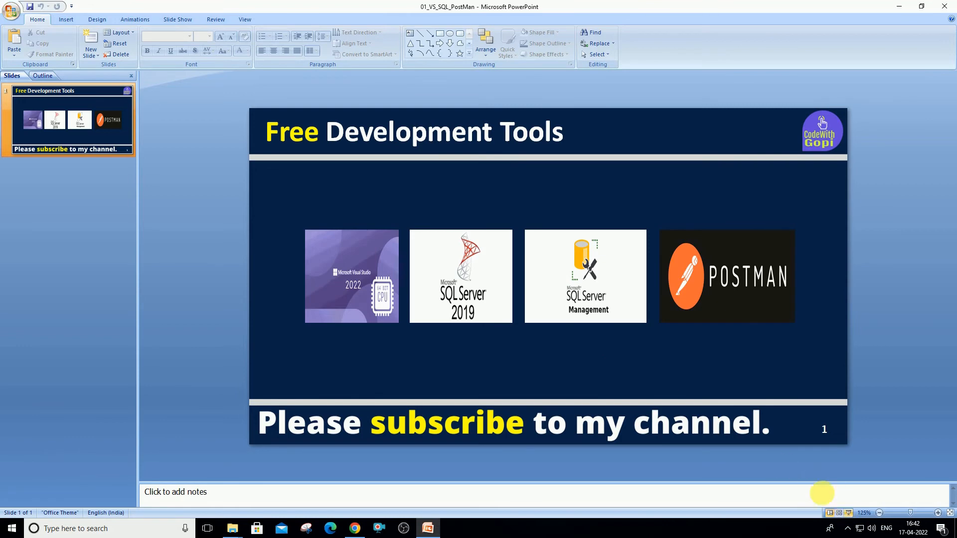
{"action": "left_click", "coordinate": [849, 514]}
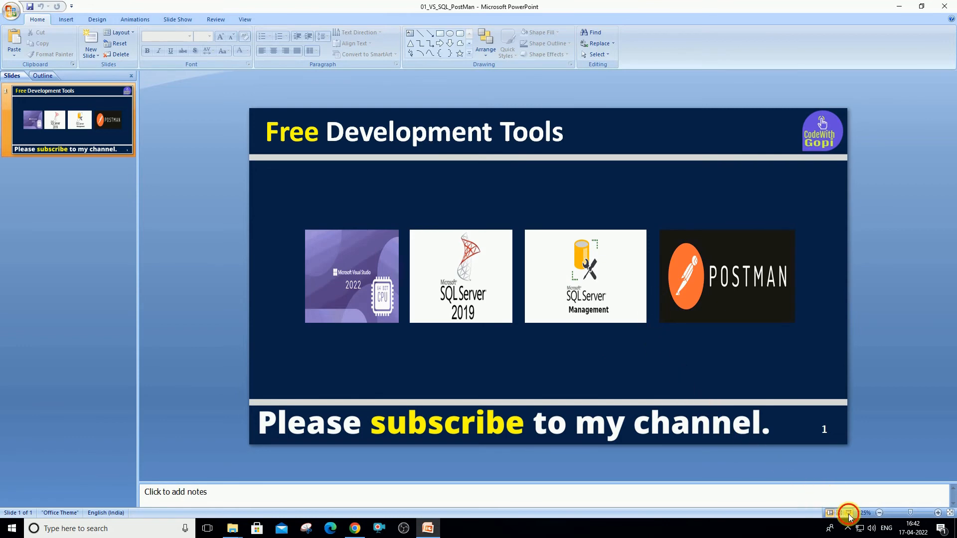
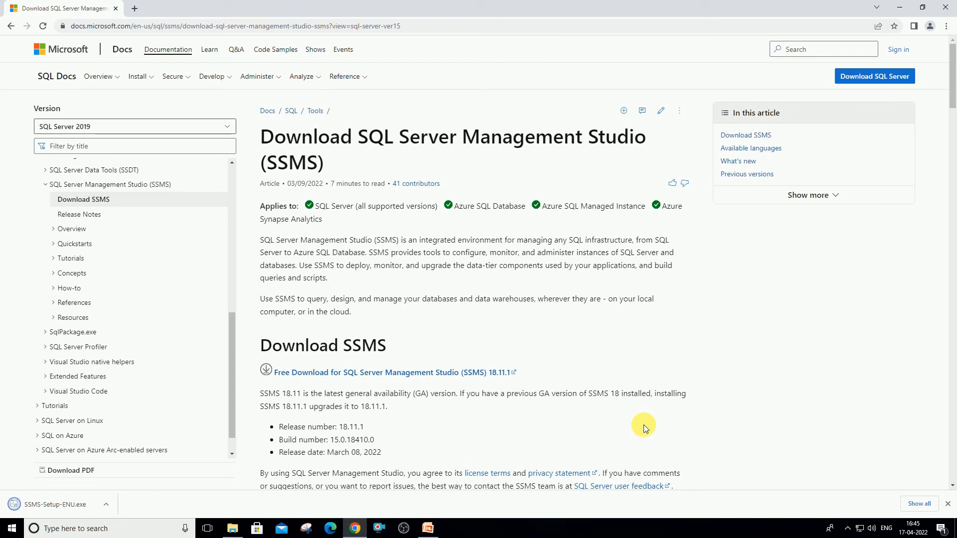
Show the downloaded SSMS-Setup-ENU installer in the Downloads folder and run it
{"action": "left_click", "coordinate": [106, 505]}
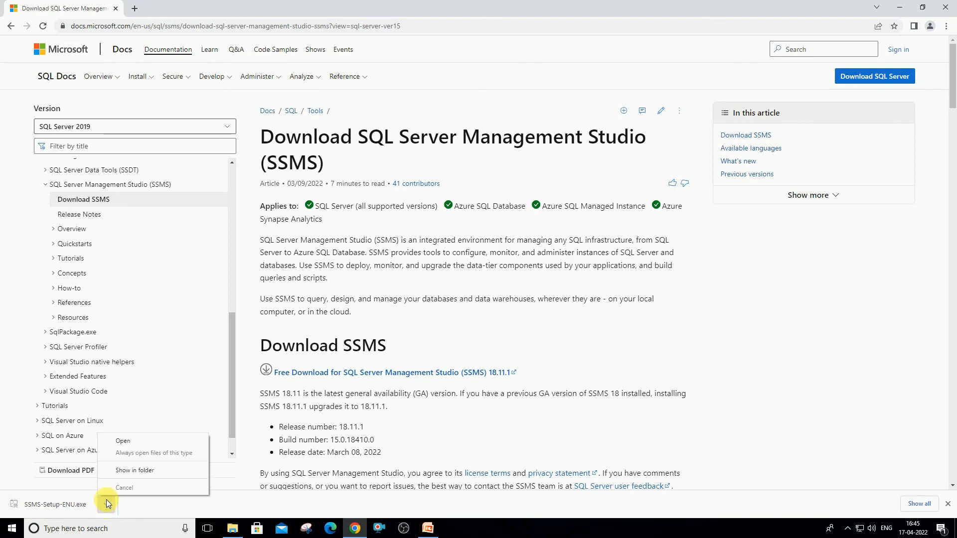
{"action": "left_click", "coordinate": [148, 471]}
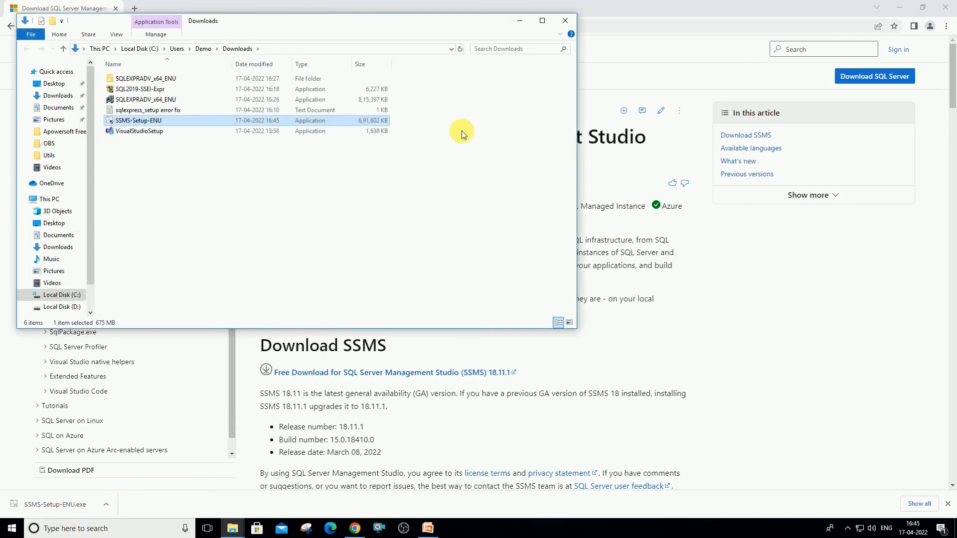
{"action": "left_click", "coordinate": [542, 22]}
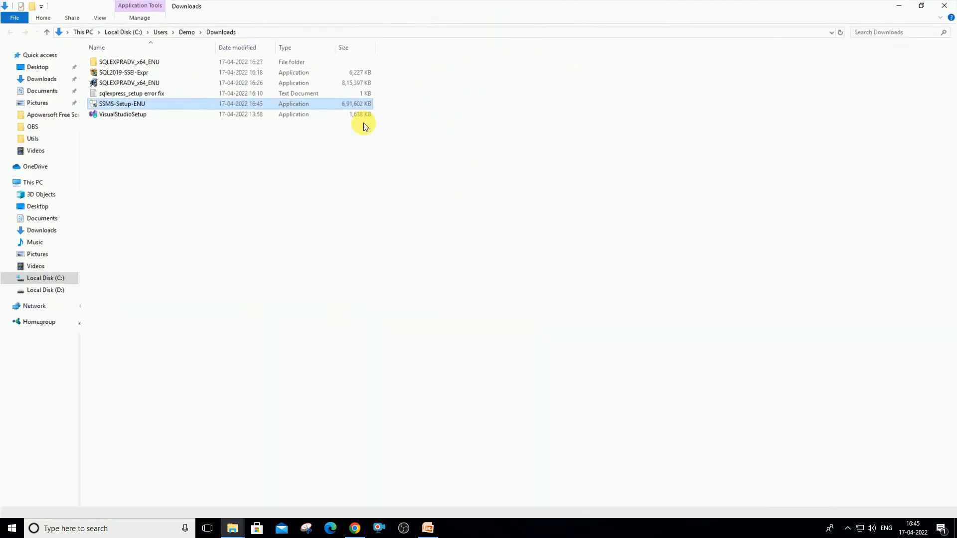
{"action": "double_click", "coordinate": [130, 106]}
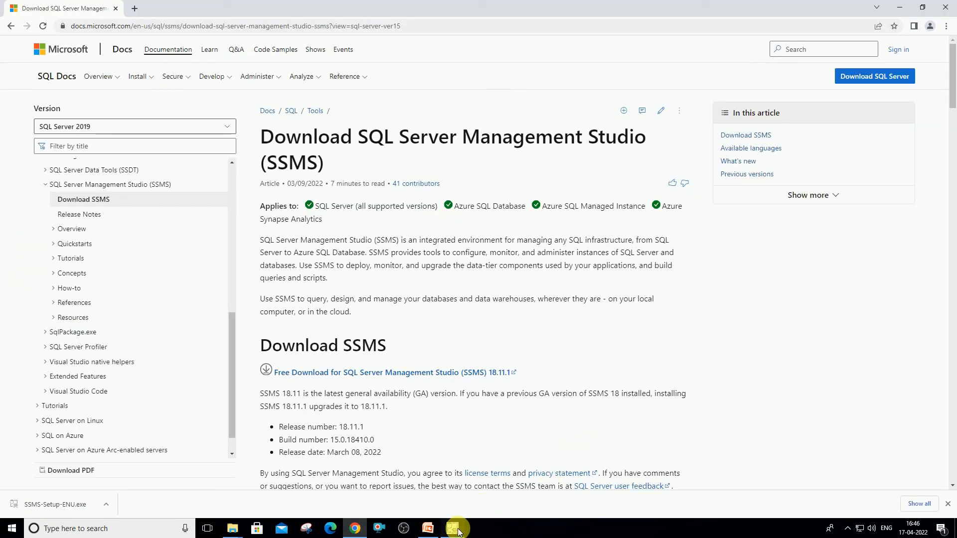
Keep the default Program Files install location and start installing SSMS 18.11.1
{"action": "left_click", "coordinate": [458, 532]}
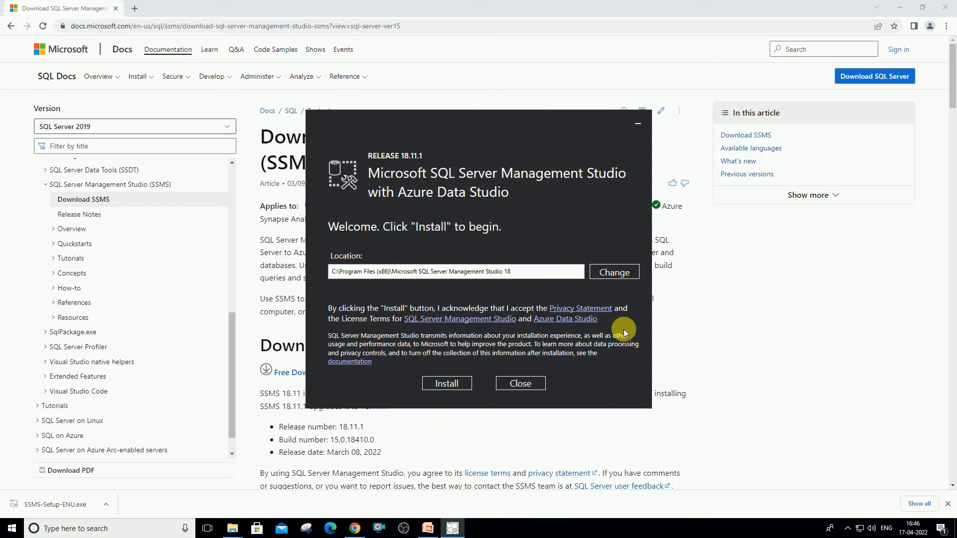
{"action": "left_click", "coordinate": [552, 273]}
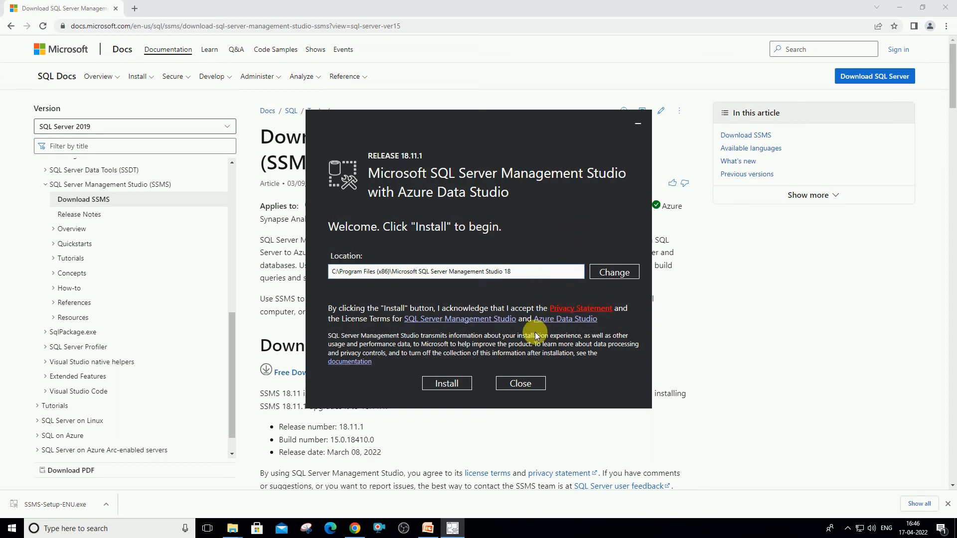
{"action": "left_click_drag", "start_coordinate": [538, 273], "coordinate": [325, 275]}
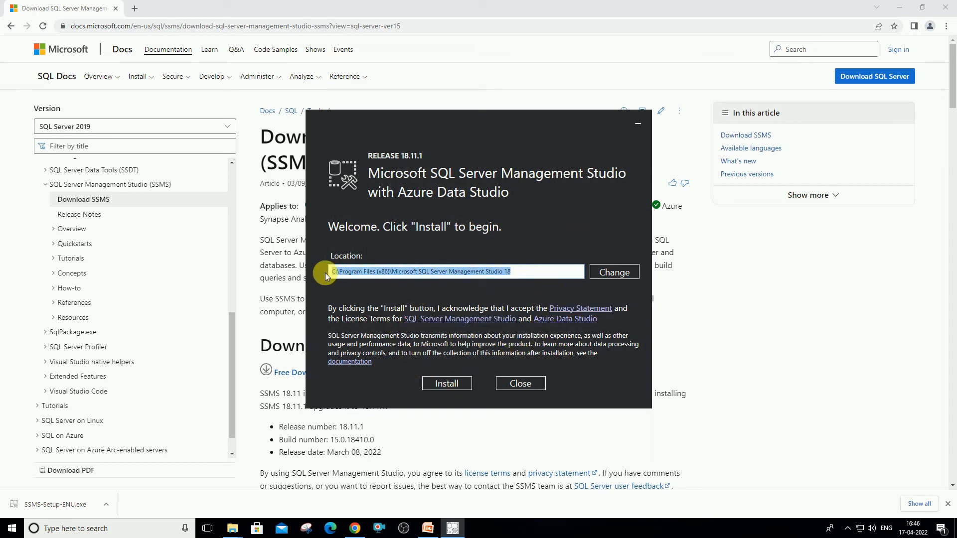
{"action": "left_click", "coordinate": [616, 273]}
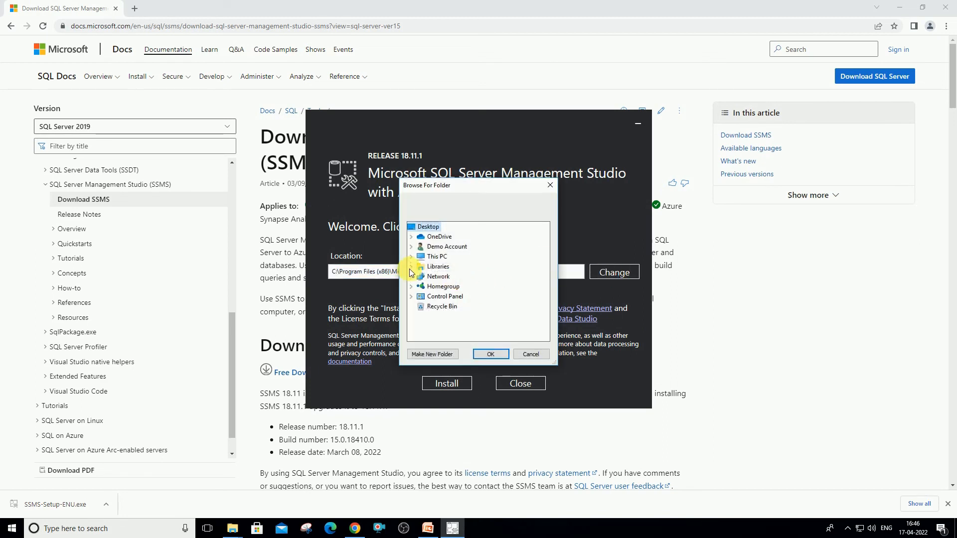
{"action": "left_click", "coordinate": [412, 257]}
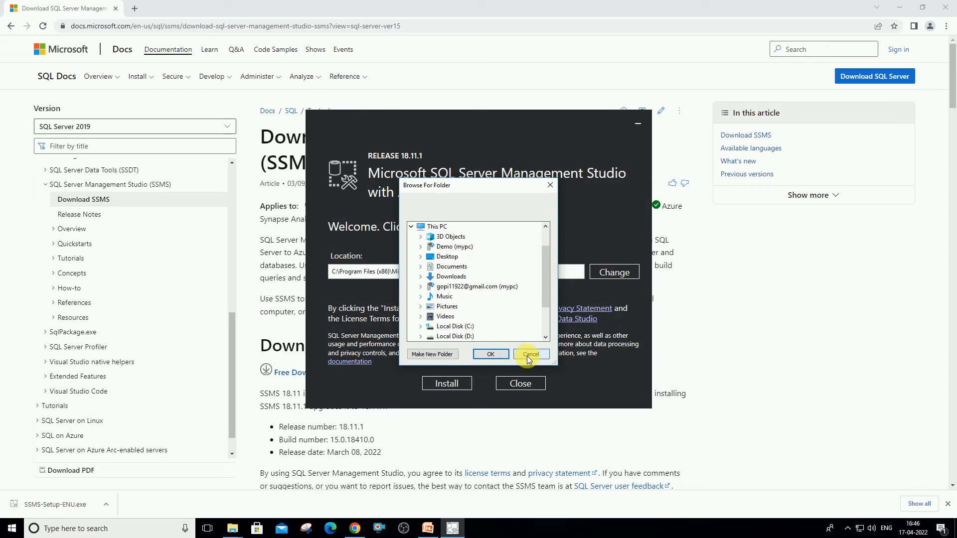
{"action": "left_click", "coordinate": [530, 355]}
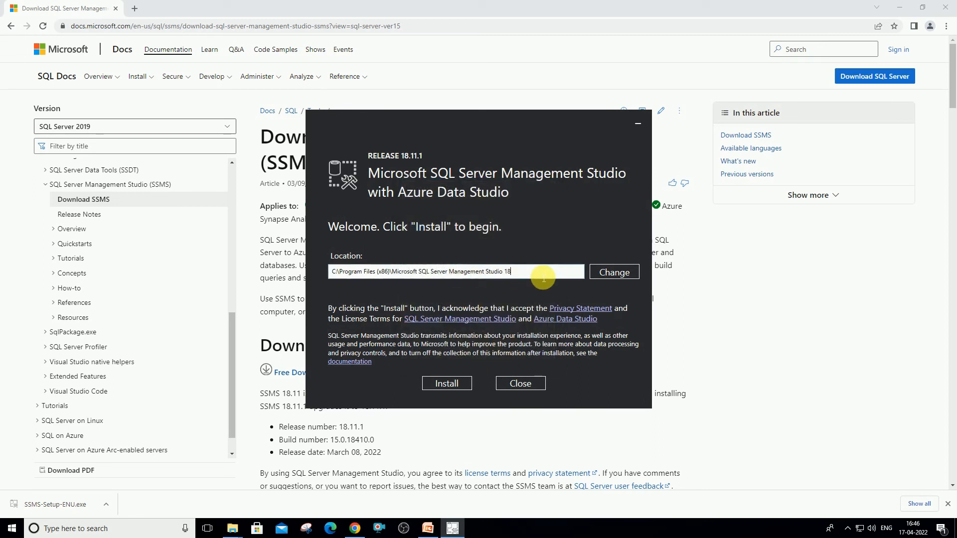
{"action": "left_click", "coordinate": [449, 383]}
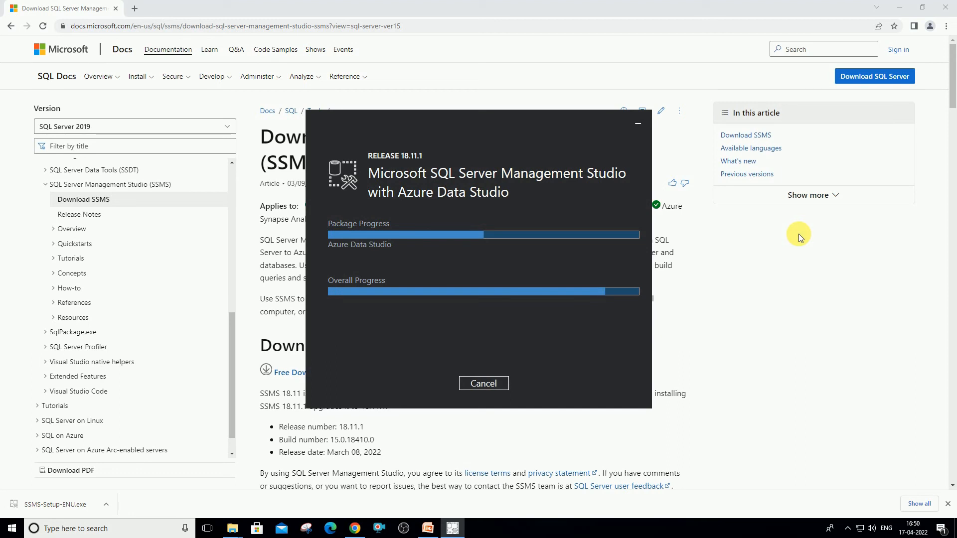
Close the extra Downloads Explorer window while SSMS setup runs to completion
{"action": "mouse_move", "coordinate": [232, 529]}
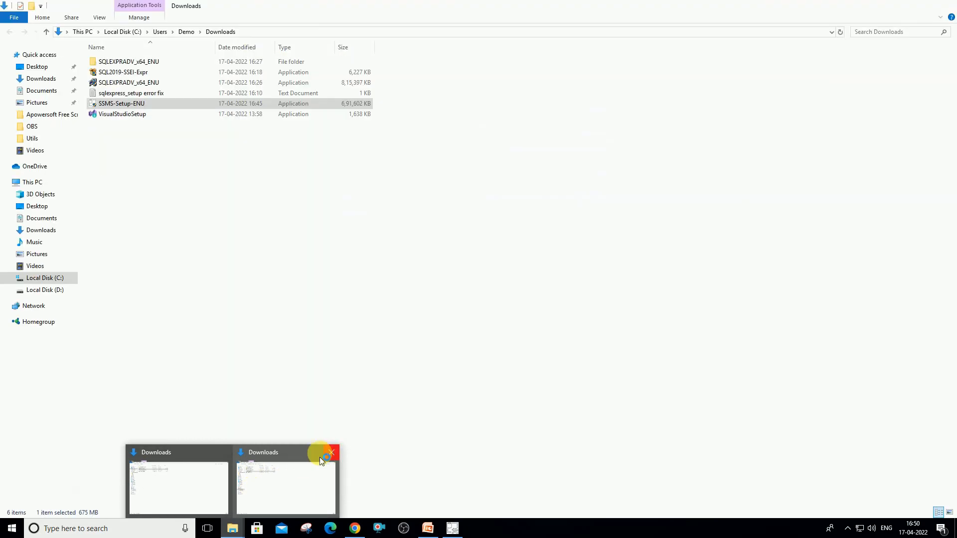
{"action": "left_click", "coordinate": [331, 452]}
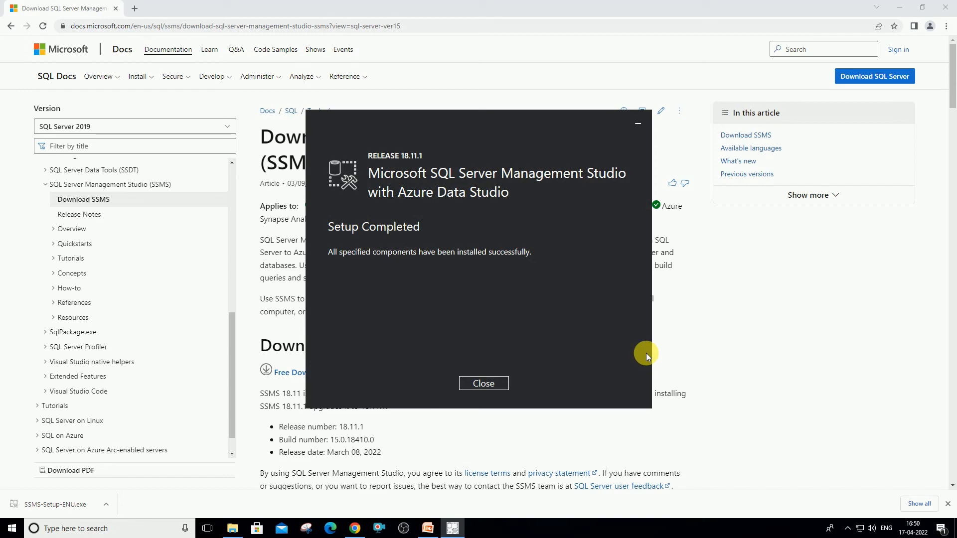
Close the finished setup and launch SQL Server Management Studio 18 via a Start search for 'sql server'
{"action": "left_click", "coordinate": [489, 383]}
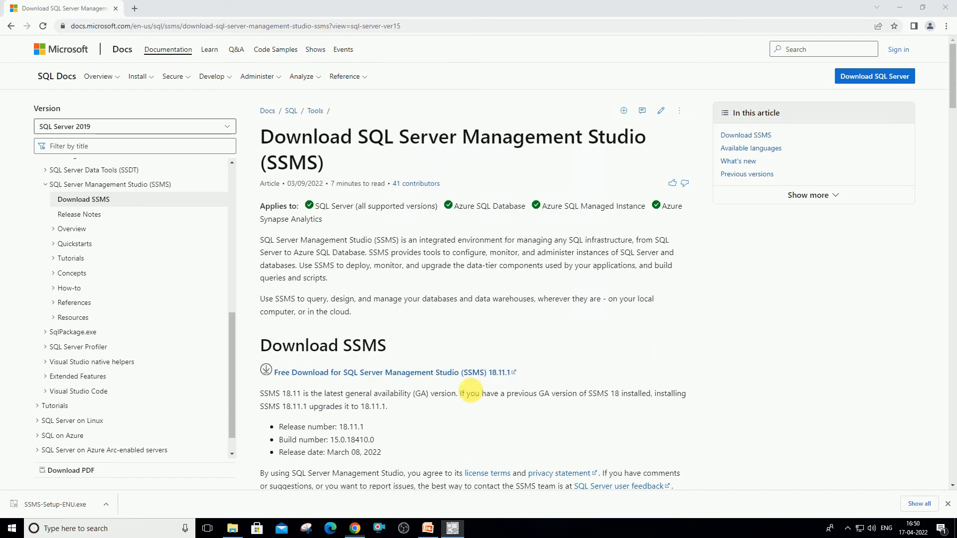
{"action": "key", "text": "super"}
{"action": "type", "text": "sql"}
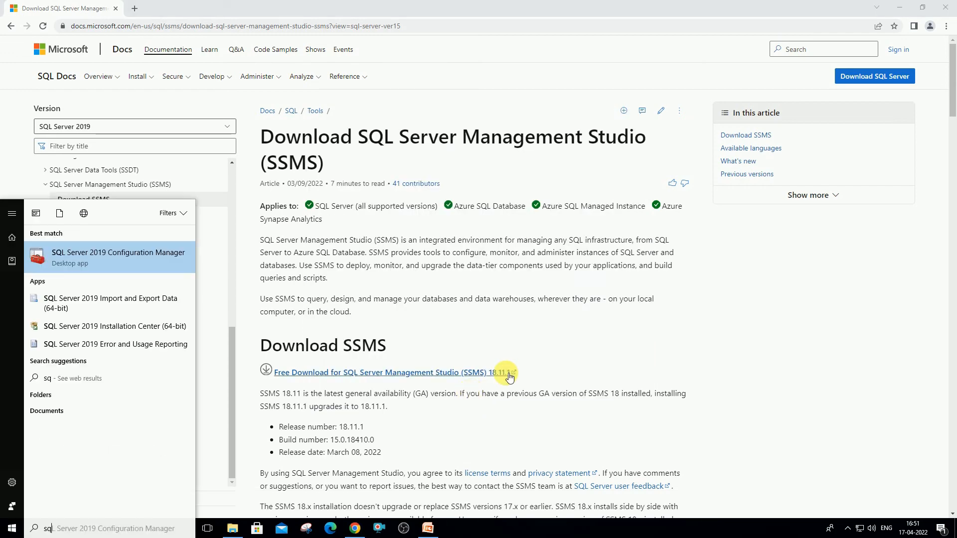
{"action": "key", "text": "Escape"}
{"action": "key", "text": "super"}
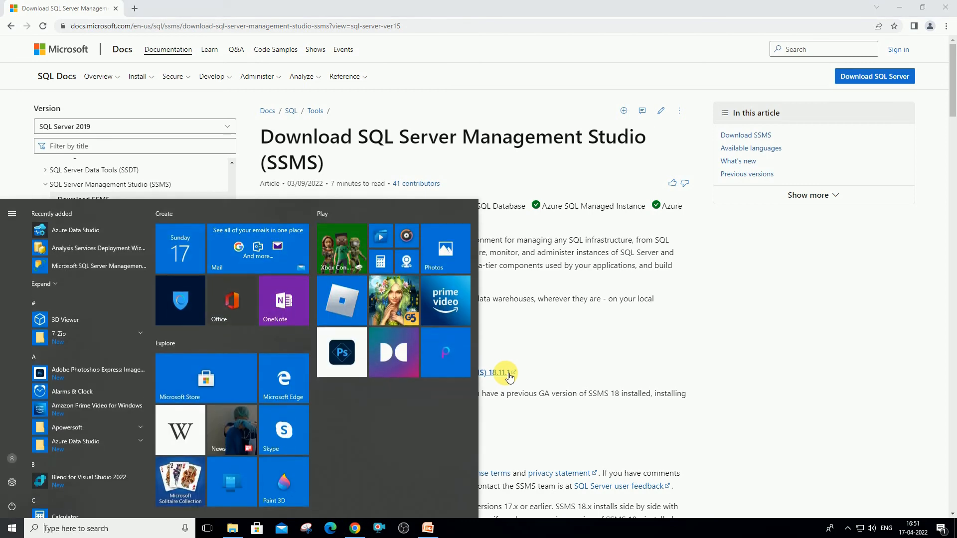
{"action": "type", "text": "sql s"}
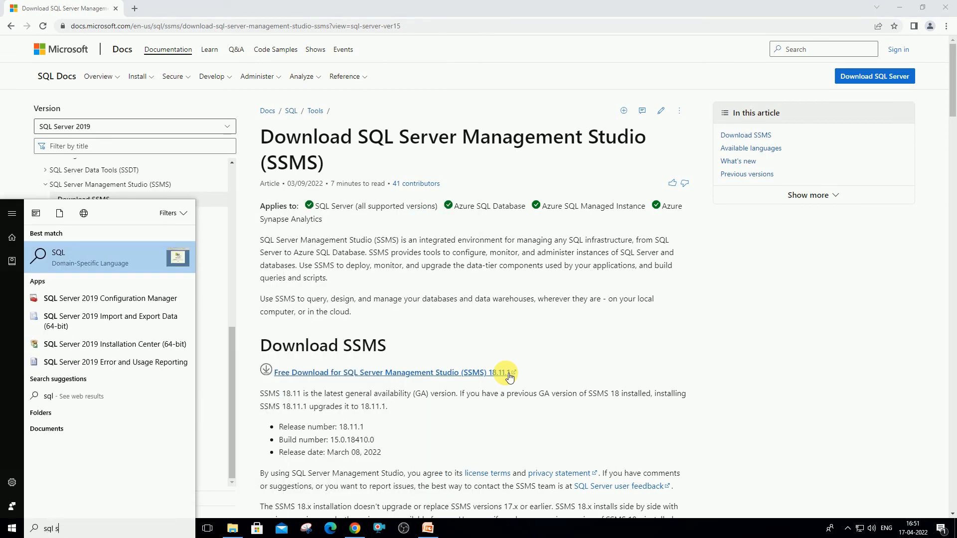
{"action": "type", "text": "erver"}
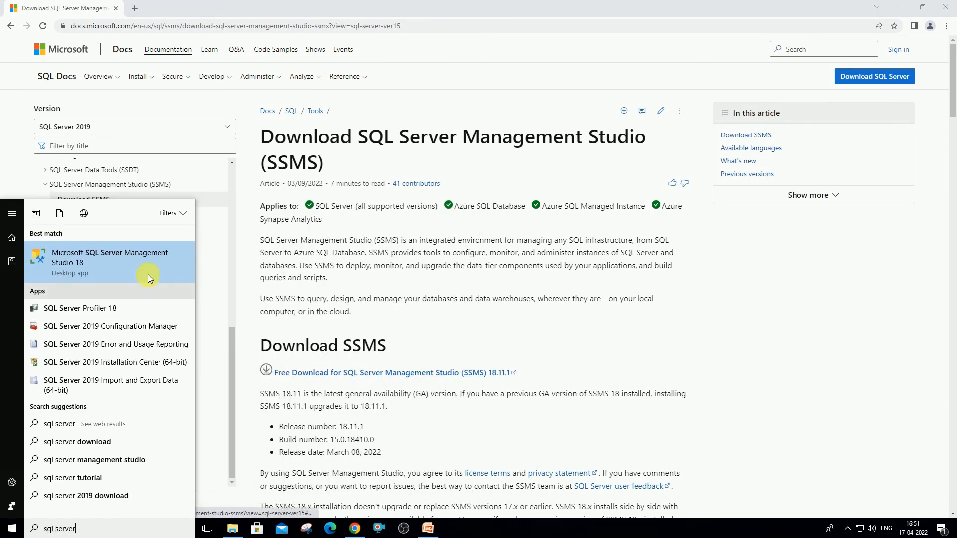
{"action": "left_click", "coordinate": [127, 258]}
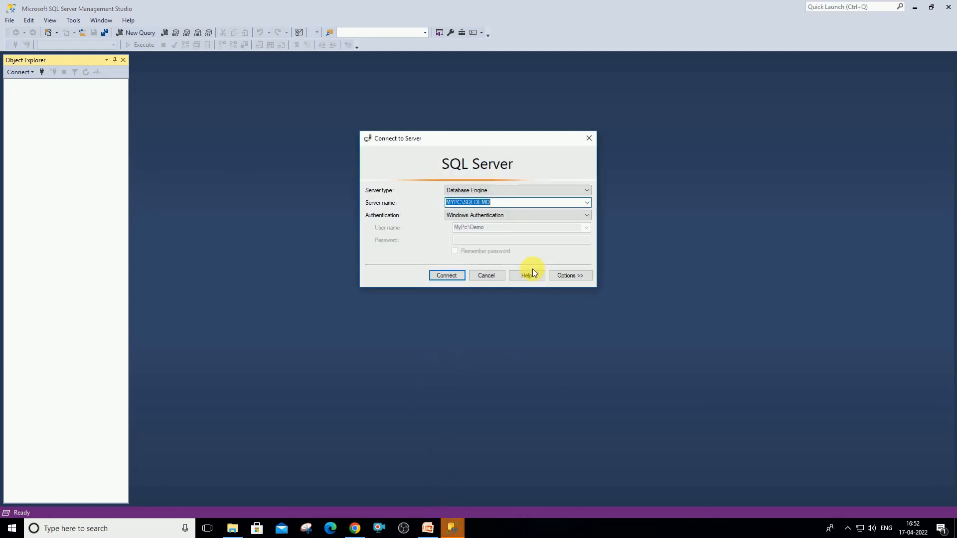
Connect to the MYPC\SQLDEMO instance with Windows Authentication
{"action": "left_click", "coordinate": [501, 202]}
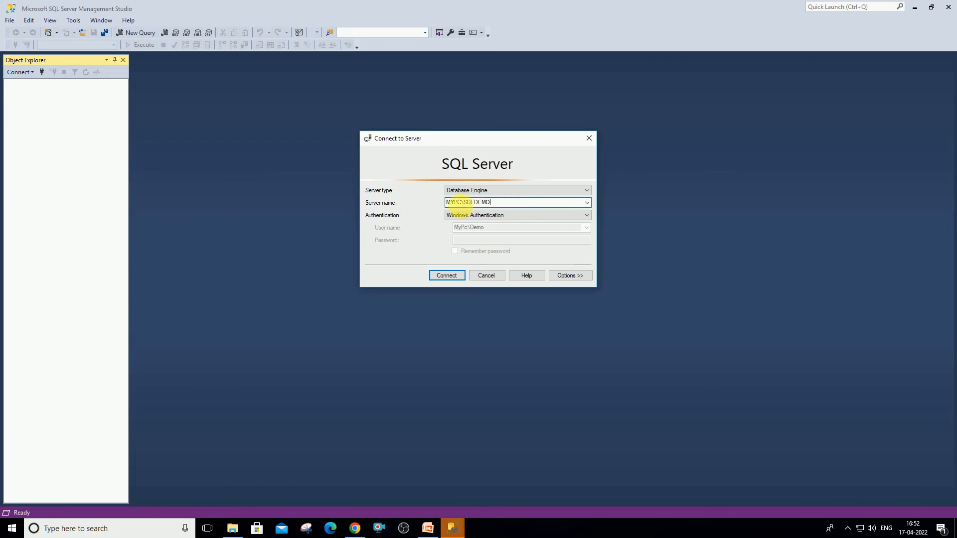
{"action": "double_click", "coordinate": [456, 203]}
{"action": "double_click", "coordinate": [502, 203]}
{"action": "left_click", "coordinate": [505, 203]}
{"action": "double_click", "coordinate": [503, 202]}
{"action": "left_click", "coordinate": [521, 203]}
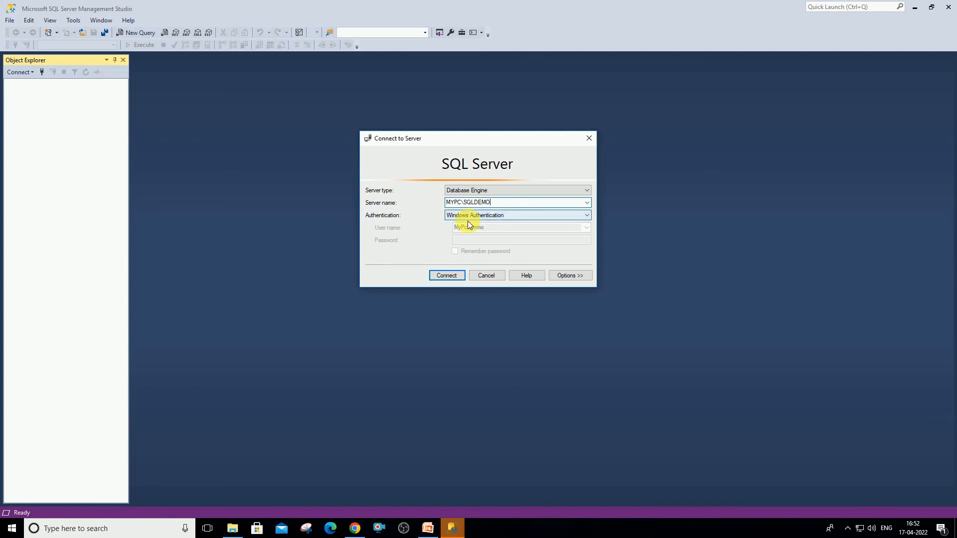
{"action": "left_click", "coordinate": [447, 276]}
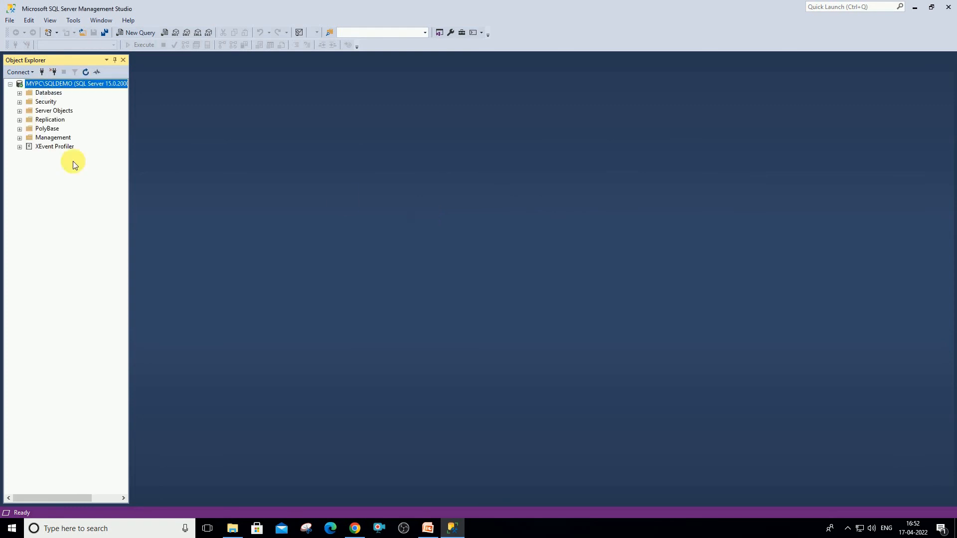
Expand the Databases folder in Object Explorer, then tick off Visual Studio 2022 on the slide
{"action": "left_click", "coordinate": [20, 93]}
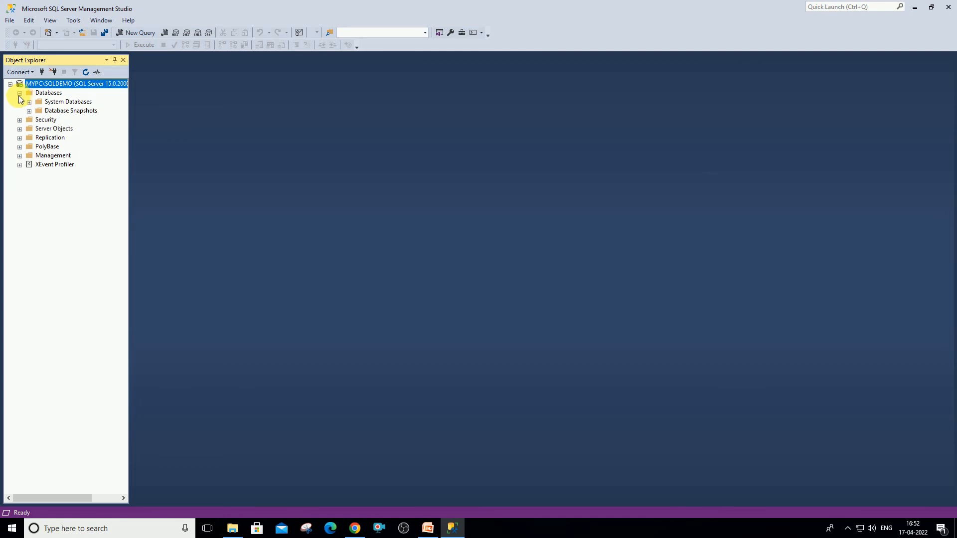
{"action": "left_click", "coordinate": [20, 93]}
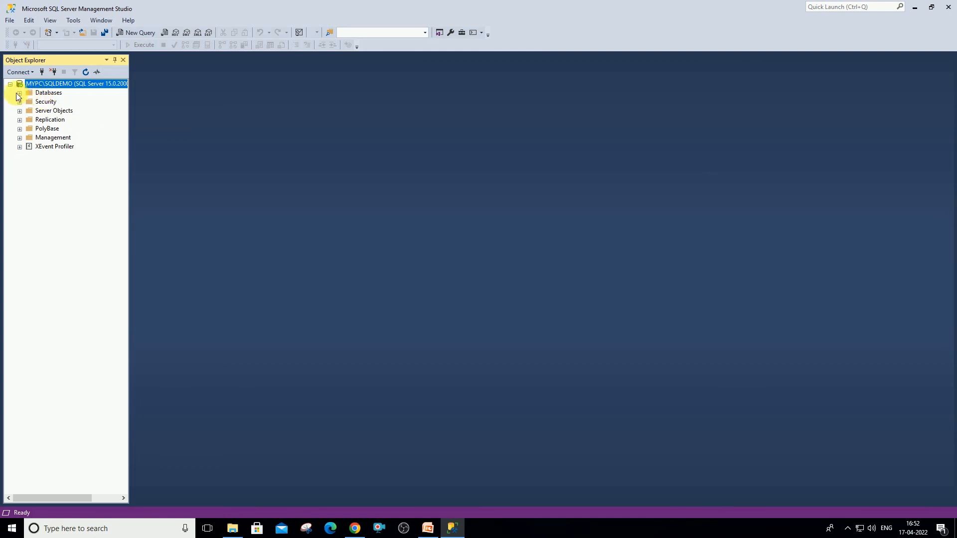
{"action": "left_click", "coordinate": [19, 94]}
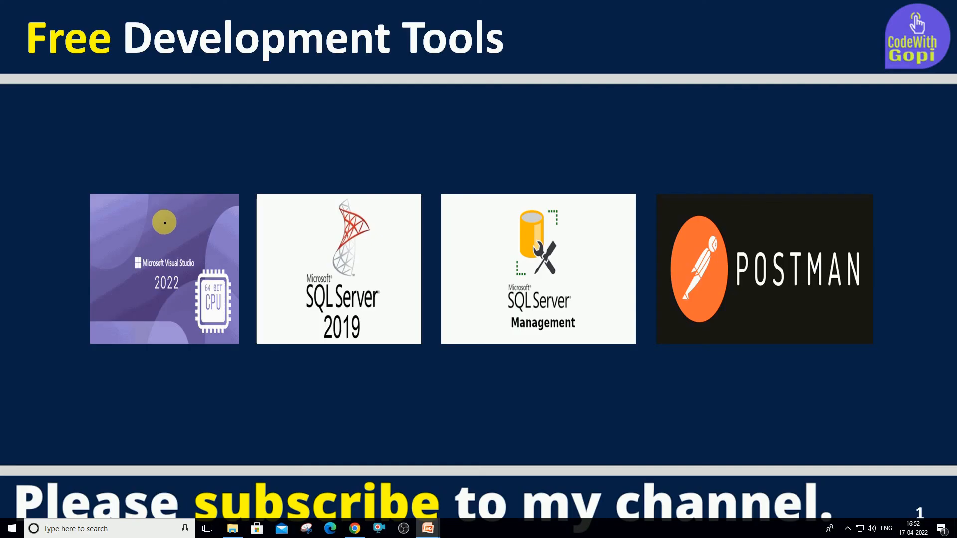
{"action": "left_click_drag", "start_coordinate": [163, 221], "coordinate": [216, 211]}
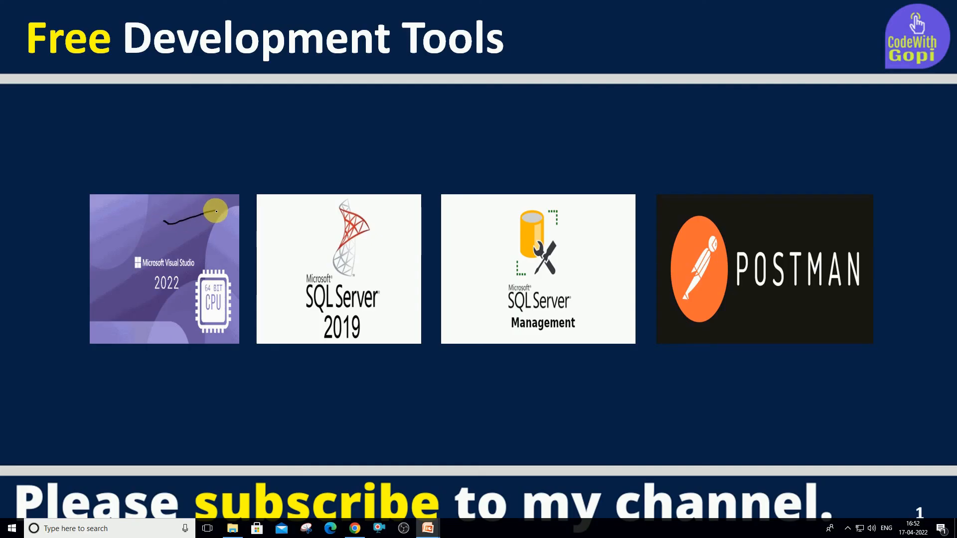
Draw check marks over SQL Server 2019, SQL Server Management Studio and Postman on the slide
{"action": "left_click_drag", "start_coordinate": [296, 222], "coordinate": [343, 211]}
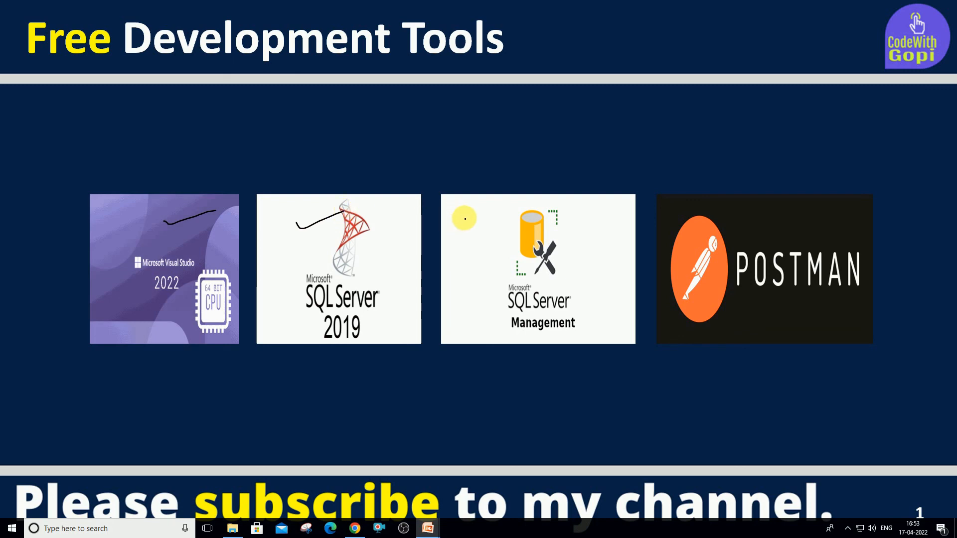
{"action": "mouse_move", "coordinate": [465, 218]}
{"action": "left_mouse_down"}
{"action": "mouse_move", "coordinate": [471, 230]}
{"action": "mouse_move", "coordinate": [511, 202]}
{"action": "left_mouse_up"}
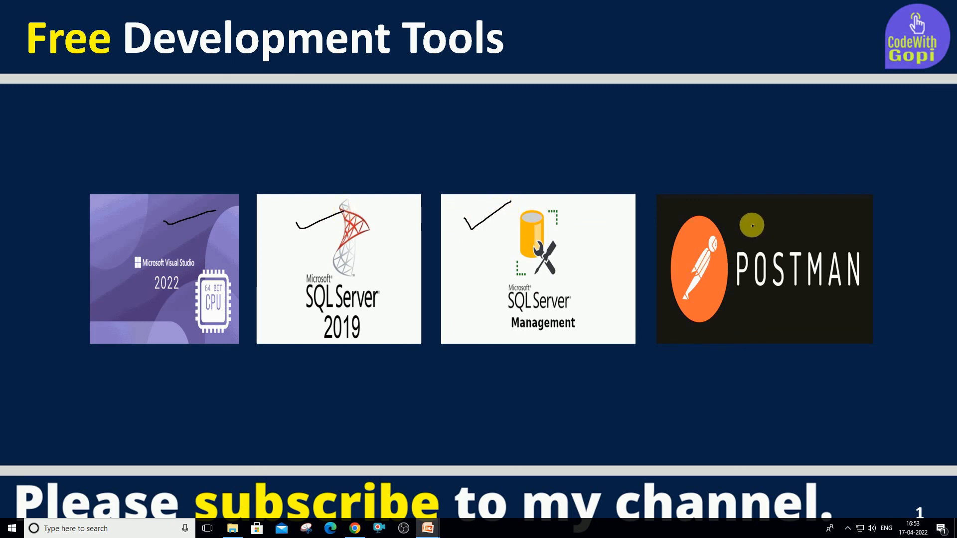
{"action": "mouse_move", "coordinate": [751, 221]}
{"action": "left_mouse_down"}
{"action": "mouse_move", "coordinate": [757, 227]}
{"action": "mouse_move", "coordinate": [788, 205]}
{"action": "left_mouse_up"}
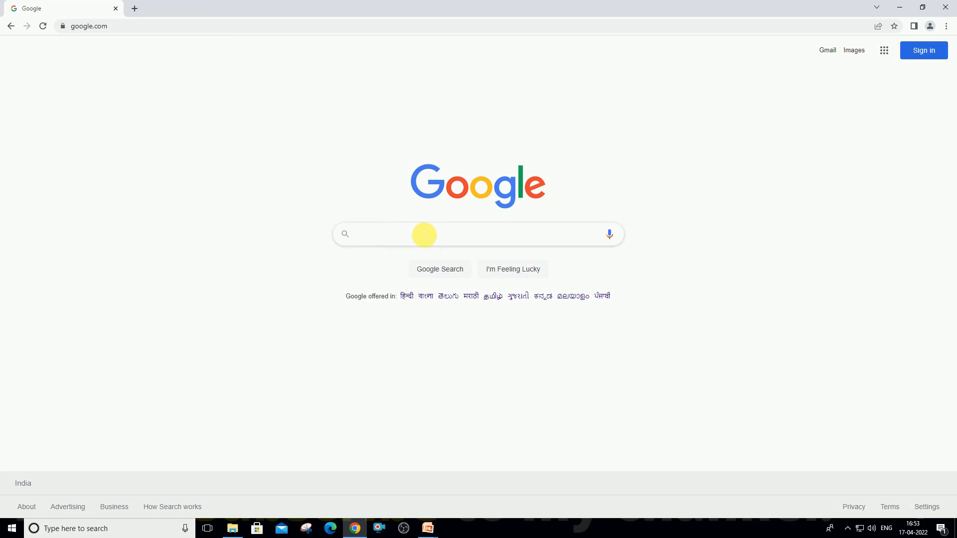
Search Google for 'postman download' and open the postman.com Download Postman page
{"action": "type", "text": "ost"}
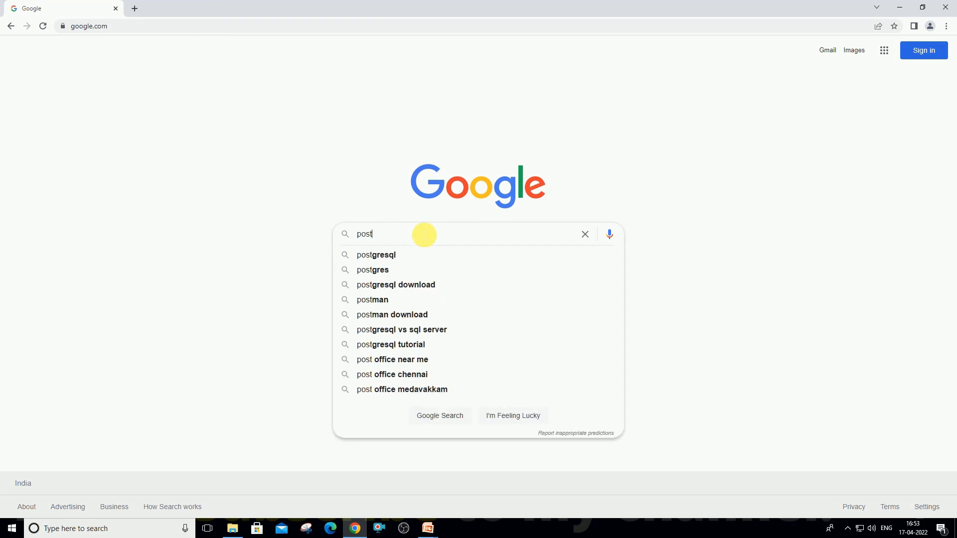
{"action": "type", "text": "man download"}
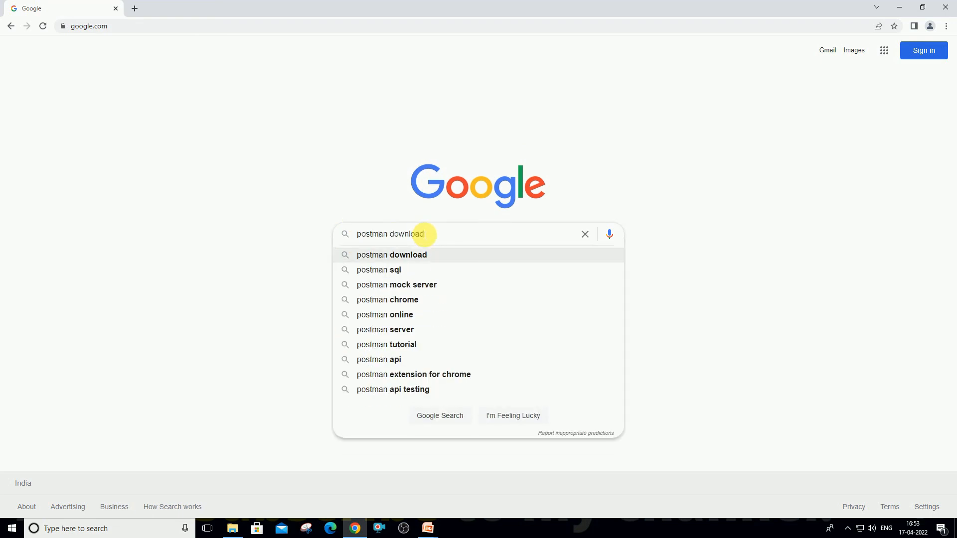
{"action": "key", "text": "Return"}
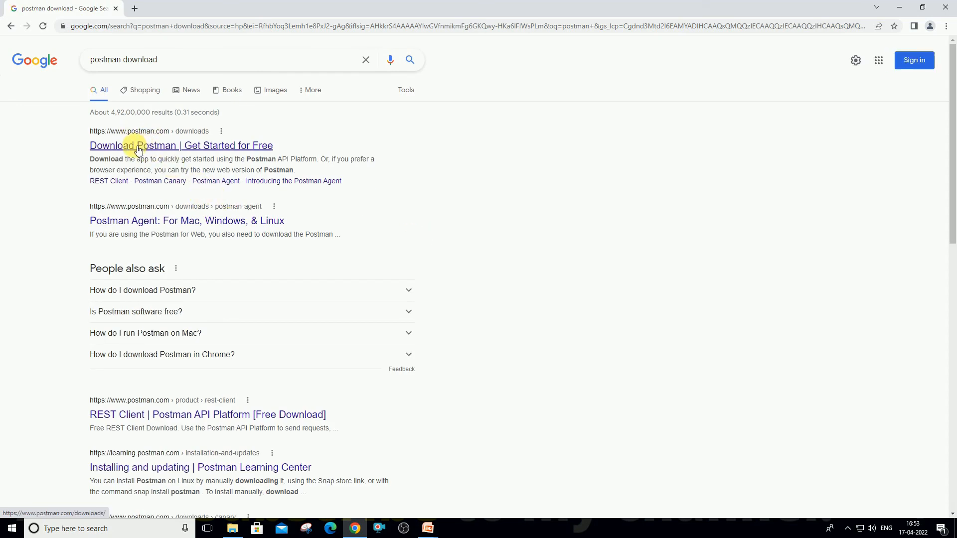
{"action": "left_click", "coordinate": [137, 146]}
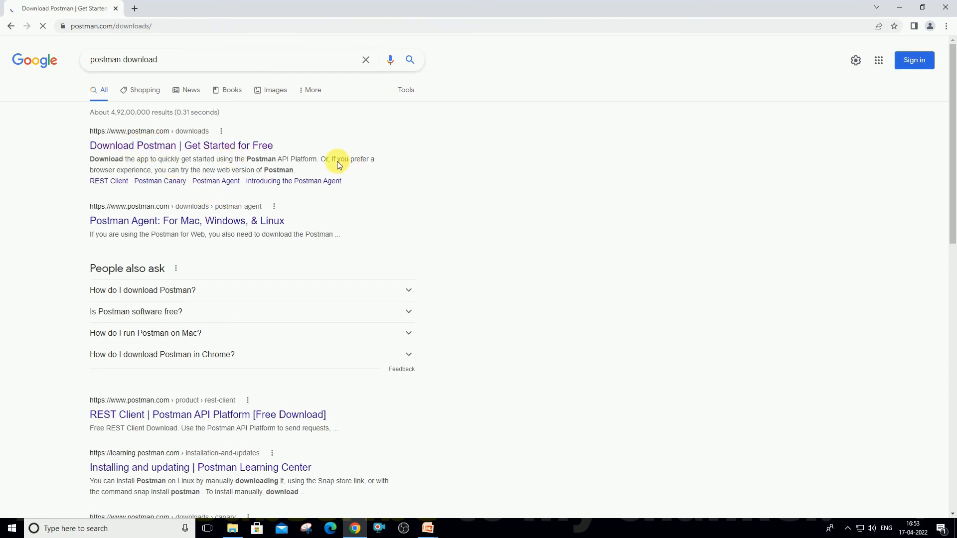
{"action": "scroll", "coordinate": [360, 309], "scroll_direction": "up", "scroll_amount": 4}
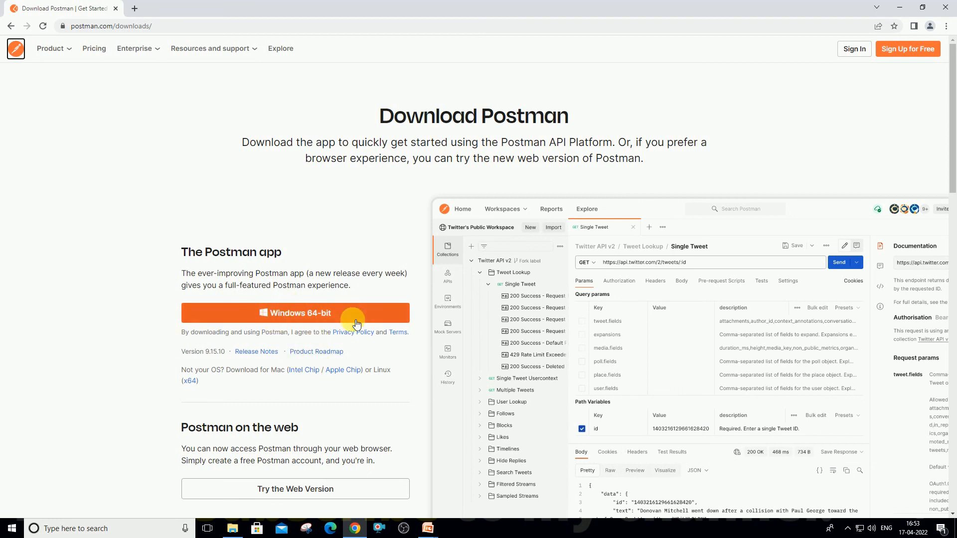
Download the Windows 64-bit Postman installer and show it in the Downloads folder
{"action": "left_click", "coordinate": [307, 315]}
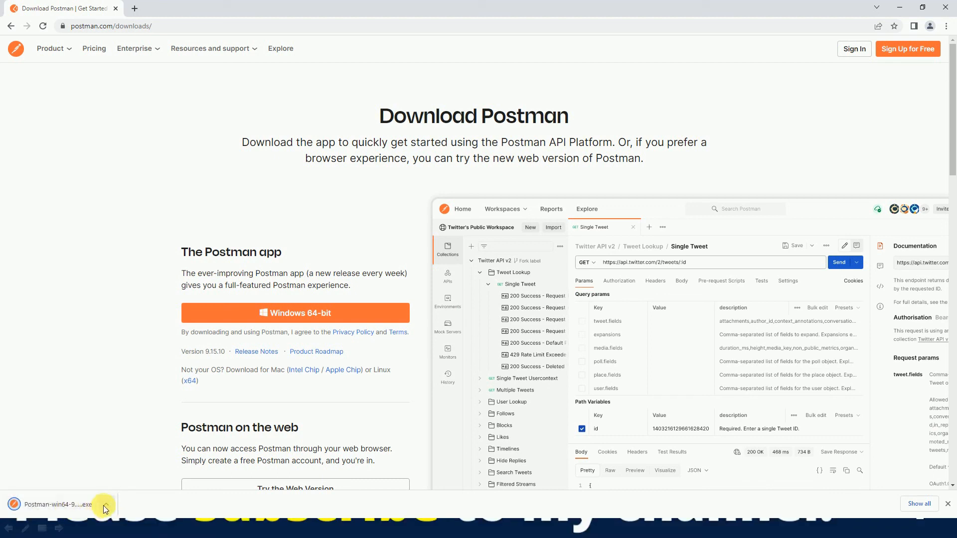
{"action": "left_click", "coordinate": [105, 505]}
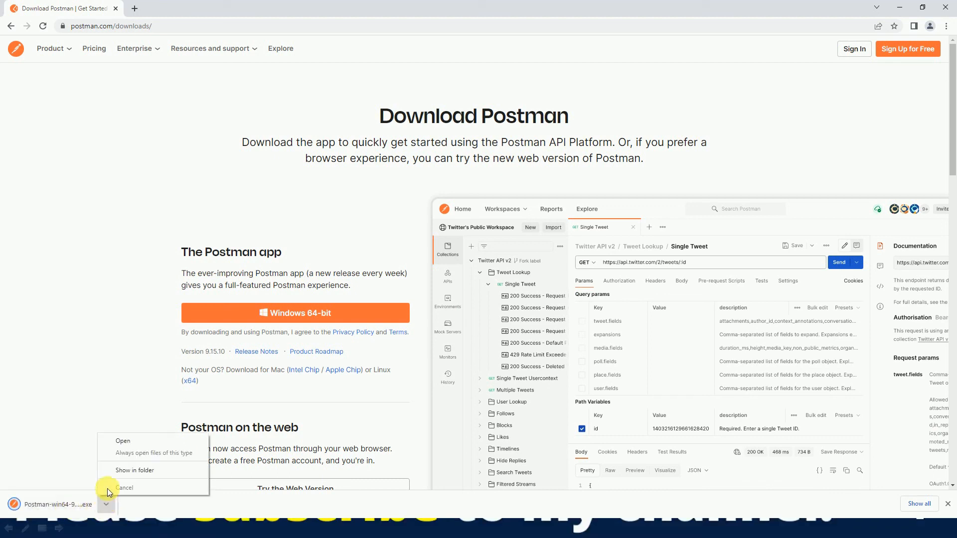
{"action": "left_click", "coordinate": [135, 470]}
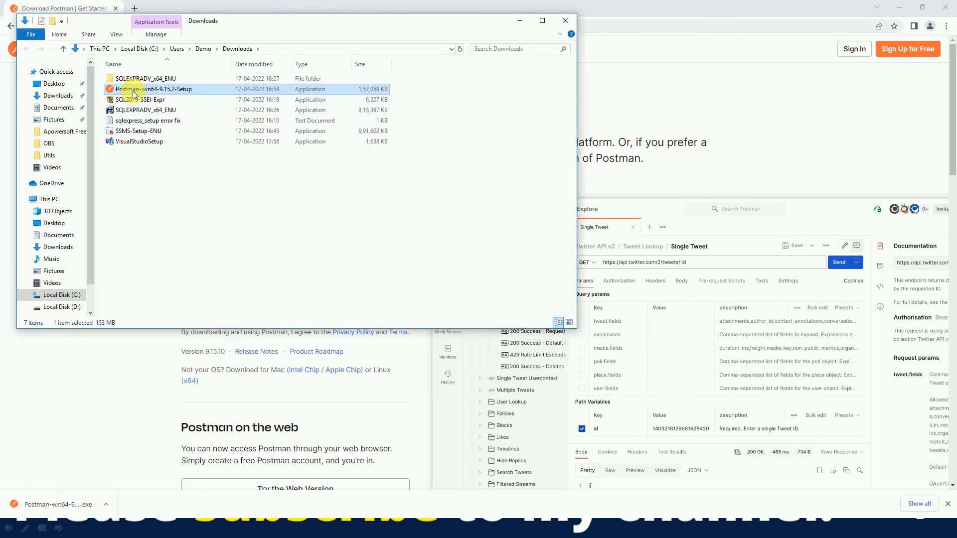
Install Postman, dismiss the Scratch Pad banner, and check the Untitled Request's GET method list
{"action": "double_click", "coordinate": [136, 90]}
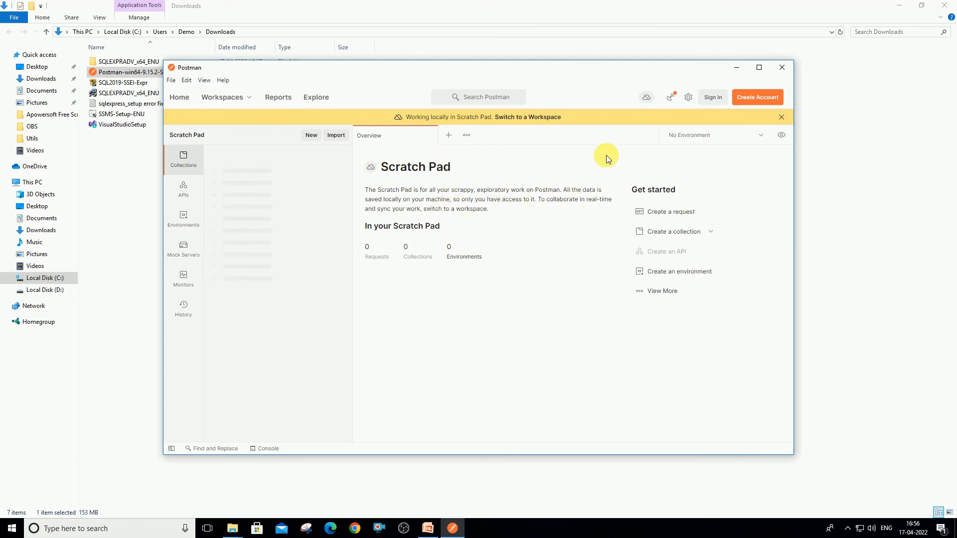
{"action": "left_click", "coordinate": [783, 117]}
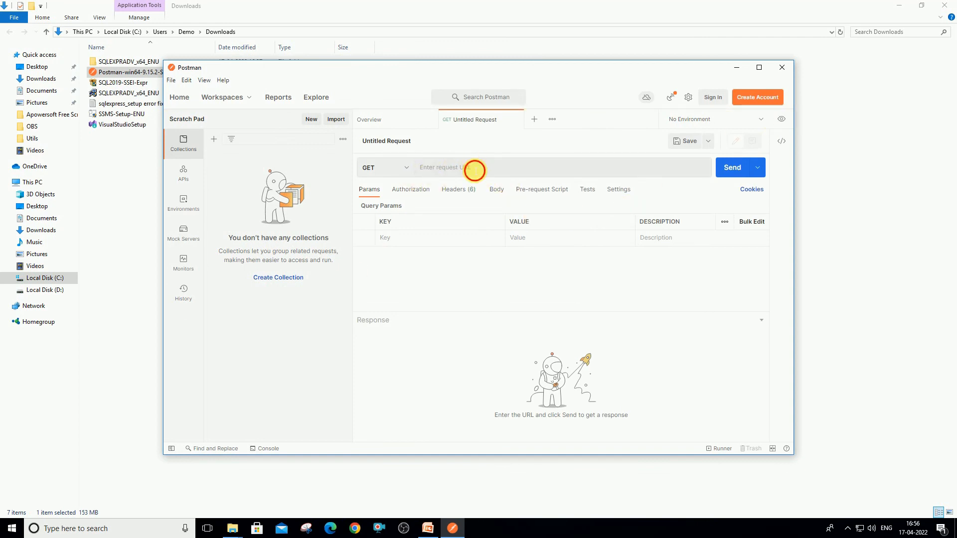
{"action": "left_click", "coordinate": [472, 166]}
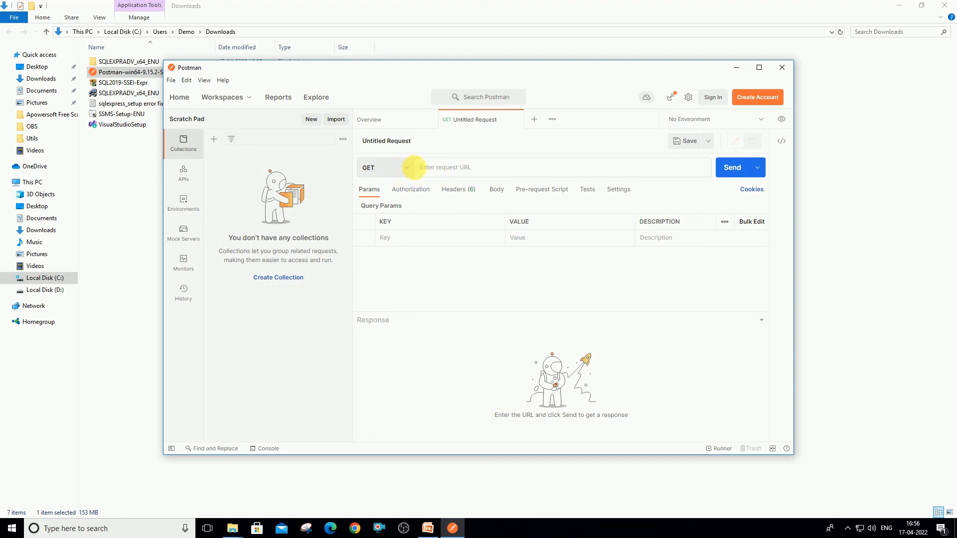
{"action": "left_click", "coordinate": [496, 171]}
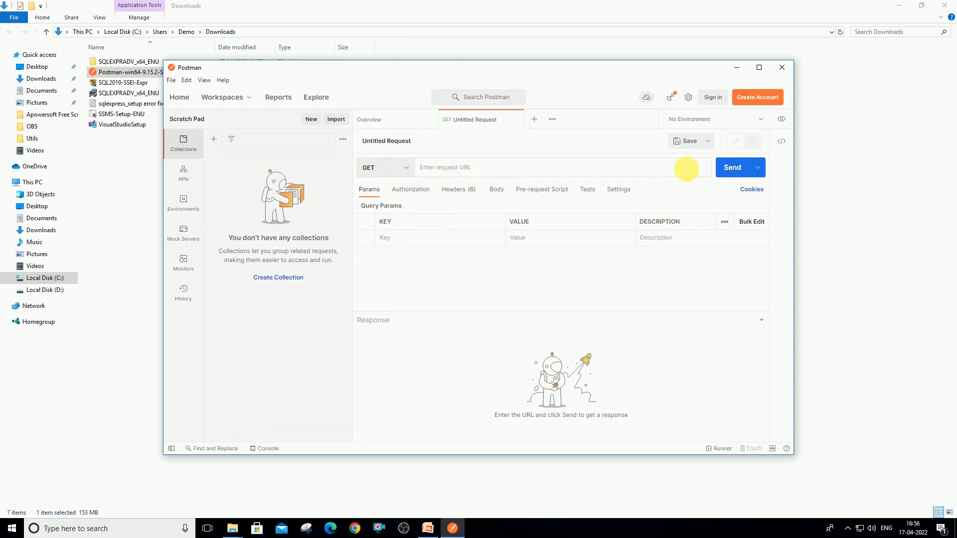
{"action": "left_click", "coordinate": [406, 170]}
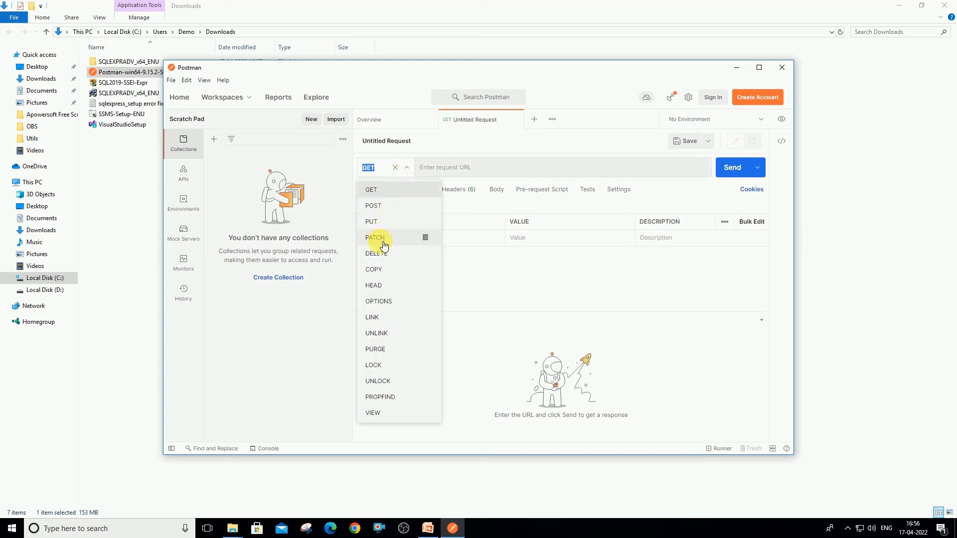
{"action": "left_click", "coordinate": [474, 166]}
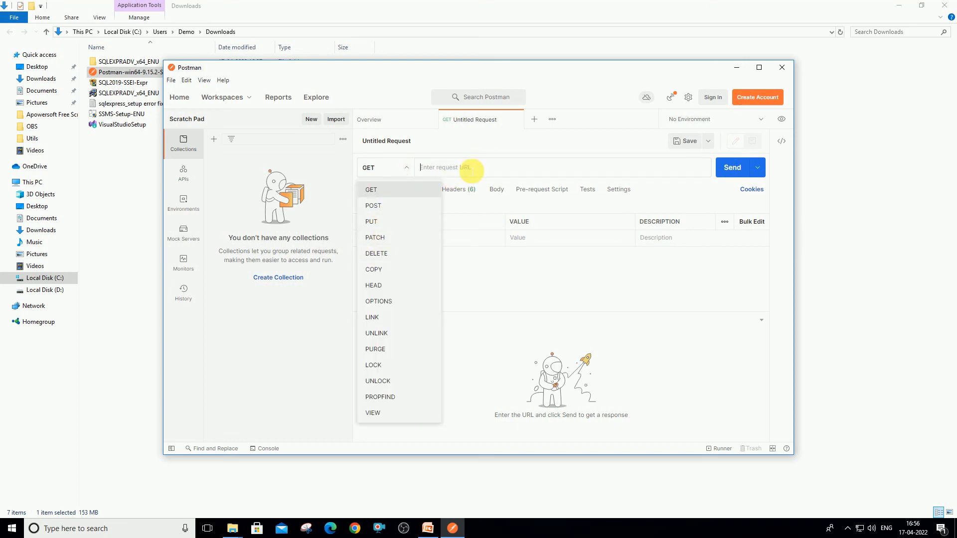